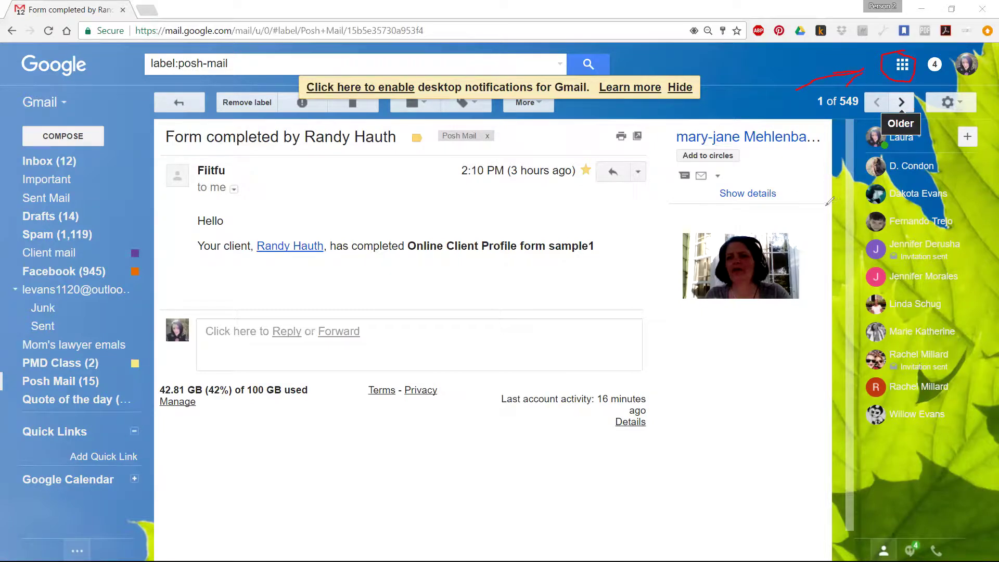
Open Gmail's Google apps launcher from the grid icon at the top right.
left_click(901, 67)
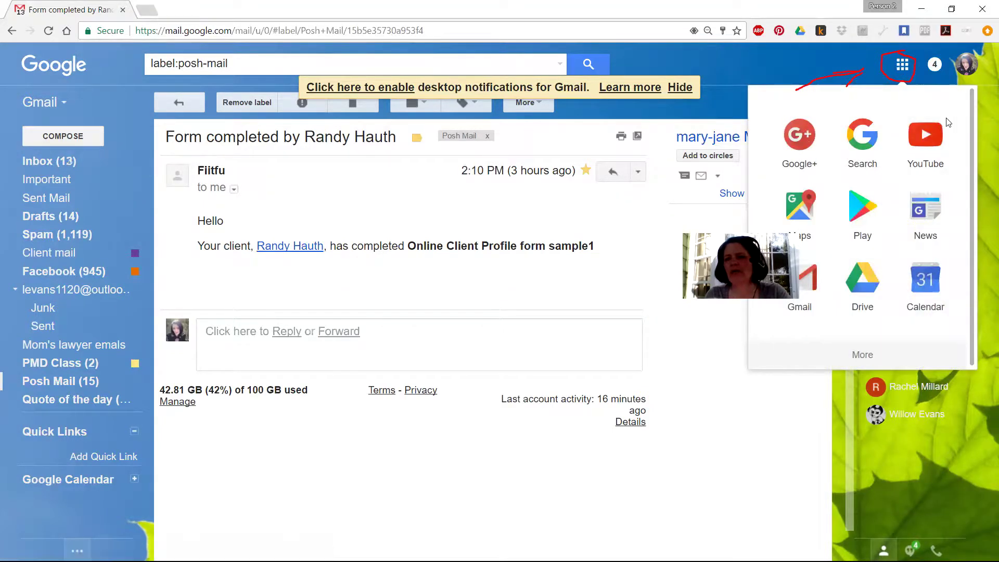
Launch Google Drive from the apps launcher, showing My Drive in a new tab.
mouse_move(873, 254)
left_mouse_down()
mouse_move(831, 260)
mouse_move(891, 297)
mouse_move(857, 244)
left_mouse_up()
key("Escape")
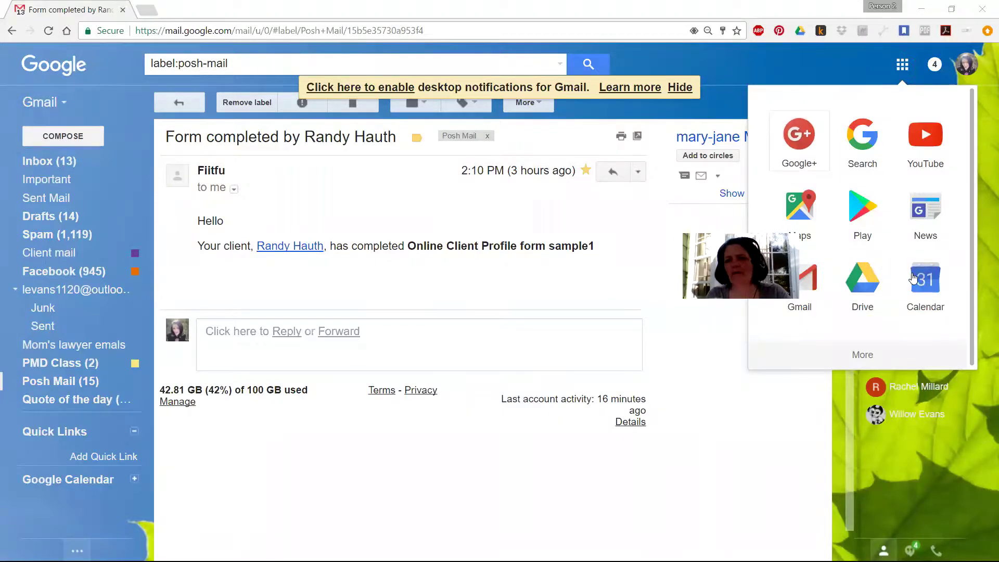
left_click(867, 285)
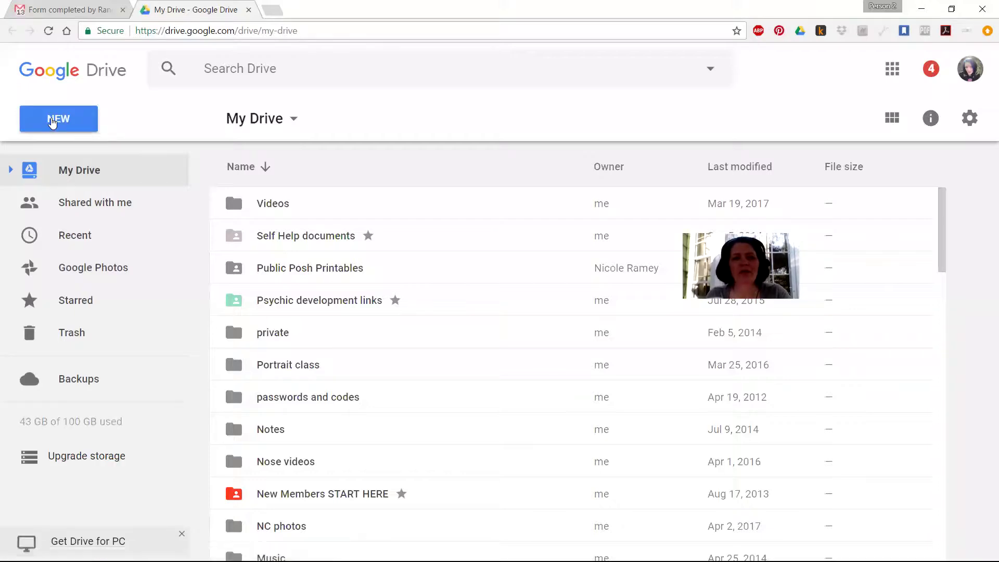
Create a new blank Google Form from Drive's New > More menu.
left_click(68, 123)
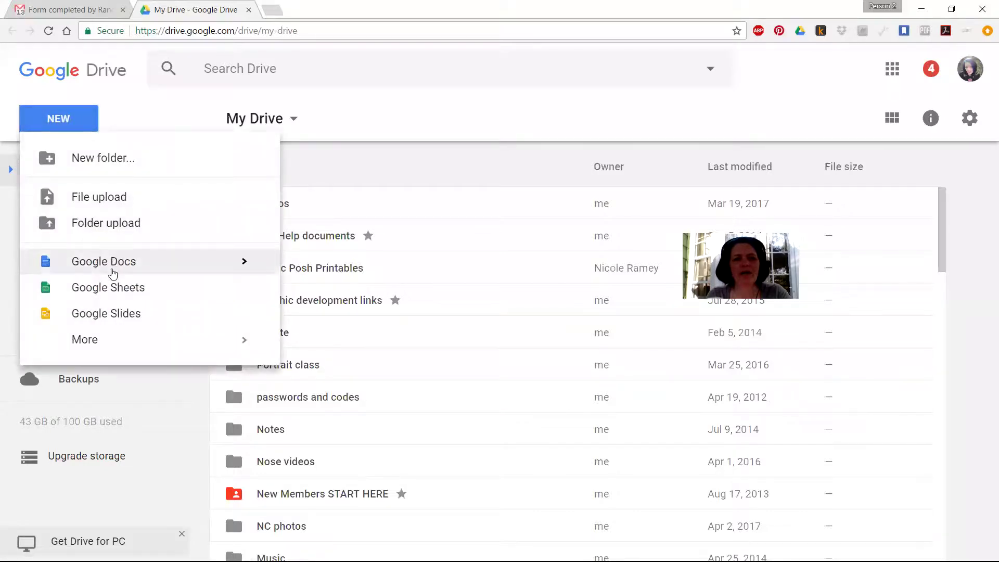
mouse_move(94, 345)
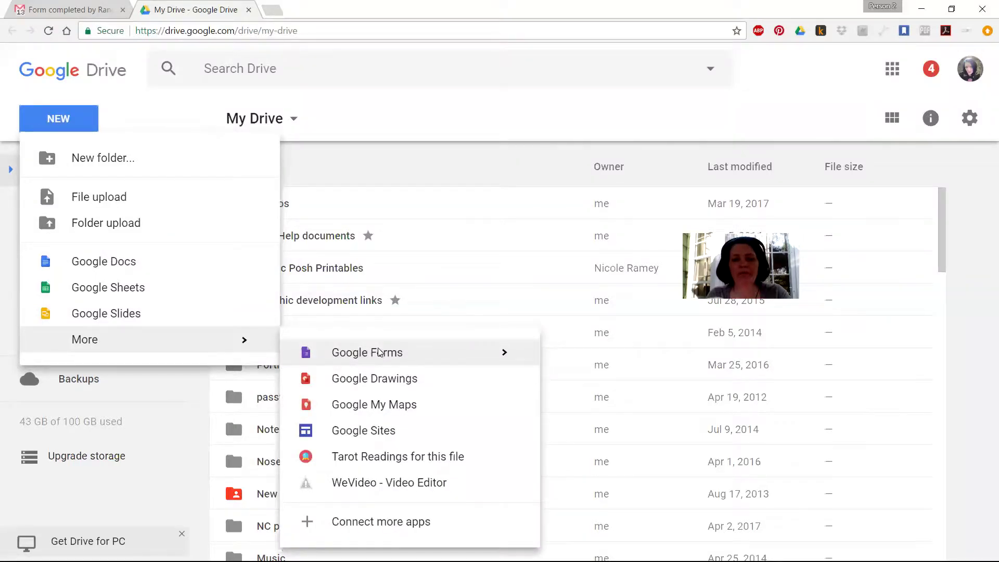
left_click(385, 351)
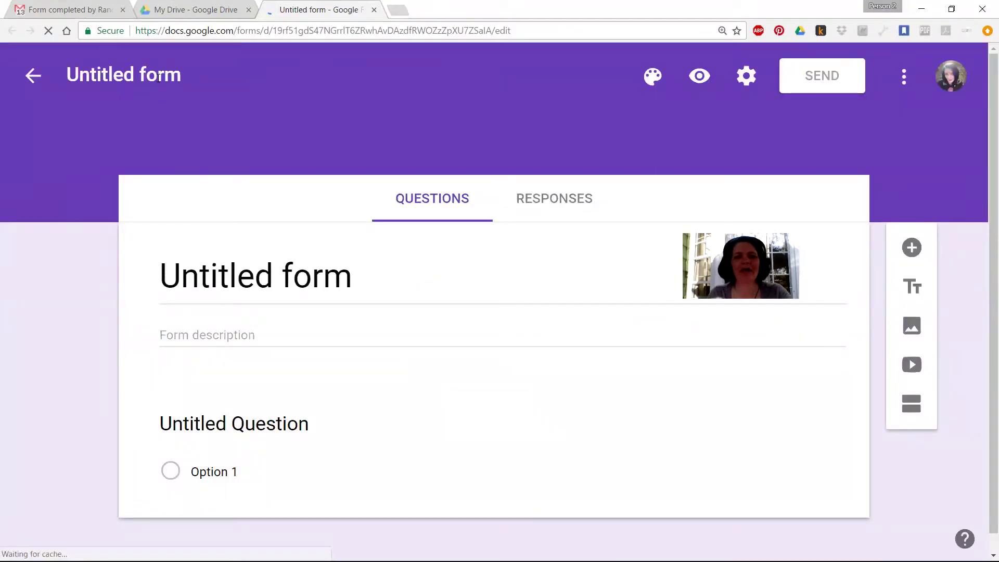
Rename the untitled form to 'Posh Samples form'.
left_click(159, 78)
type("Posh Samples form")
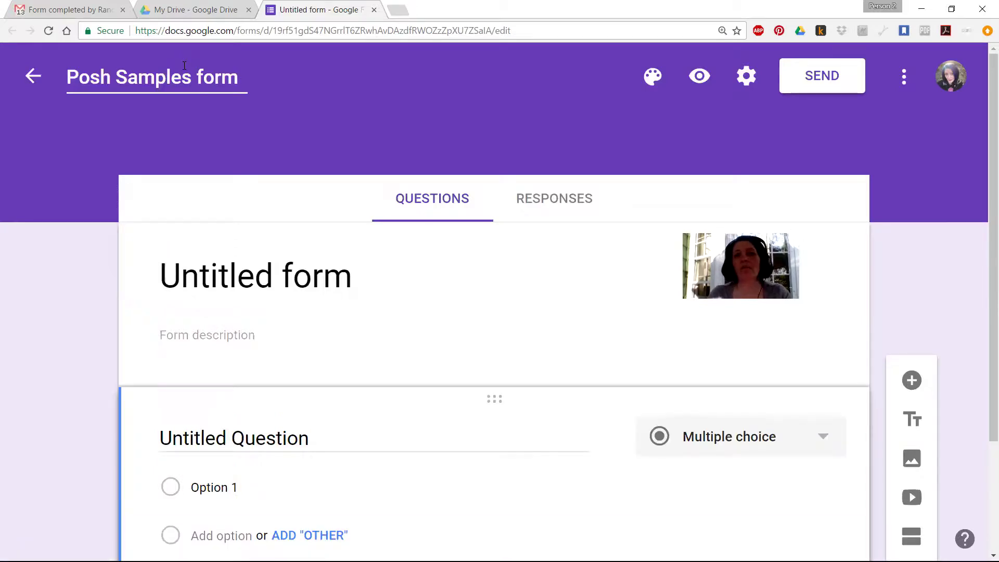
left_click(280, 276)
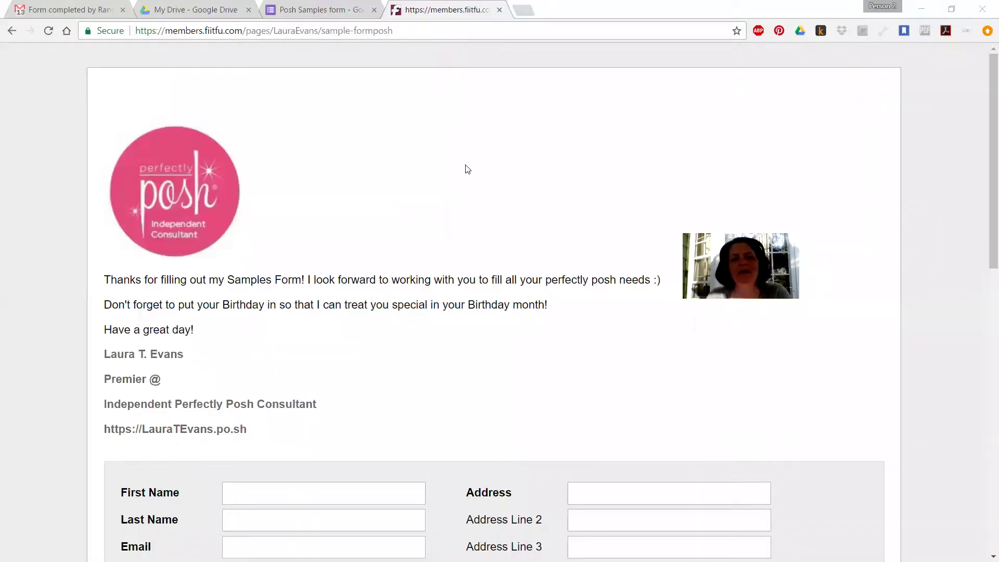
Copy the welcome message from the old Fiitfu samples form and return to the Posh Samples form.
scroll(463, 172, "down", 2)
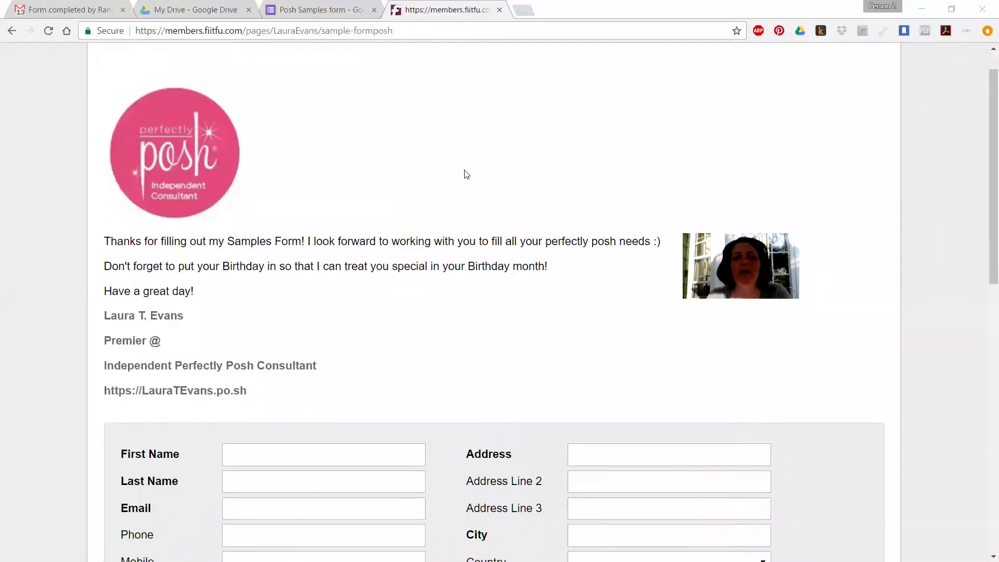
scroll(475, 181, "up", 2)
scroll(470, 175, "down", 2)
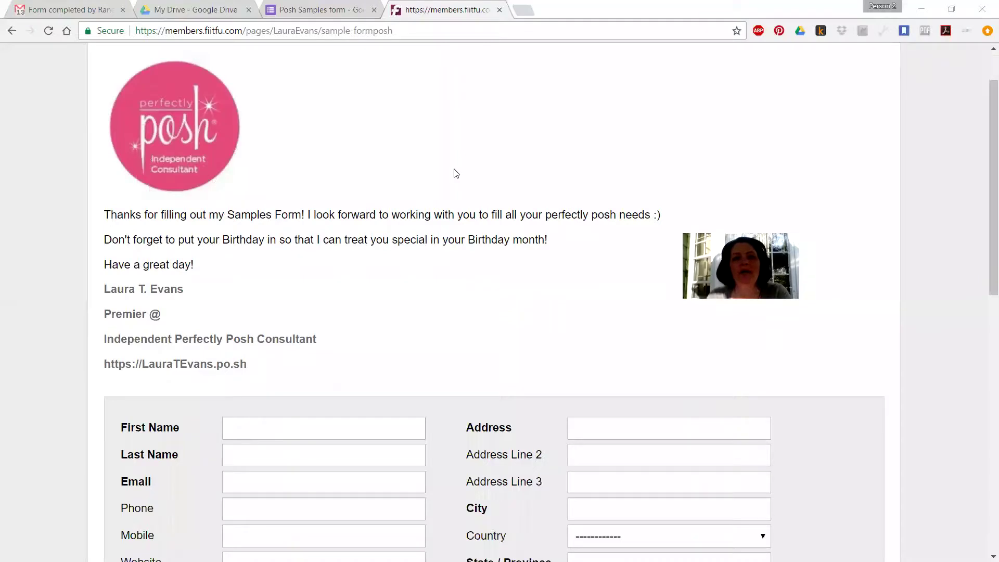
left_click_drag(102, 215, 278, 368)
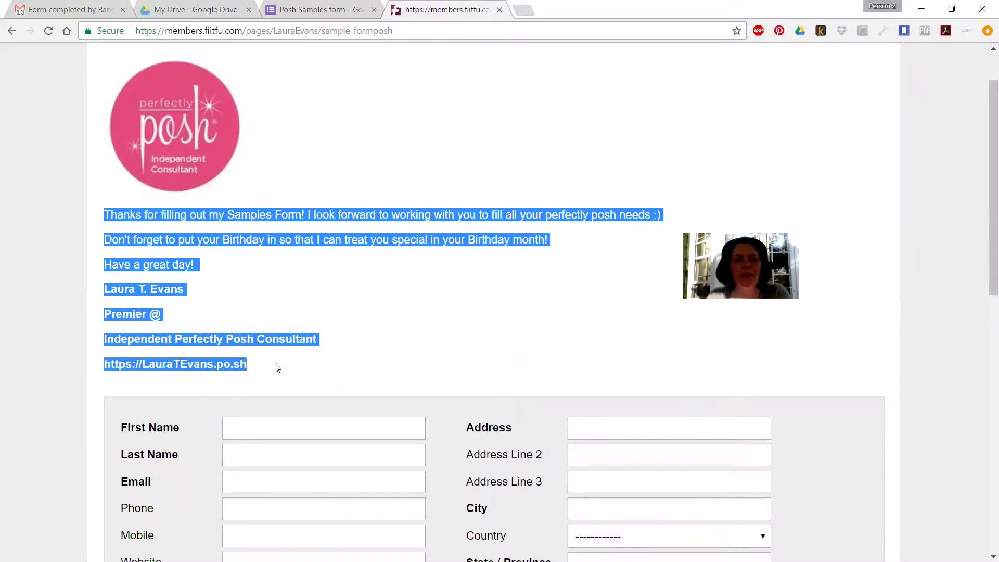
right_click(229, 217)
left_click(259, 228)
left_click(317, 10)
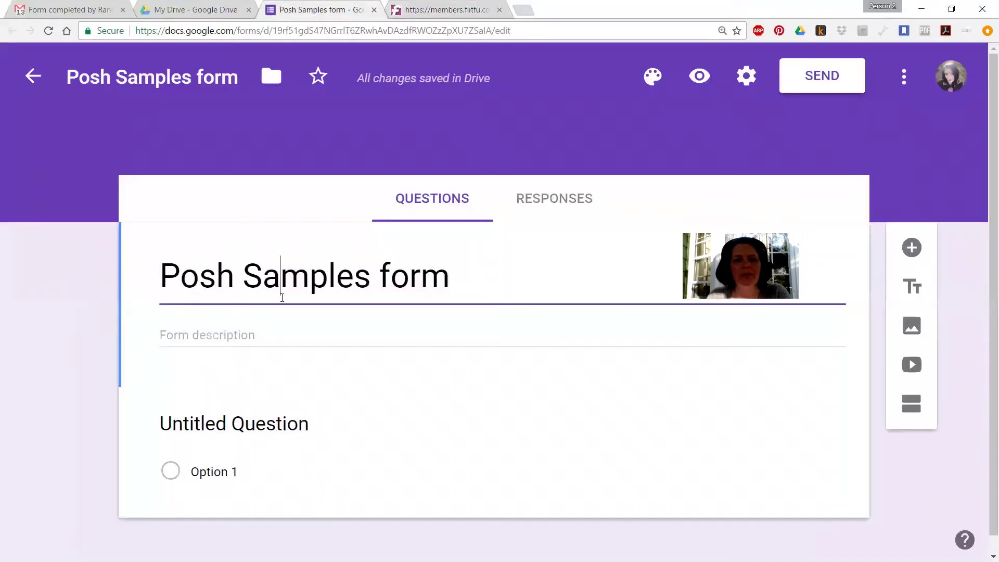
Paste the copied welcome message and sign-off into the form description.
left_click(213, 335)
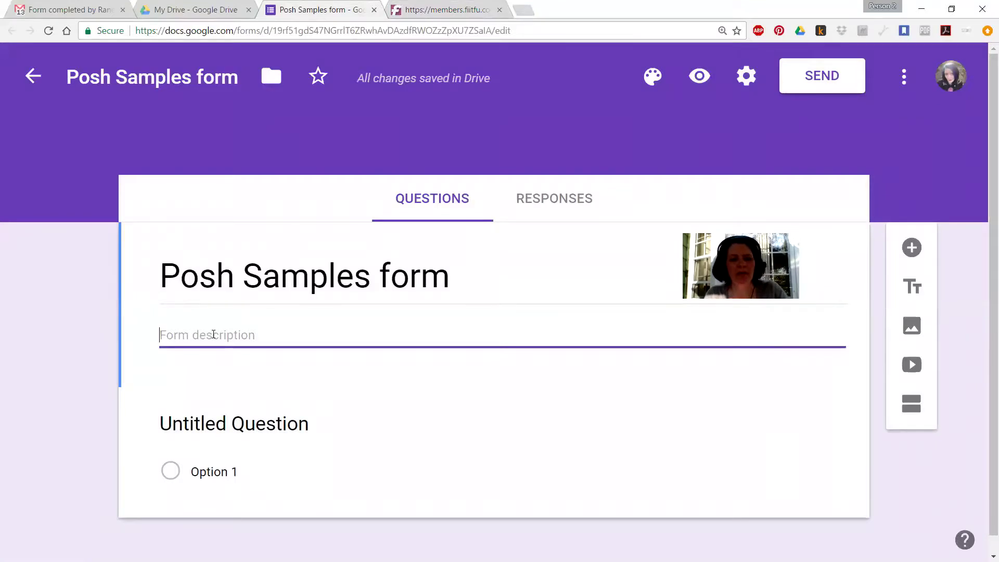
key("ctrl+v")
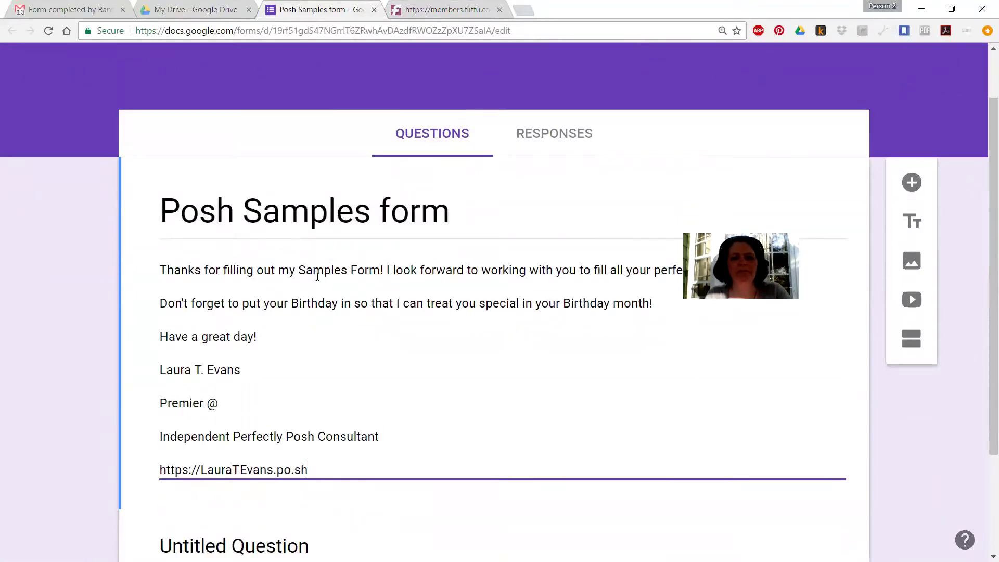
scroll(341, 283, "down", 1)
scroll(362, 190, "up", 2)
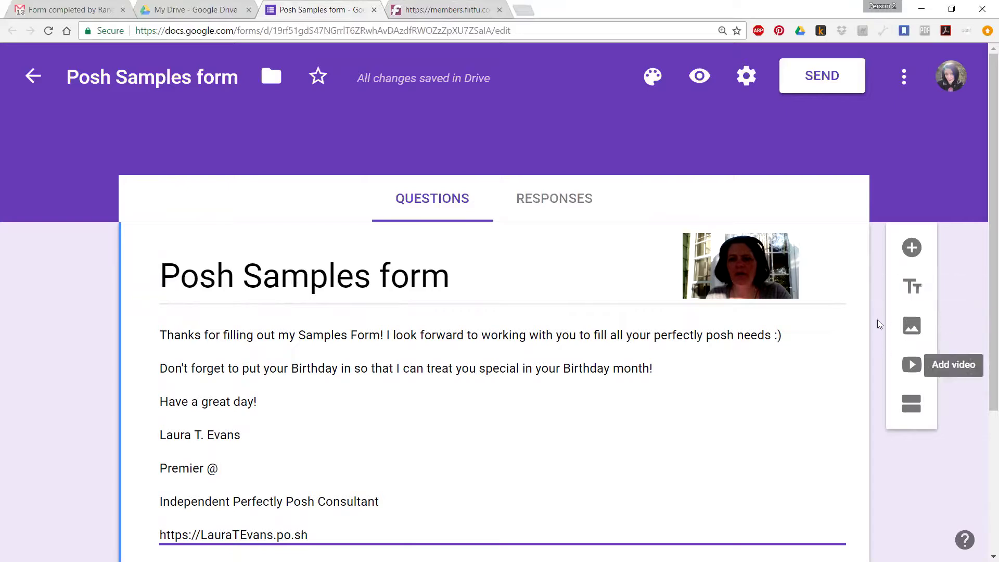
left_click(908, 326)
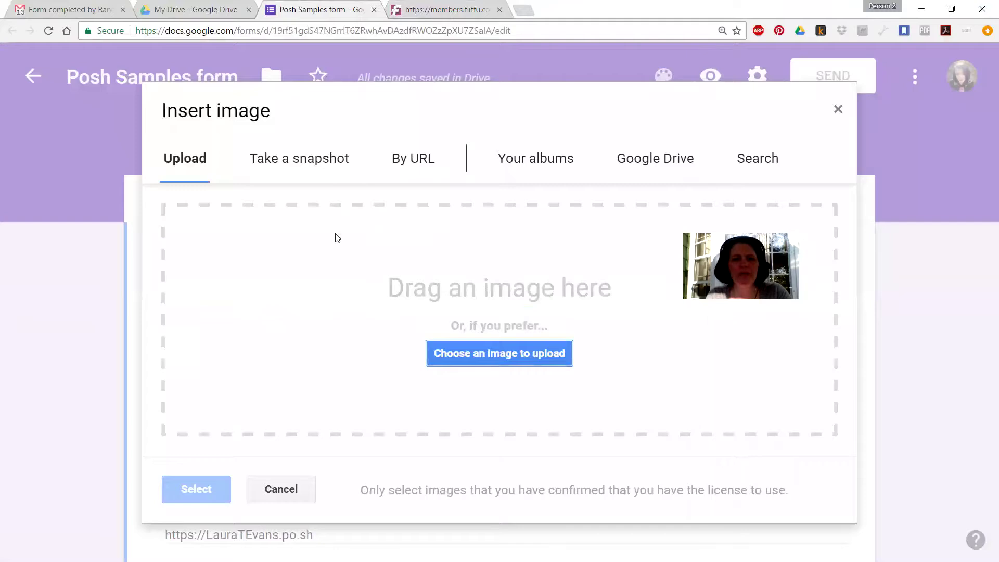
Upload the 'posh logo' image file from the computer into the form.
left_click(479, 358)
left_click(414, 30)
type("posh logo")
key("Return")
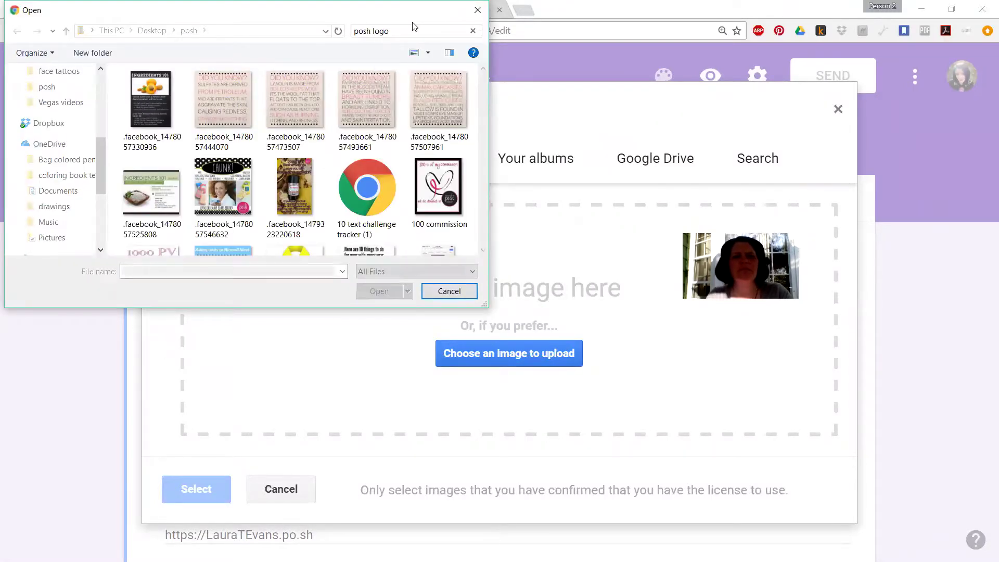
key("Escape")
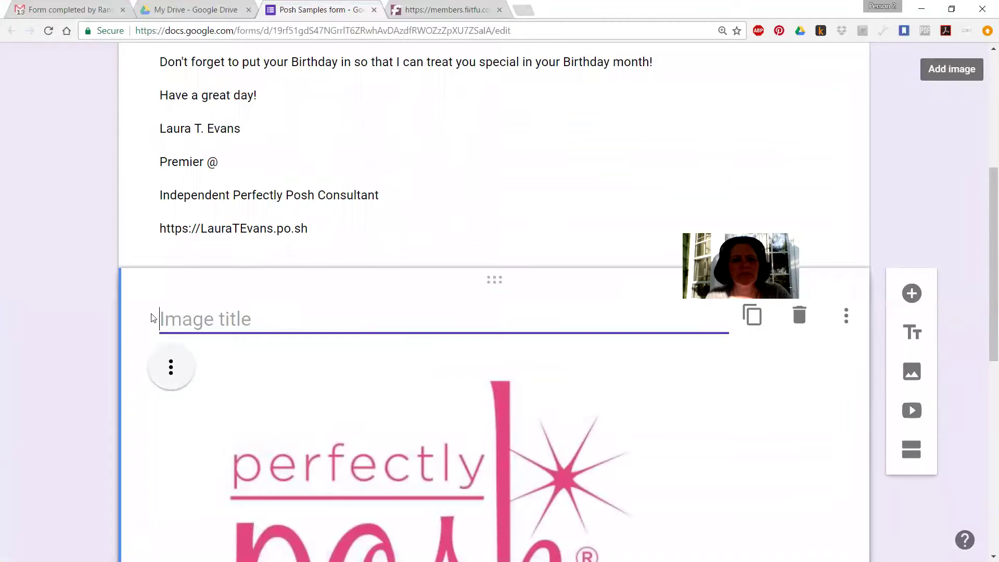
Shrink the Perfectly Posh logo to about half size, then return to the Fiitfu form.
left_click(357, 384)
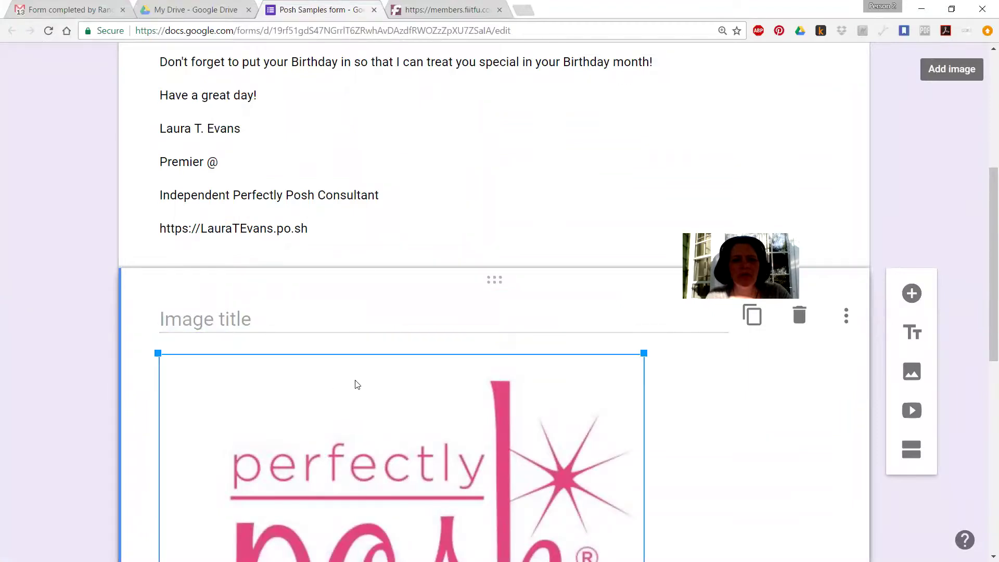
scroll(357, 384, "down", 3)
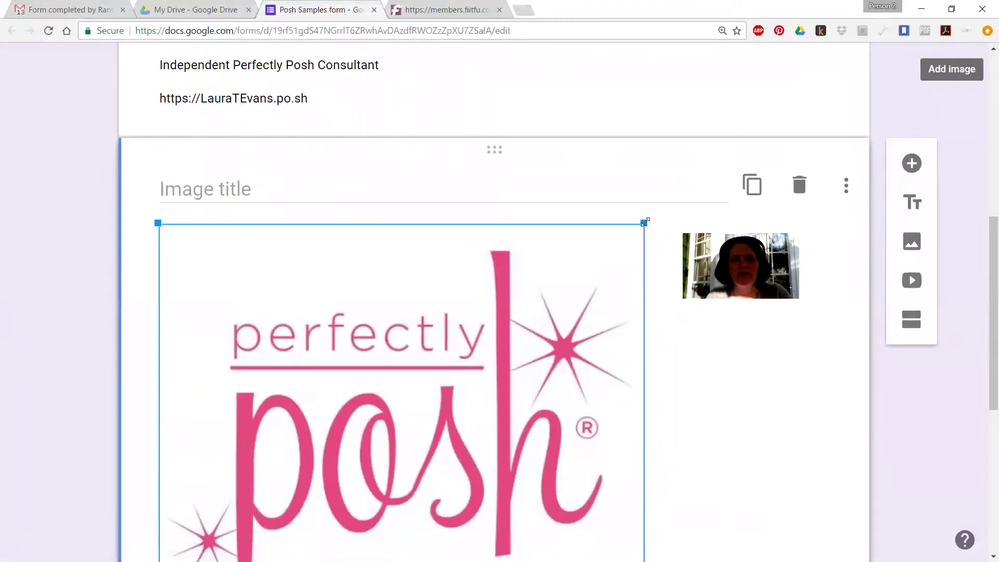
left_click_drag(644, 222, 253, 493)
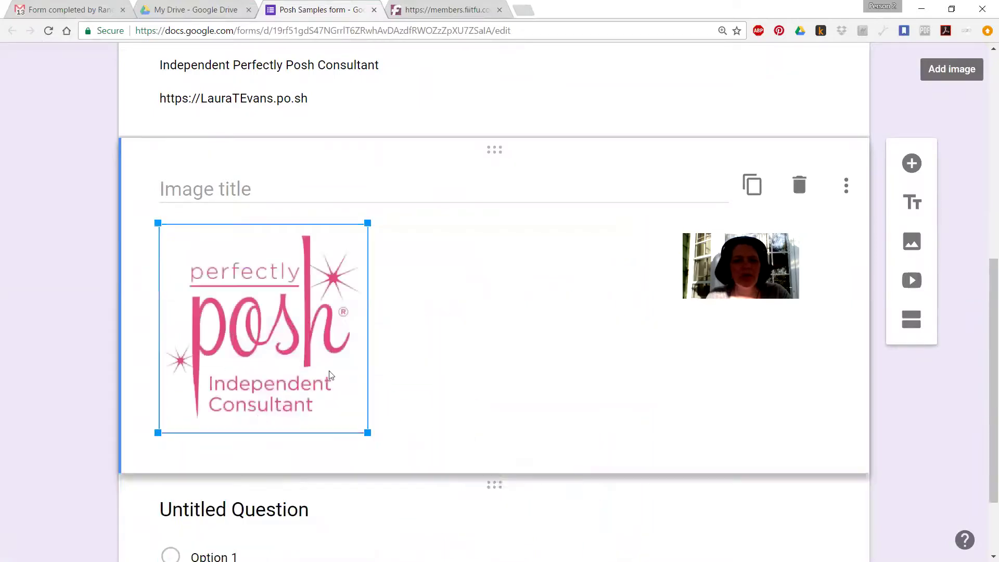
scroll(333, 281, "up", 3)
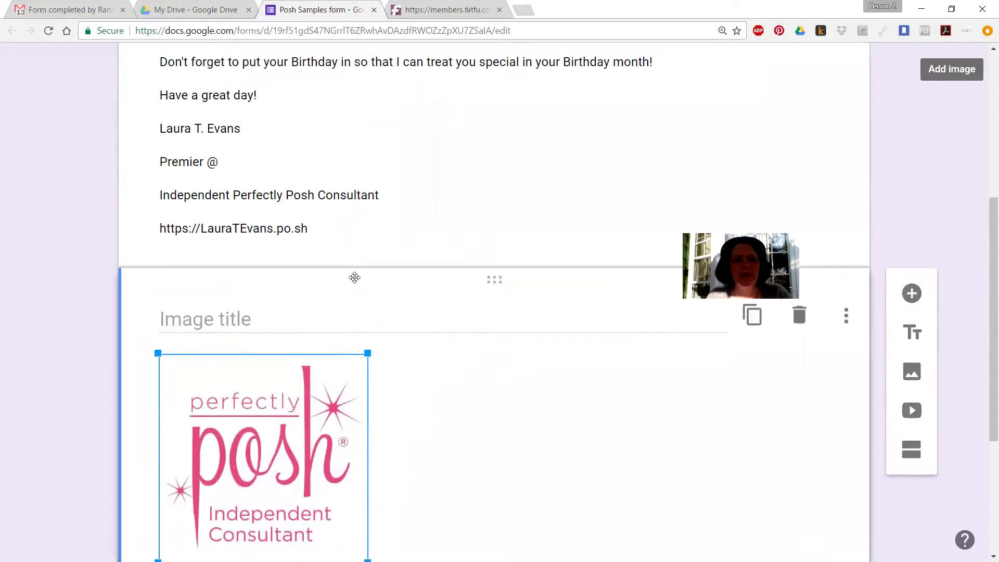
scroll(349, 154, "down", 4)
left_click(430, 11)
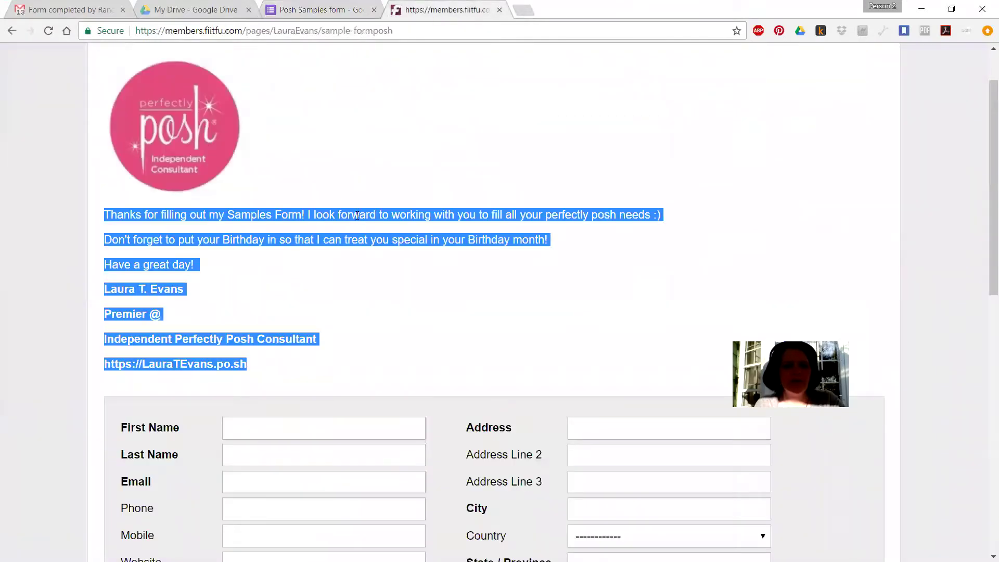
Copy the First Name field label from the Fiitfu form and return to the Posh Samples form.
left_click(375, 299)
scroll(359, 300, "down", 3)
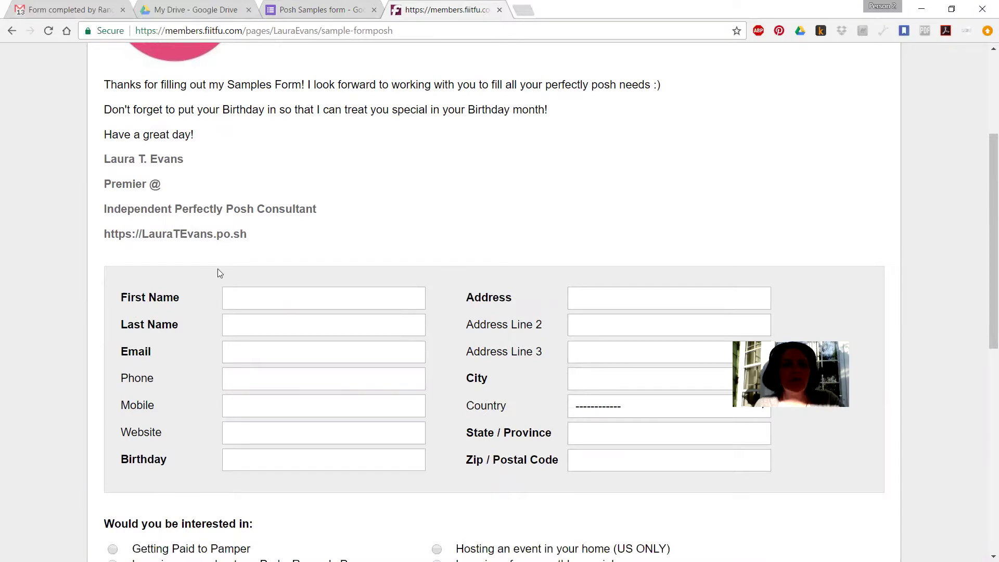
left_click_drag(182, 291, 110, 301)
key("ctrl+c")
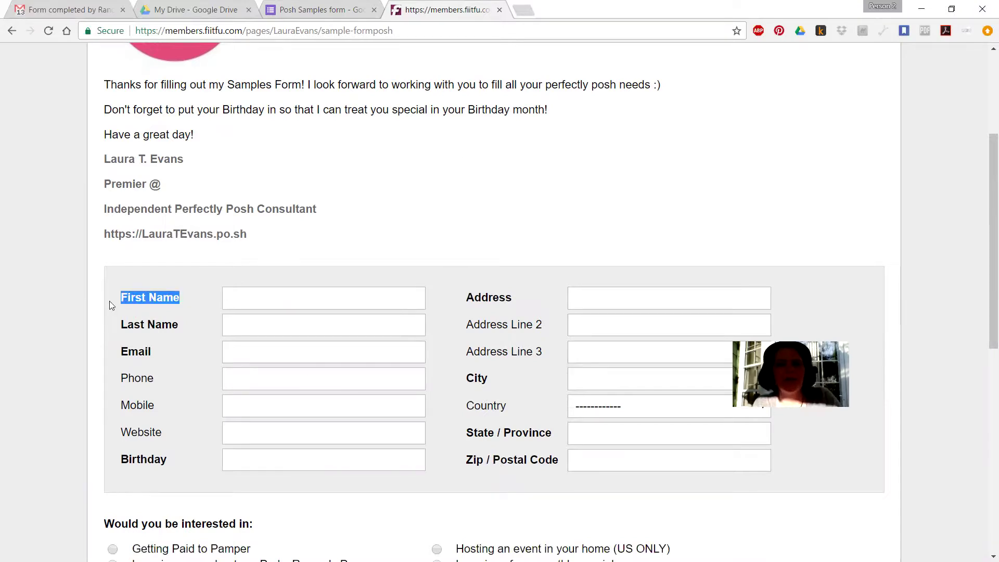
left_click(299, 11)
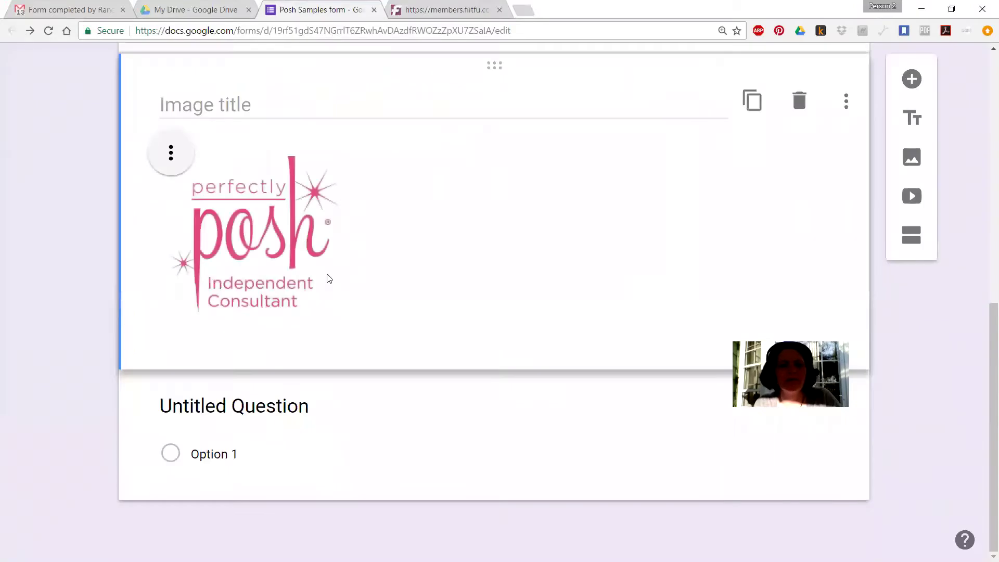
Make the first question a required 'First Name' field and add a required 'Last Name' question.
left_click(232, 409)
key("ctrl+v")
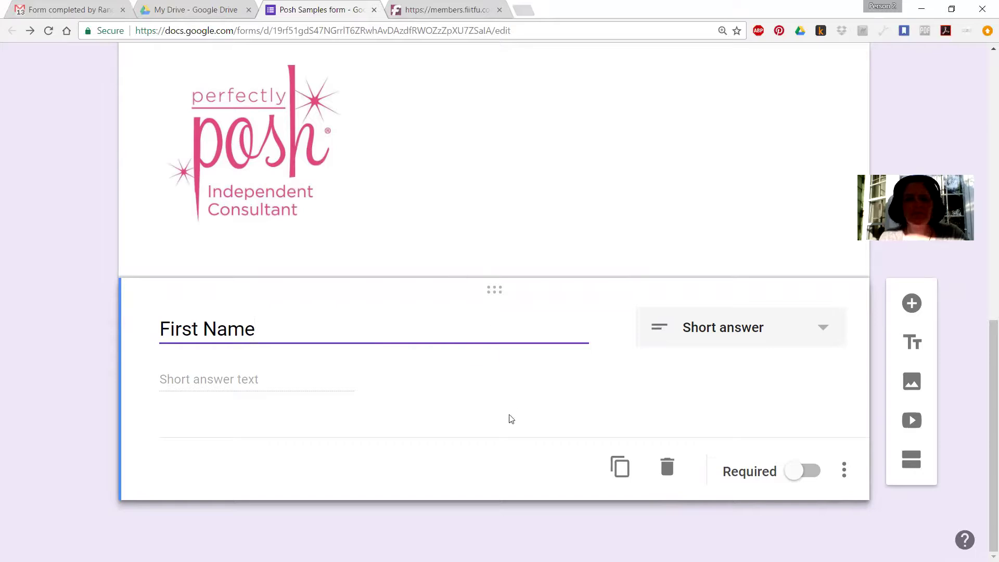
left_click(804, 472)
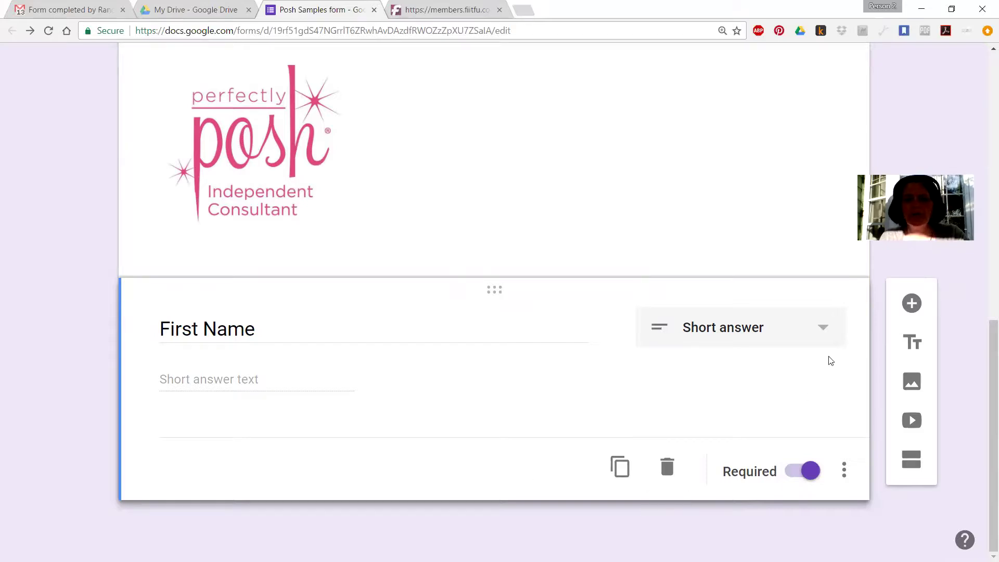
left_click(912, 304)
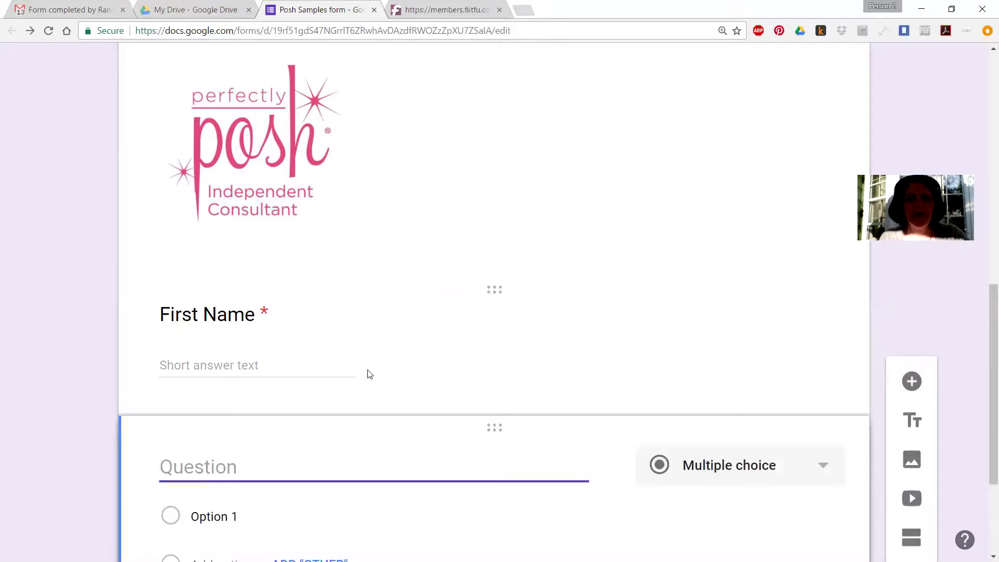
type("Last Name")
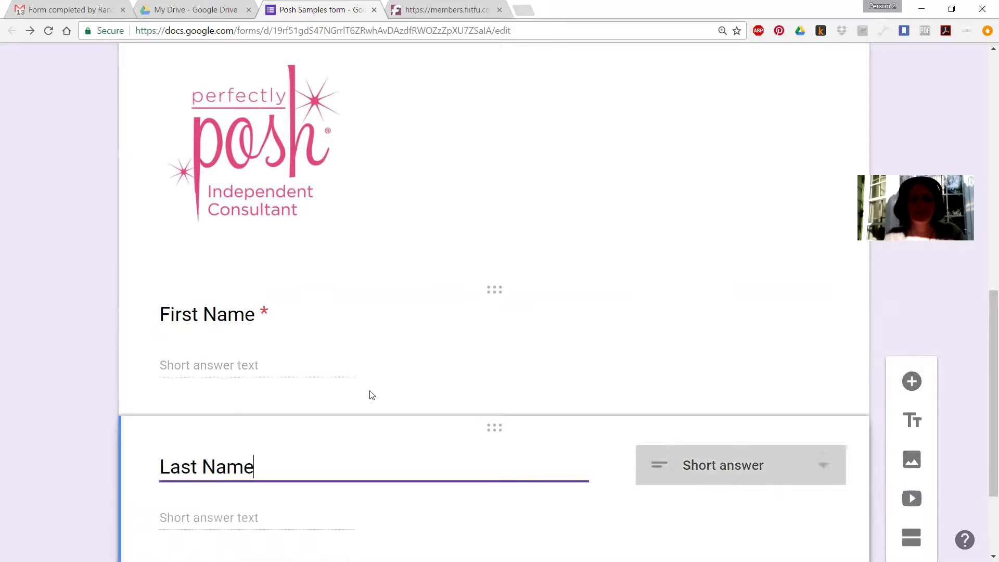
scroll(366, 336, "down", 3)
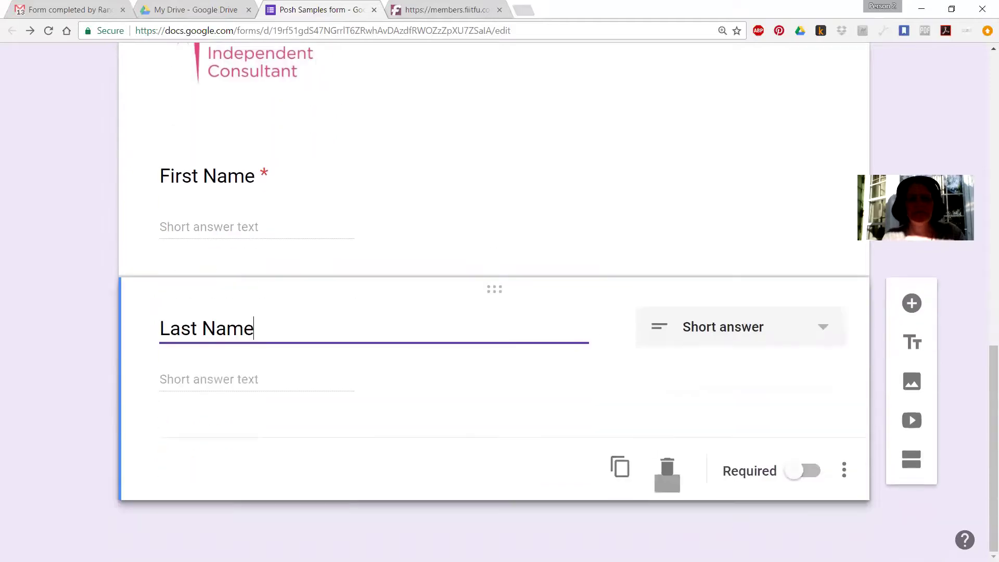
left_click(806, 471)
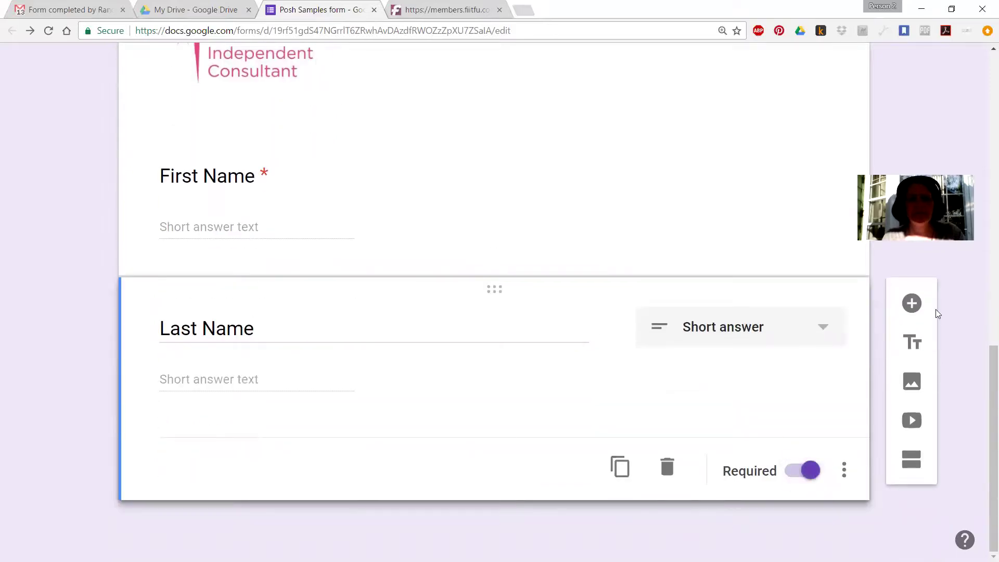
left_click(912, 303)
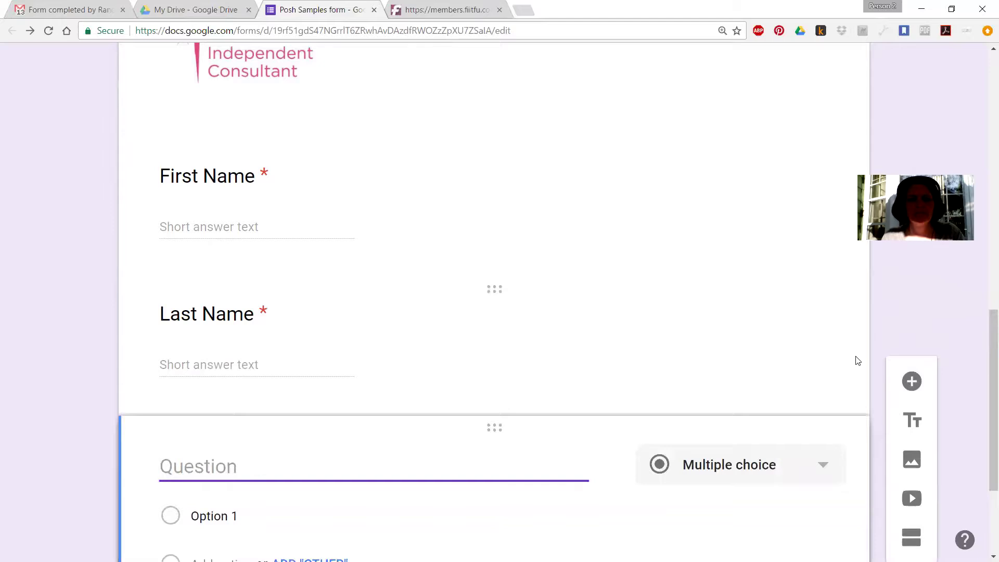
Title questions 'Street Address' and 'City', making both required.
type("A")
key("BackSpace")
type("Street Adde")
key("BackSpace")
type("ress")
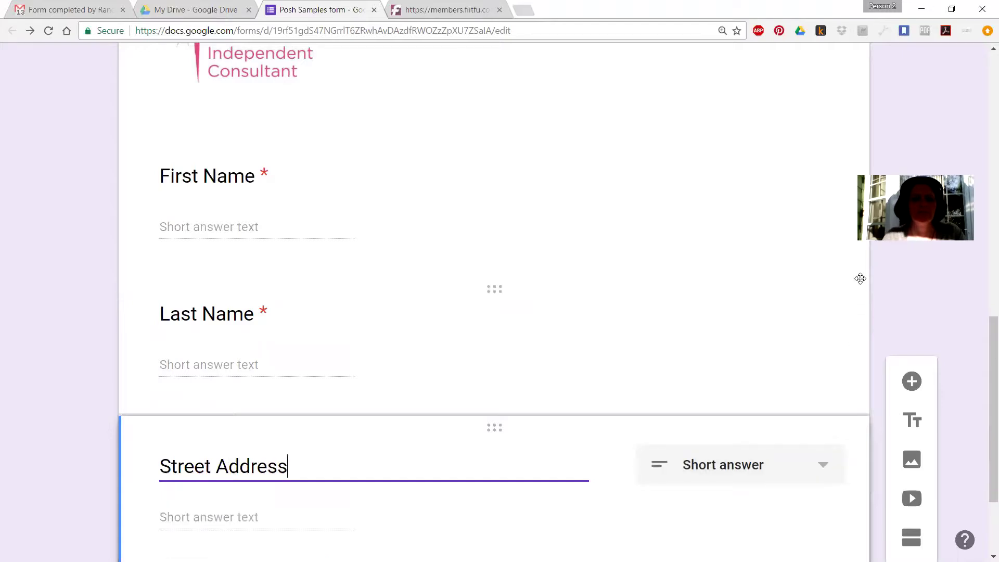
scroll(916, 263, "down", 3)
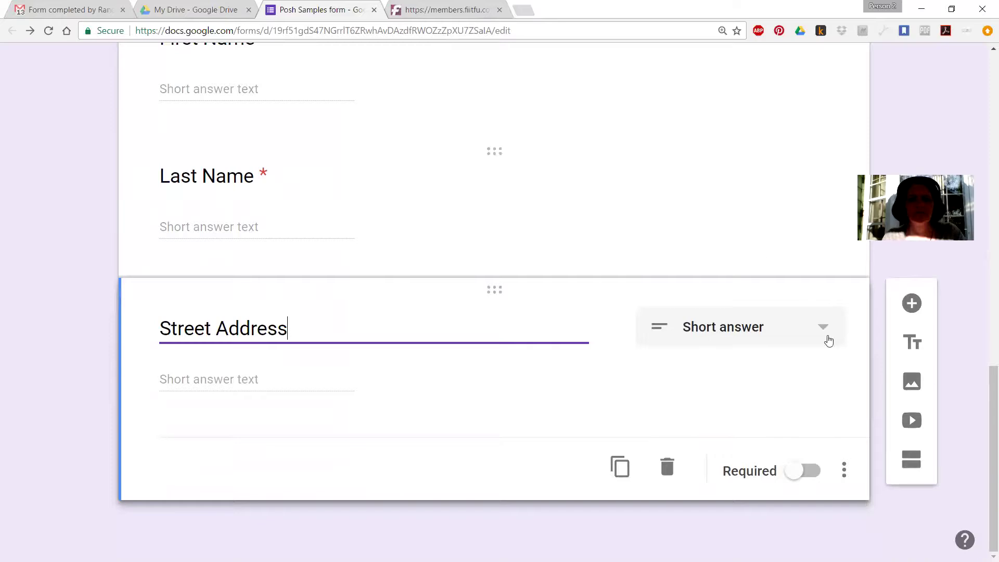
left_click(818, 473)
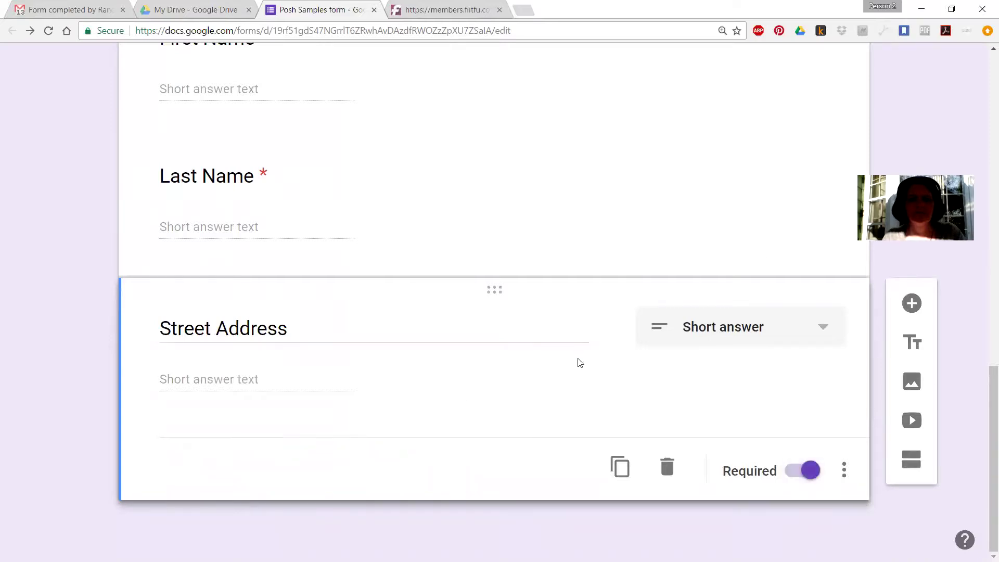
left_click(911, 303)
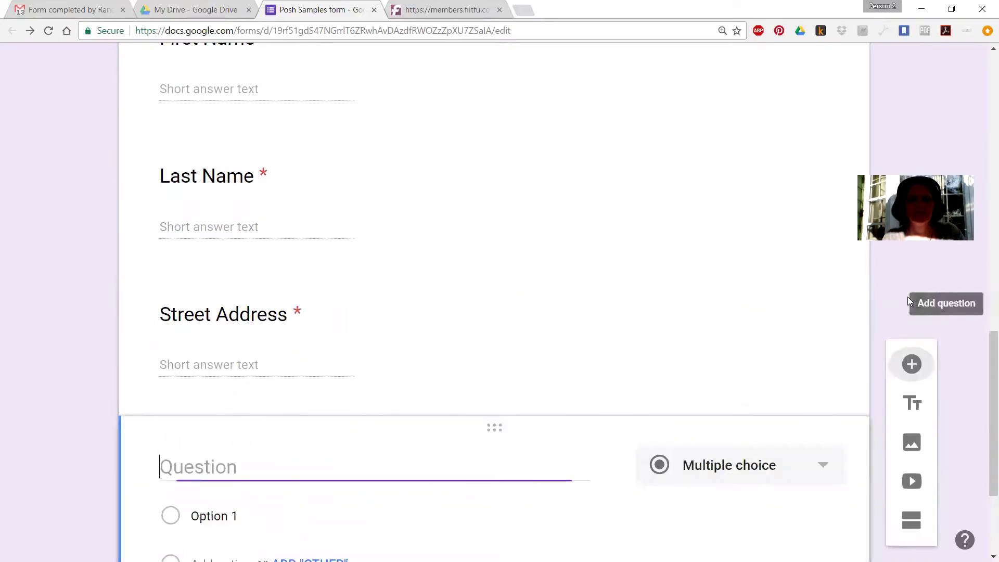
type("City")
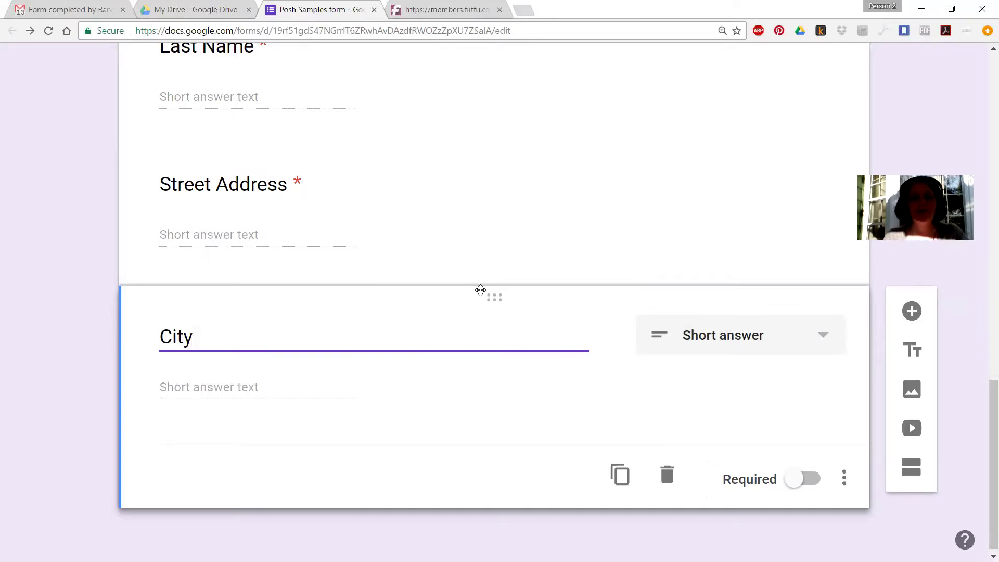
left_click(812, 480)
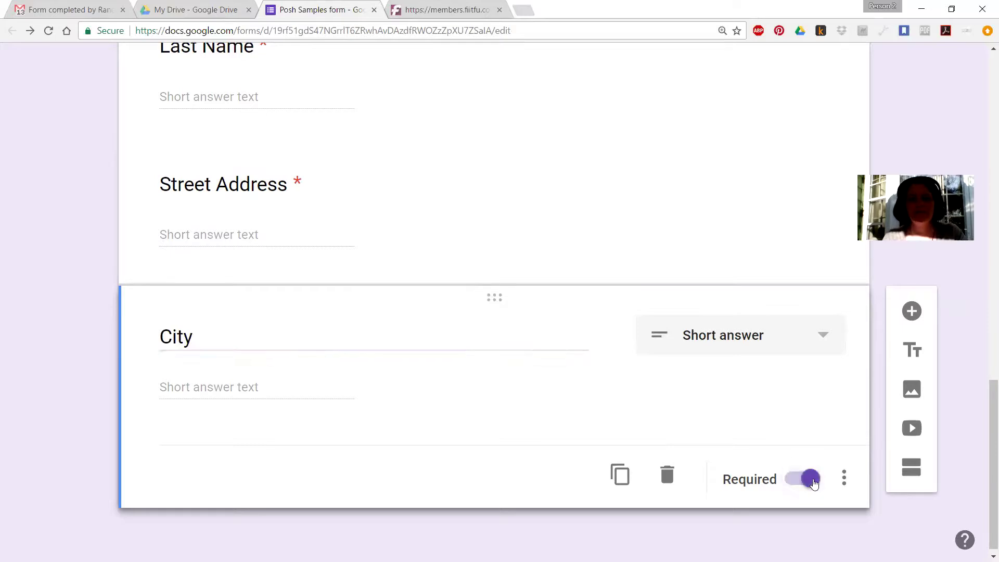
Add required 'State' and 'Zip Code' questions.
left_click(911, 312)
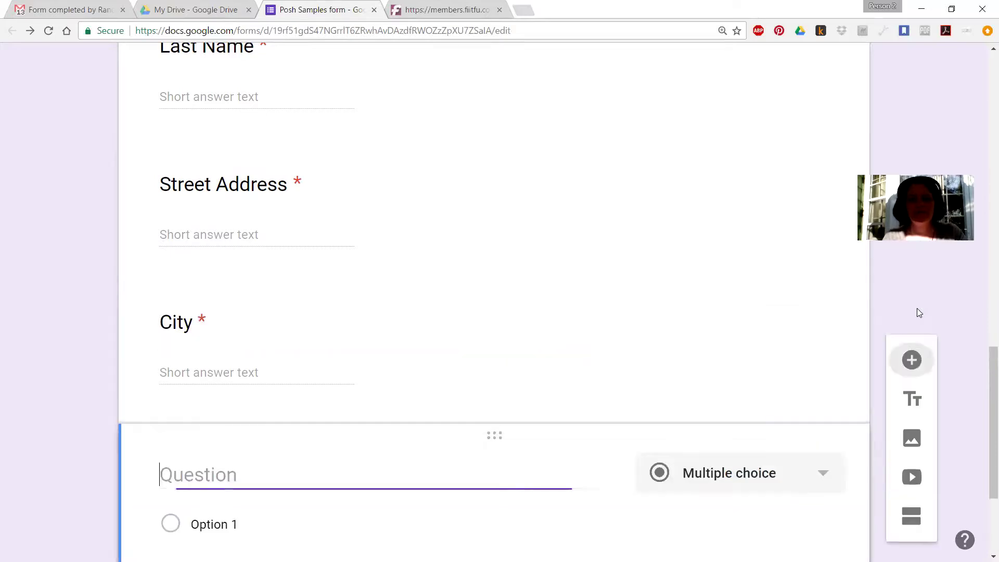
type("State")
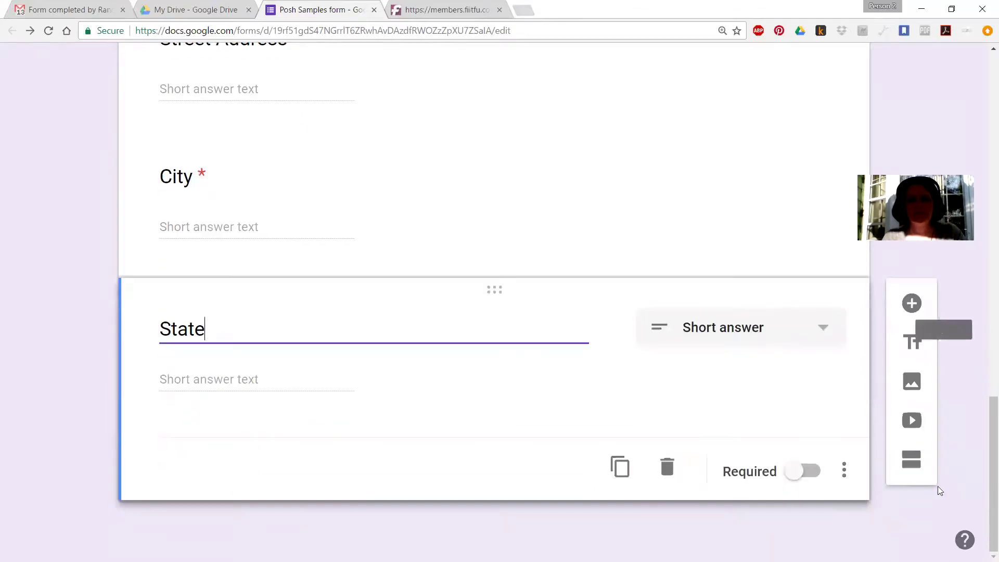
left_click(815, 472)
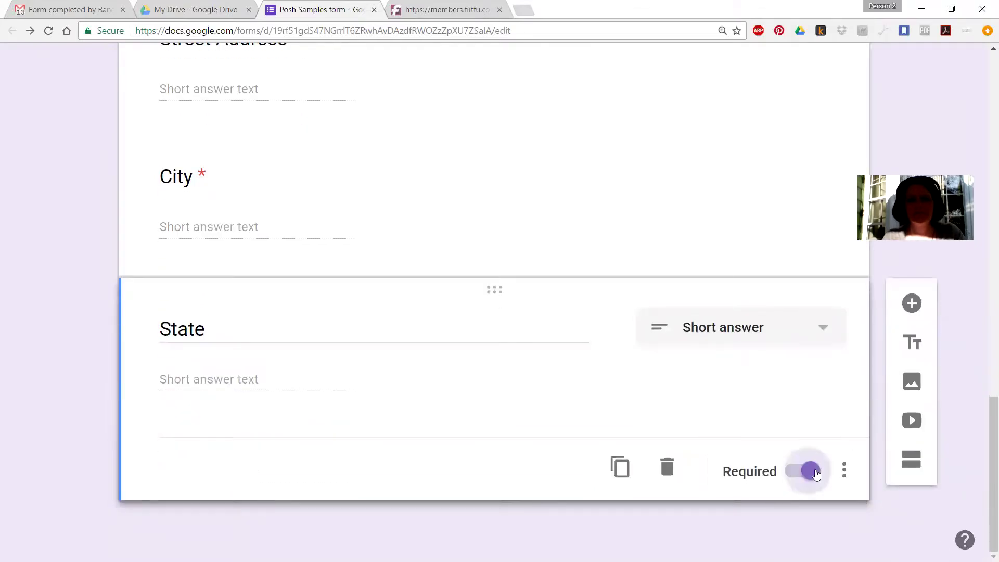
left_click(911, 305)
type("Zip")
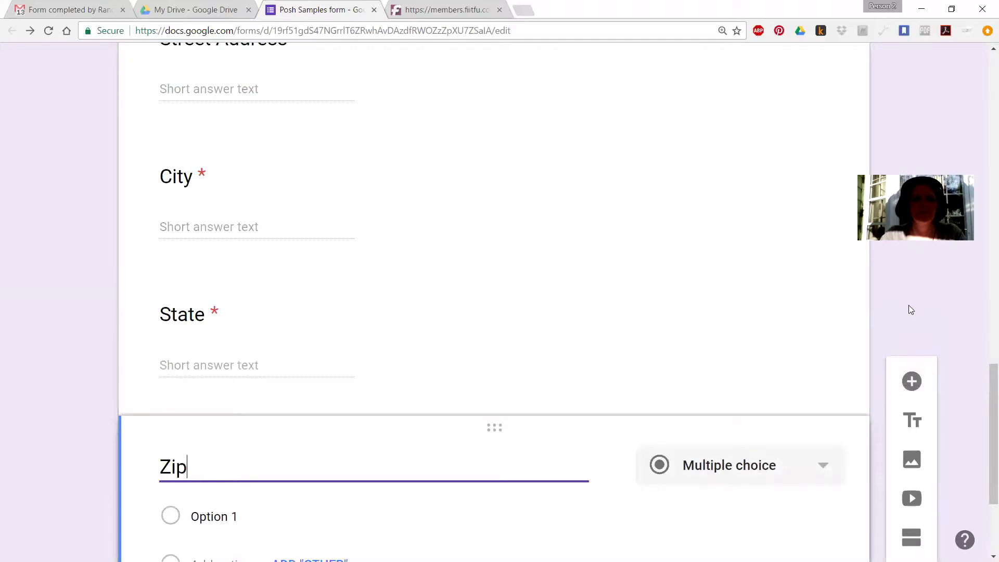
type(" Code")
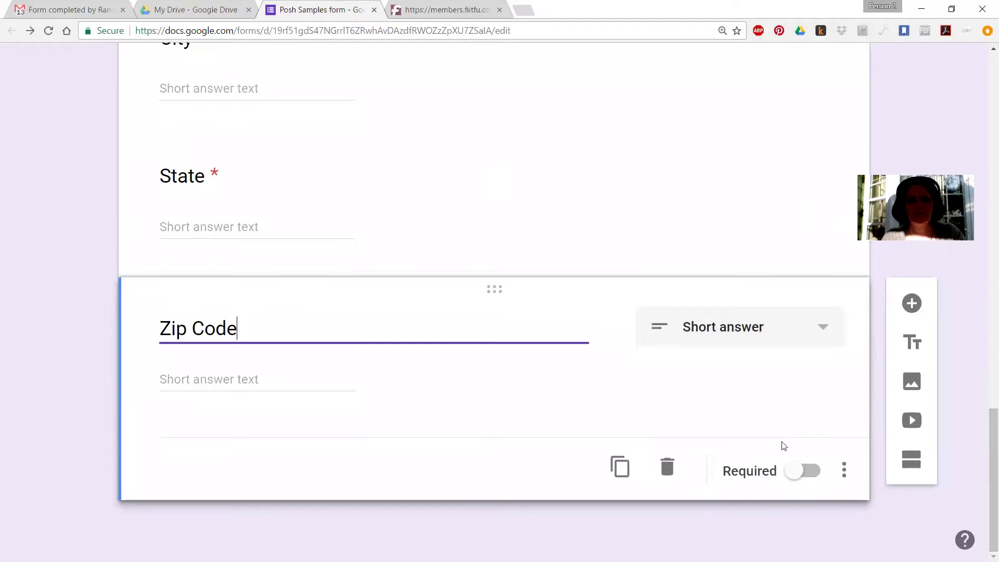
left_click(813, 471)
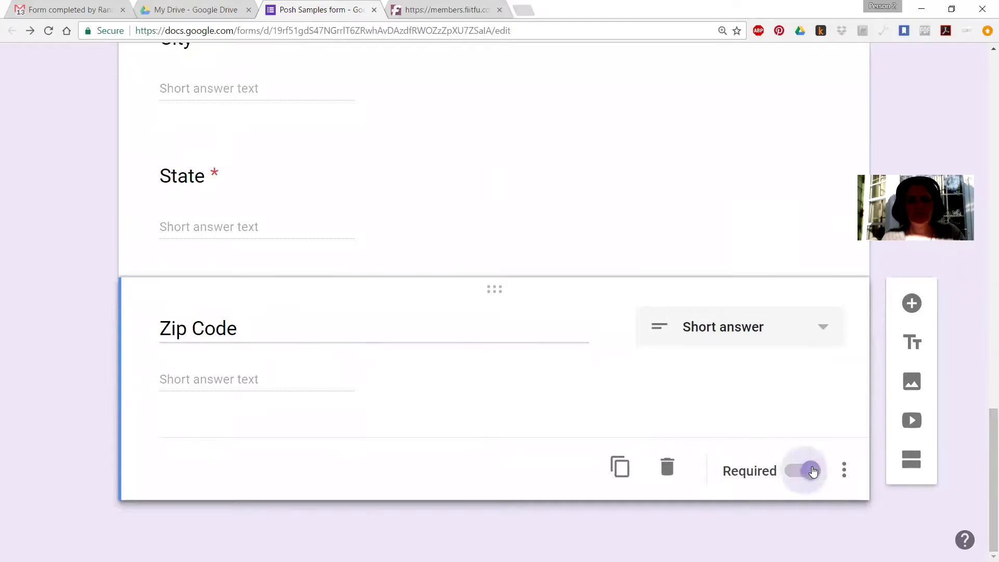
Add a required short-answer 'Email Address' question below Zip Code, checking the old sample form afterwards.
left_click(906, 304)
type("Email A")
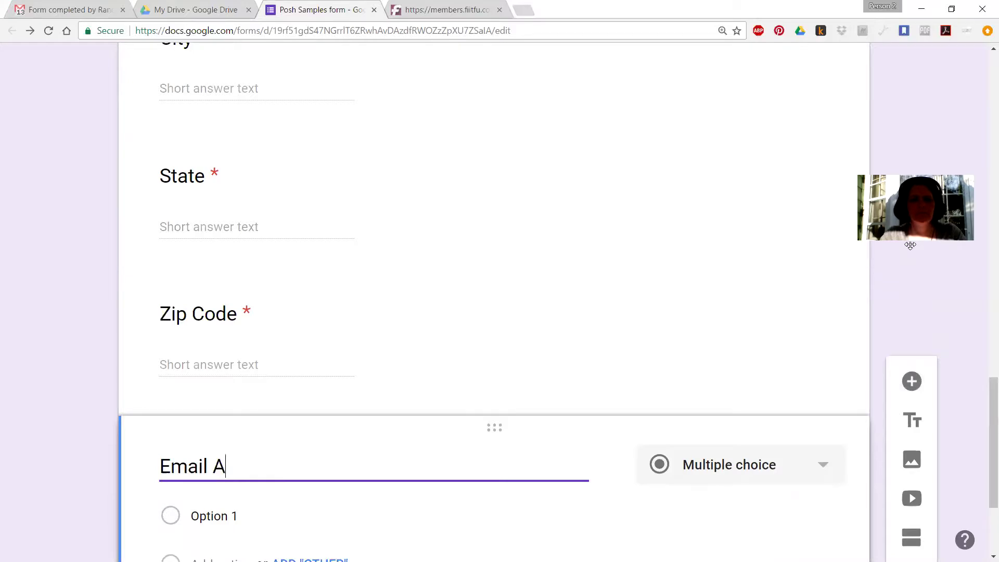
type("ddress")
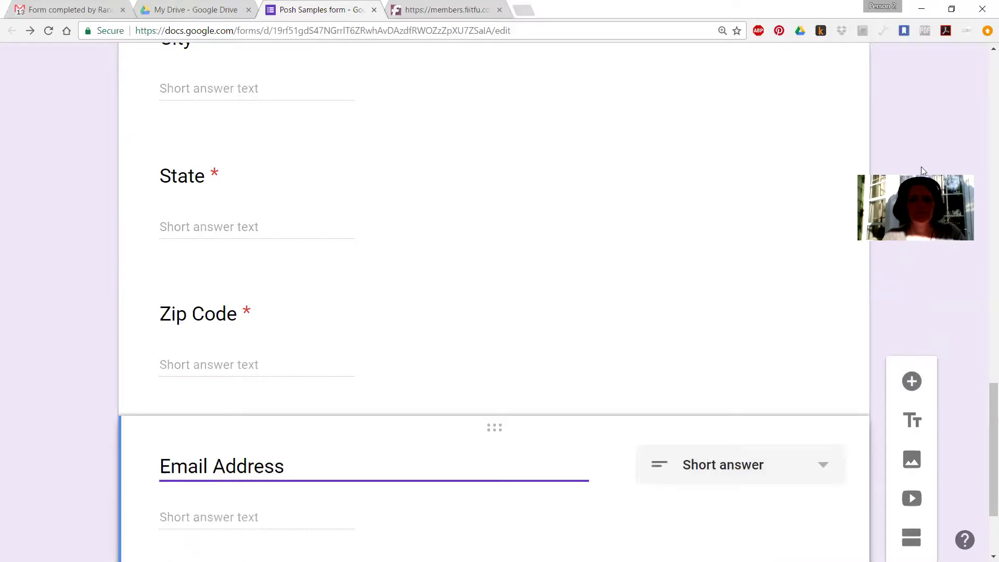
scroll(985, 153, "down", 3)
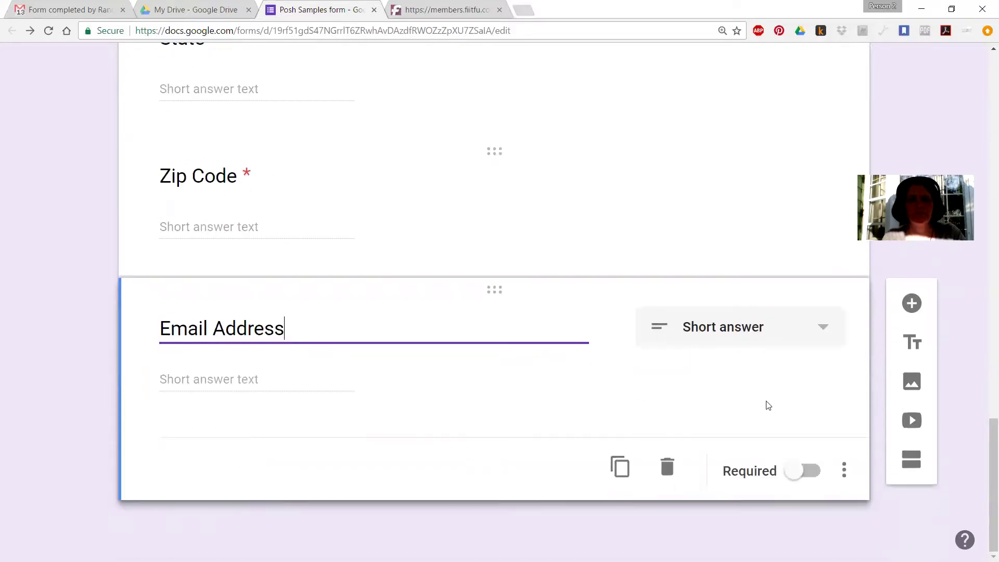
left_click(816, 476)
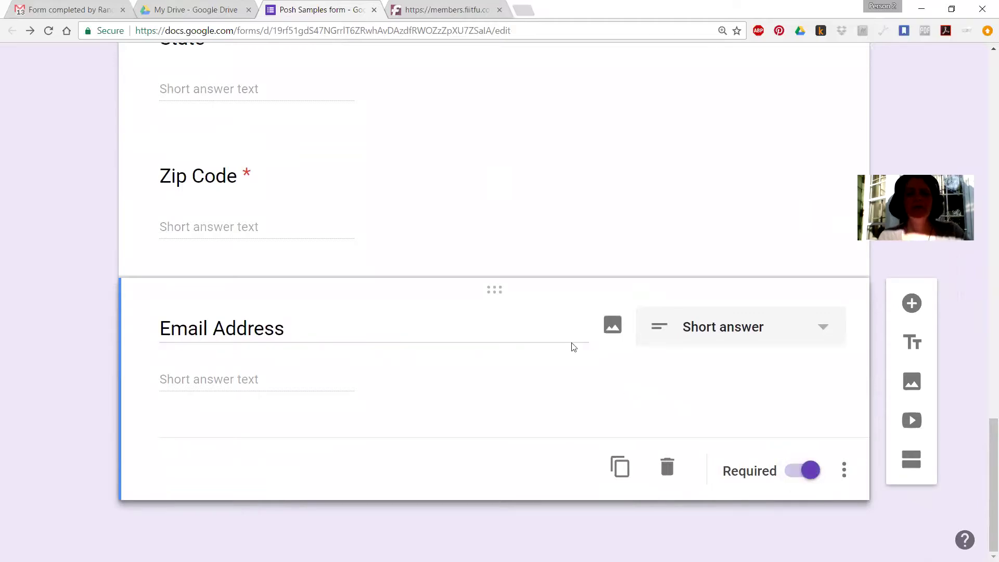
left_click(475, 6)
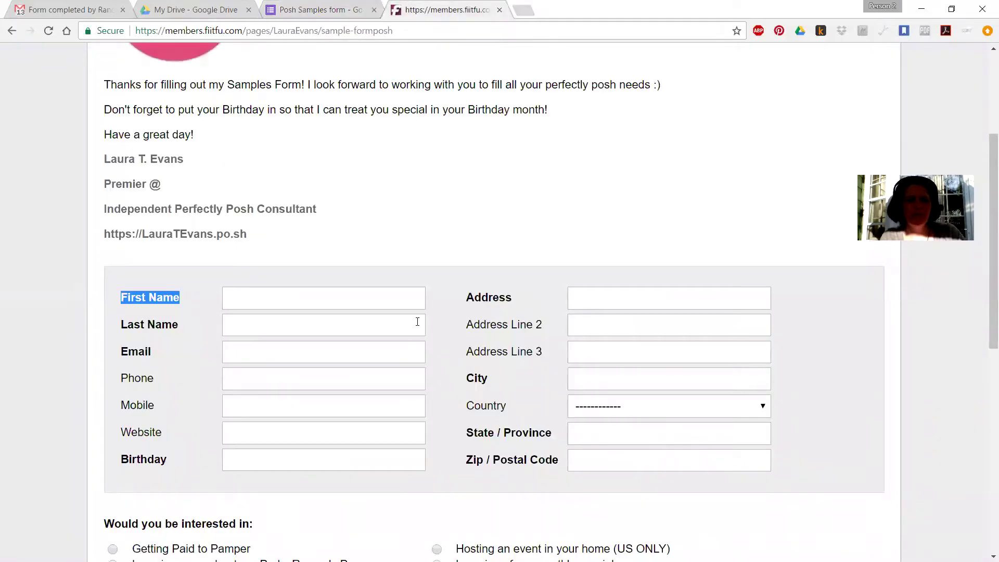
scroll(417, 320, "down", 1)
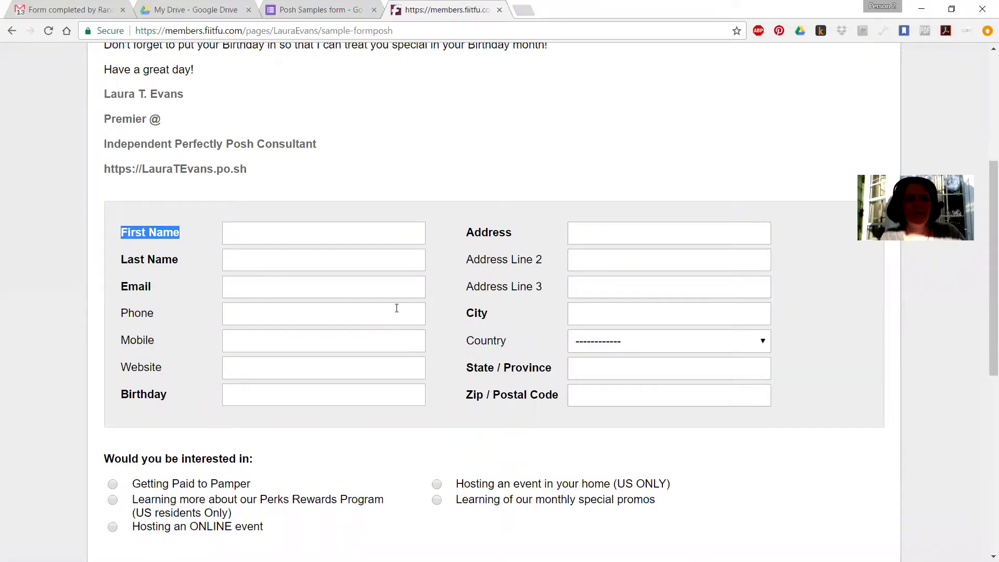
Add a required short-answer 'Birthday' question after Email Address.
left_click(321, 9)
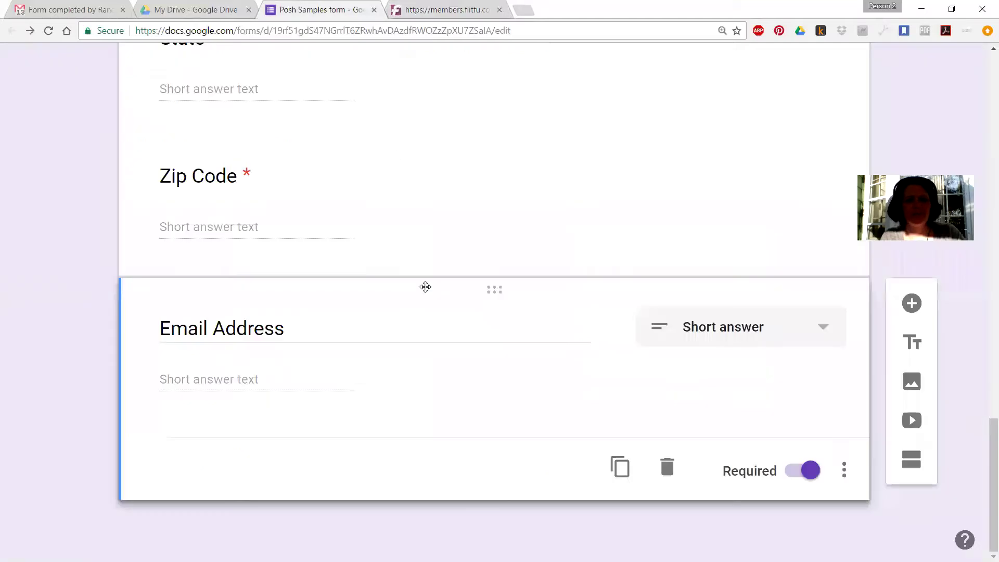
left_click(911, 303)
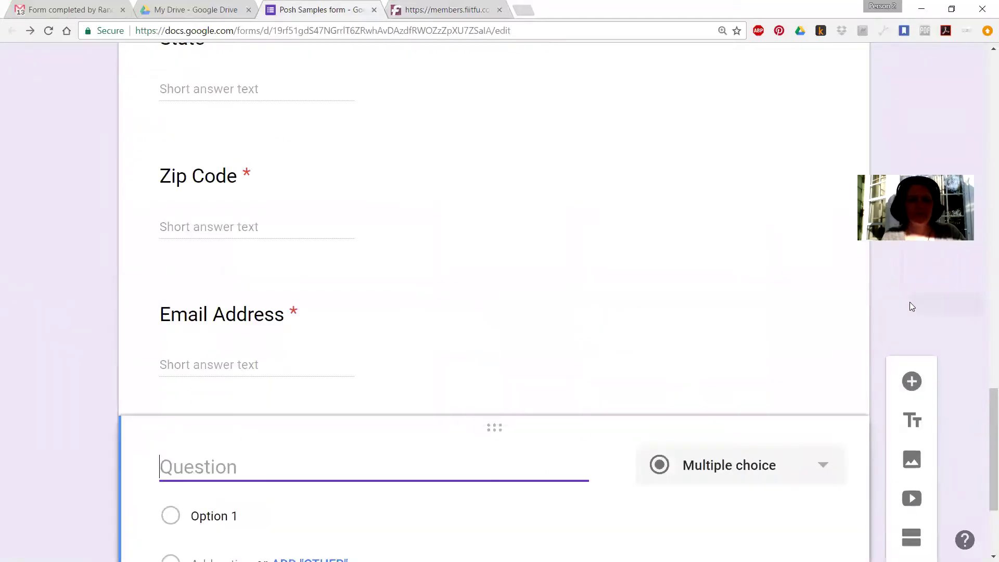
type("Birthday")
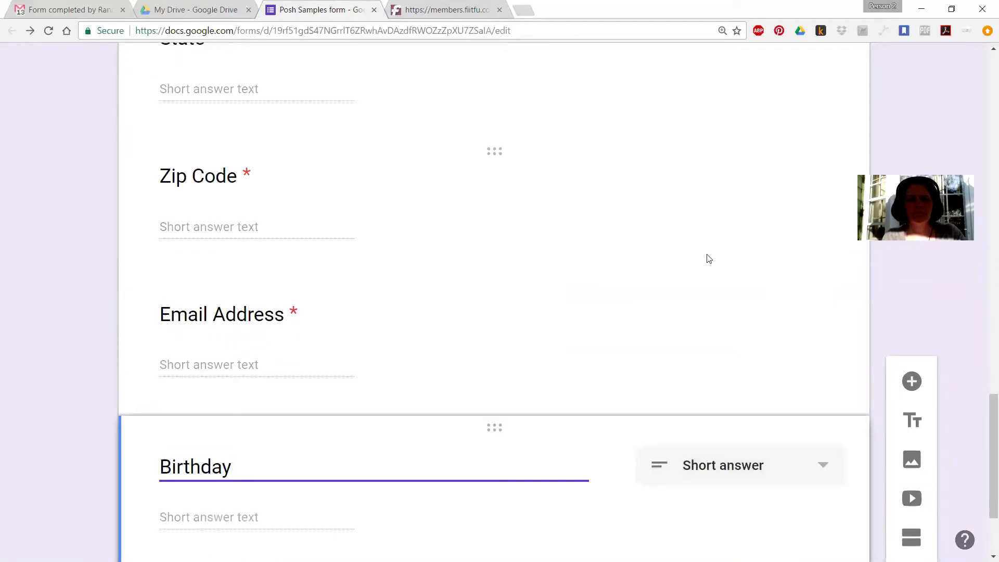
scroll(706, 258, "down", 3)
left_click(814, 474)
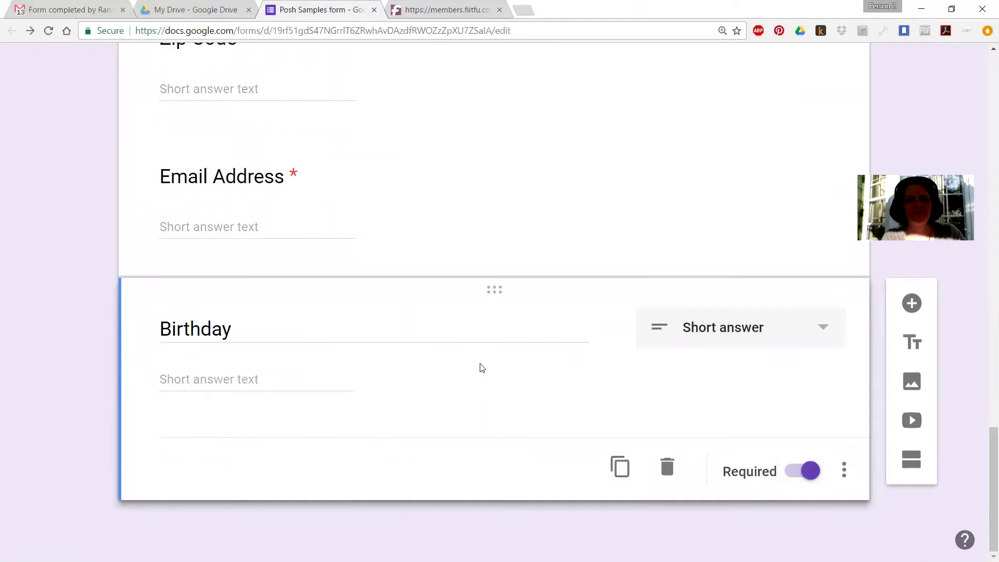
Add a new question and select the five interest options on the old sample form.
left_click(910, 303)
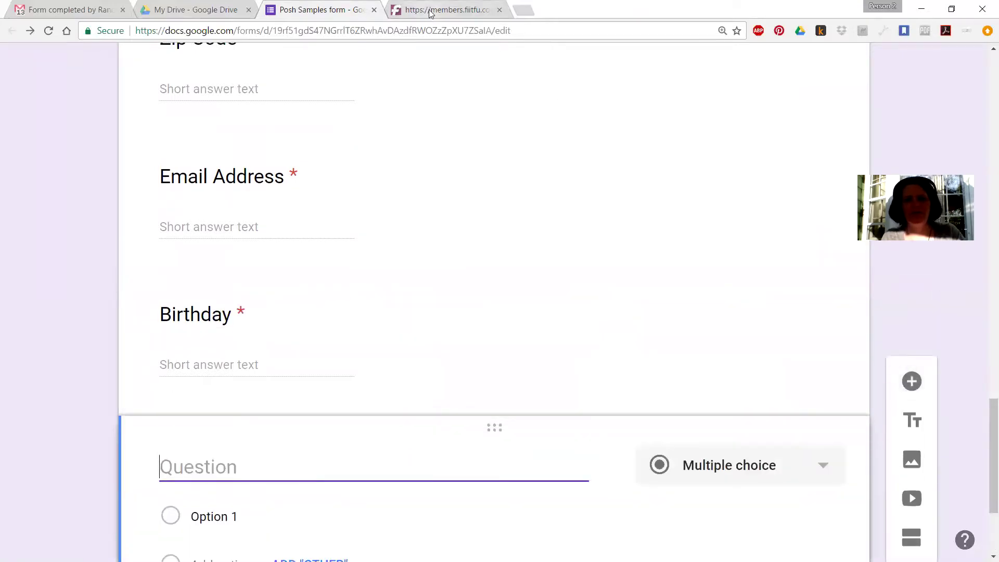
left_click(430, 11)
scroll(368, 167, "down", 3)
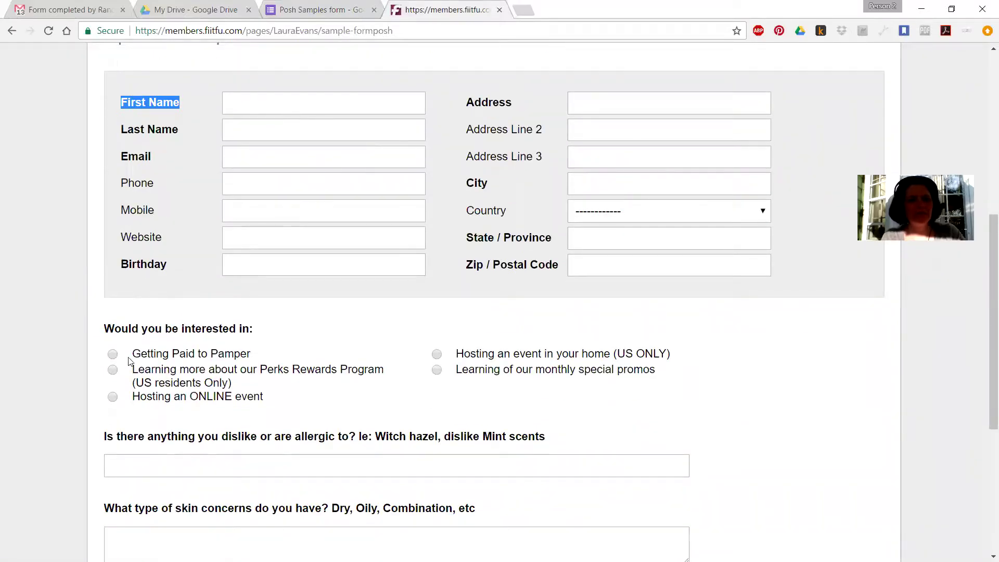
left_click_drag(131, 358, 674, 386)
key("ctrl+c")
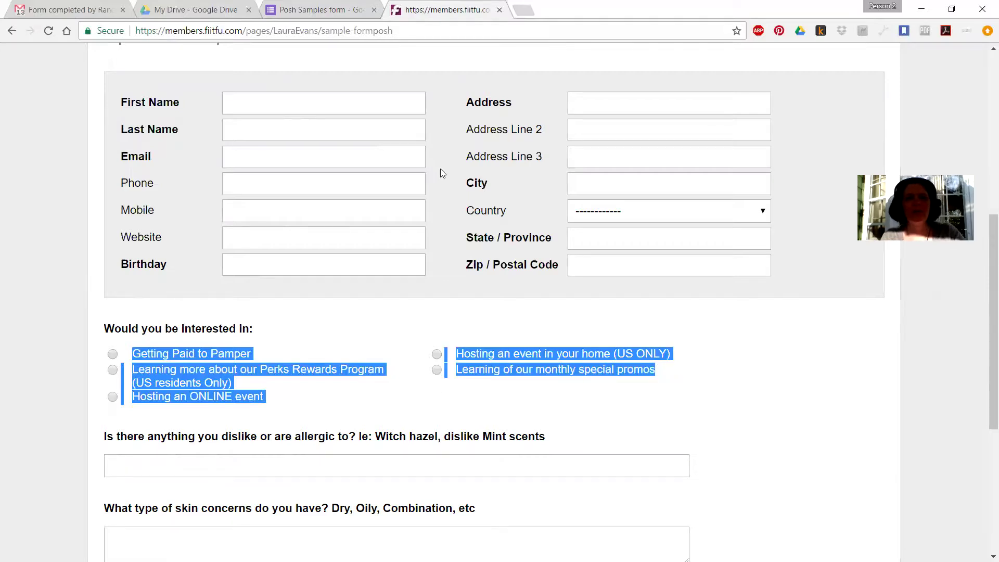
Paste the copied interest list into the new question as its answer options.
left_click(314, 15)
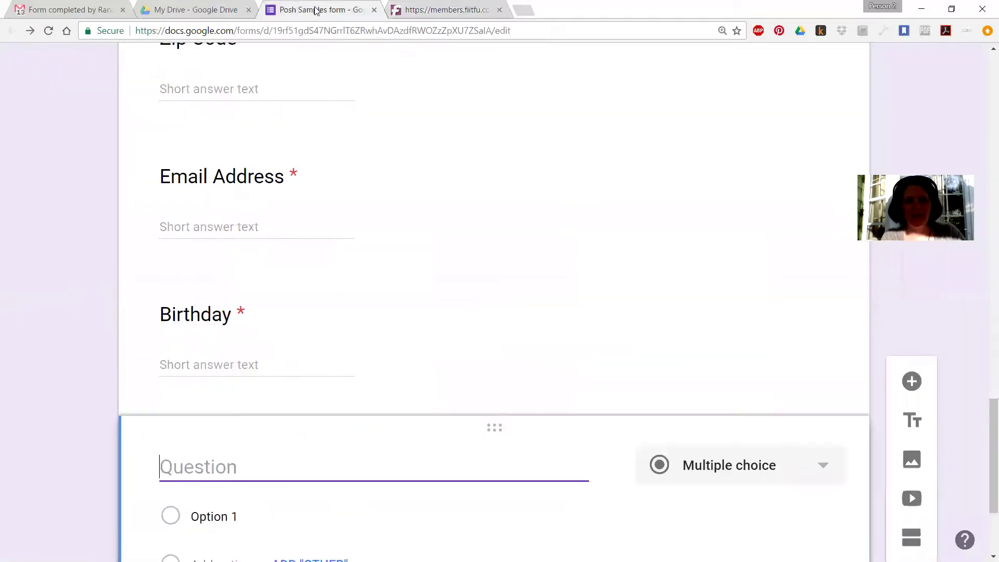
scroll(326, 305, "down", 2)
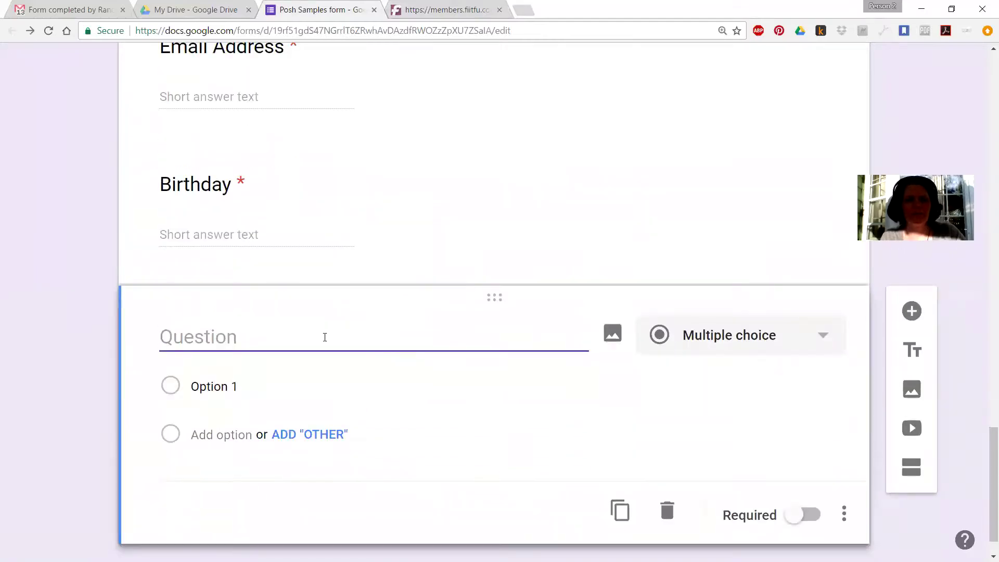
key("ctrl+v")
key("ctrl+a")
key("ctrl+c")
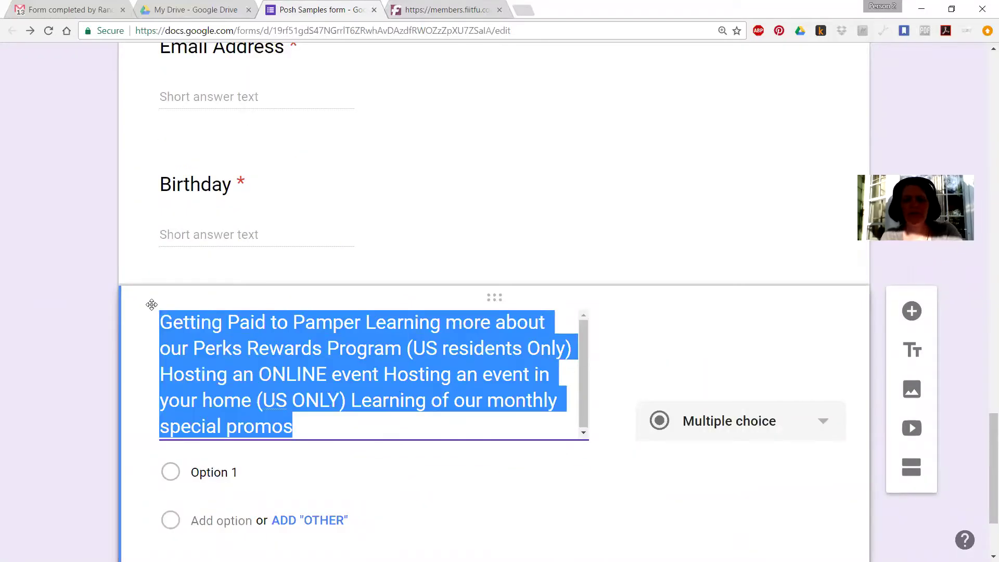
key("BackSpace")
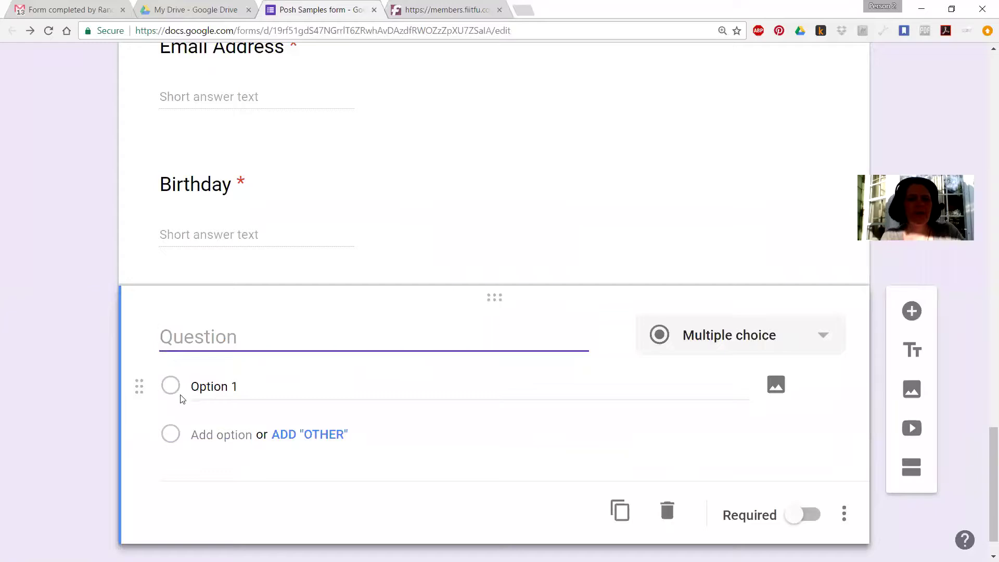
left_click(201, 390)
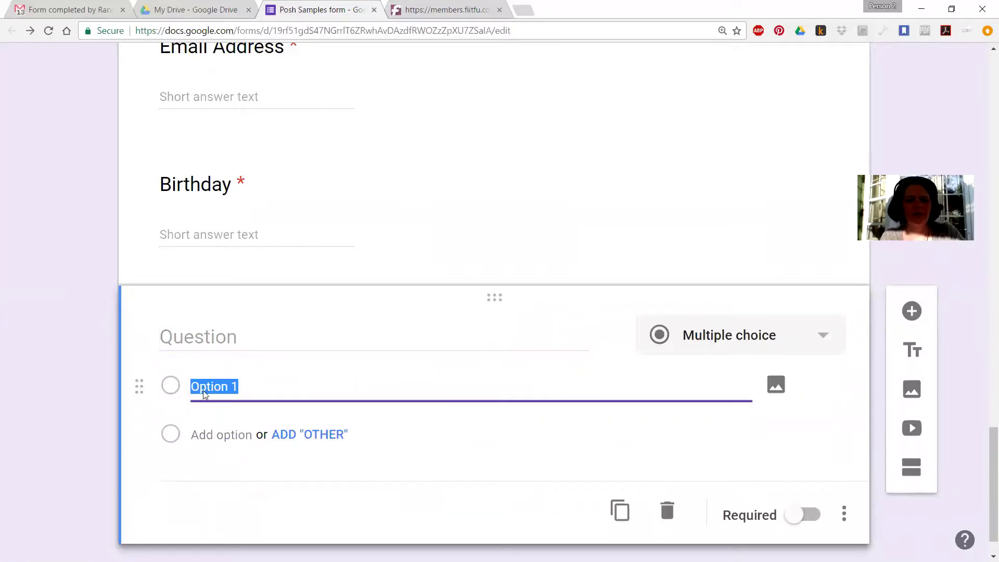
key("ctrl+v")
scroll(291, 326, "up", 4)
Title the question 'What would you be interested in' and make it required.
left_click(237, 248)
type("What would you b")
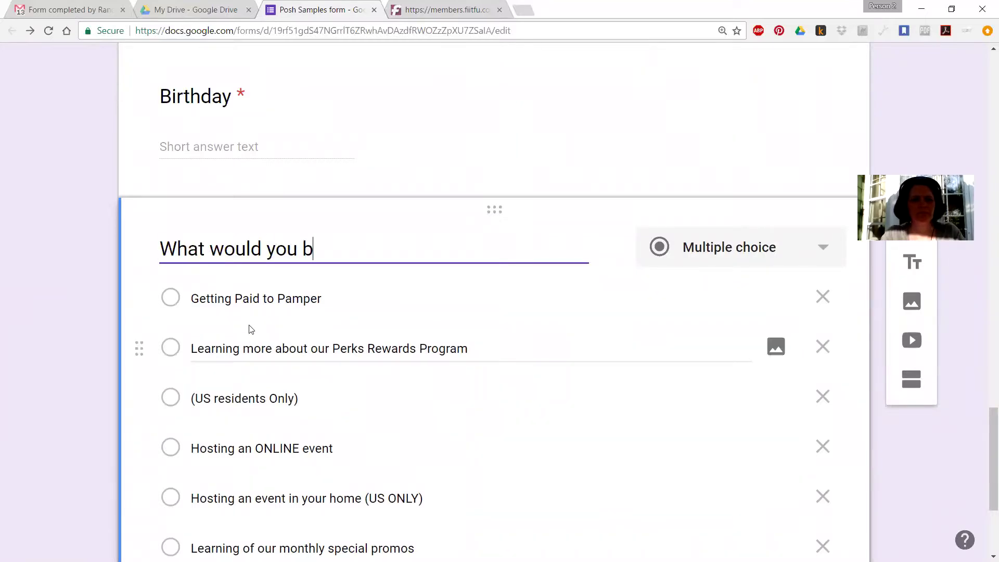
type("e interested in?")
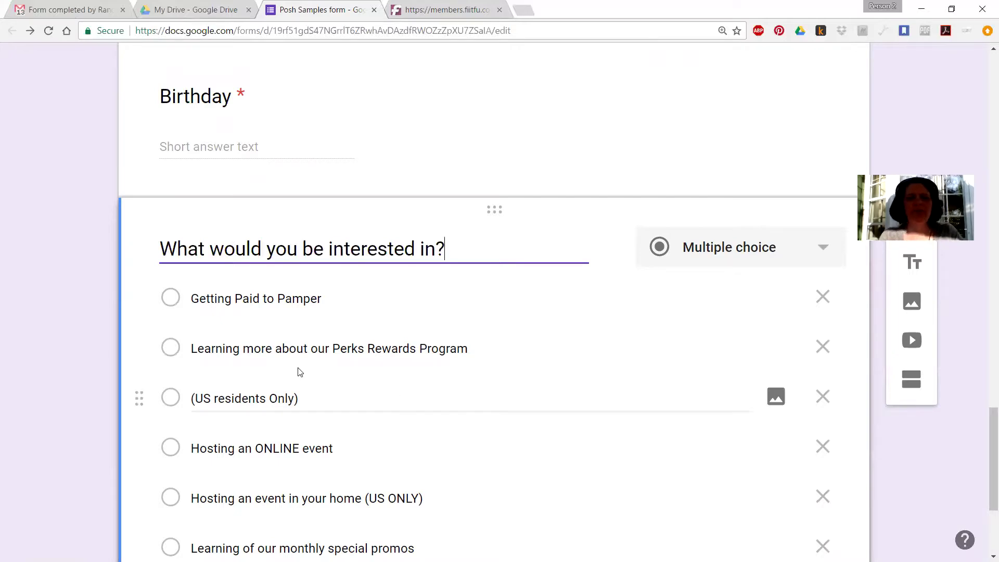
scroll(520, 375, "down", 4)
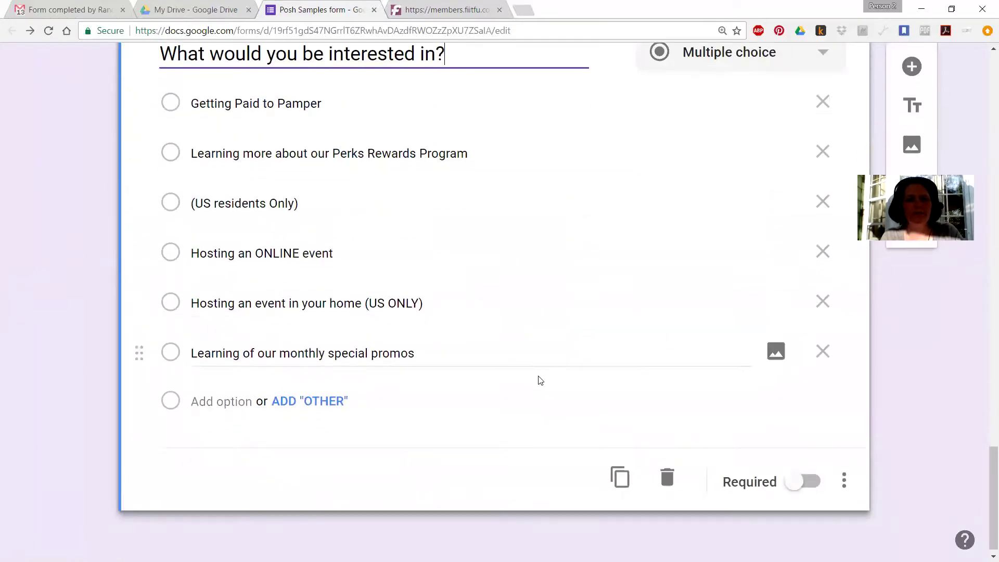
left_click(813, 481)
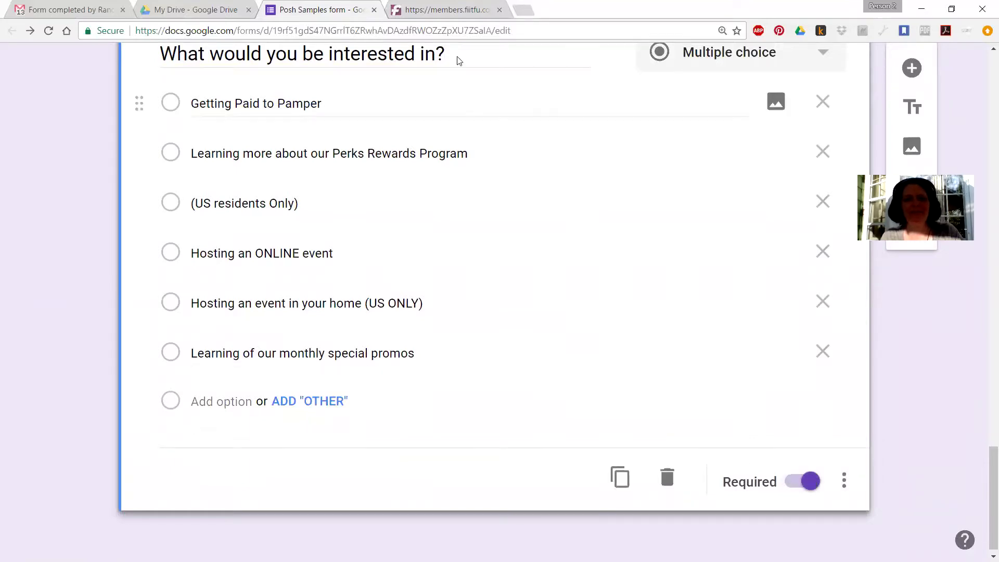
Copy the allergy question text from the old sample form.
left_click(431, 11)
scroll(434, 186, "down", 3)
left_click_drag(567, 310, 96, 299)
key("ctrl+c")
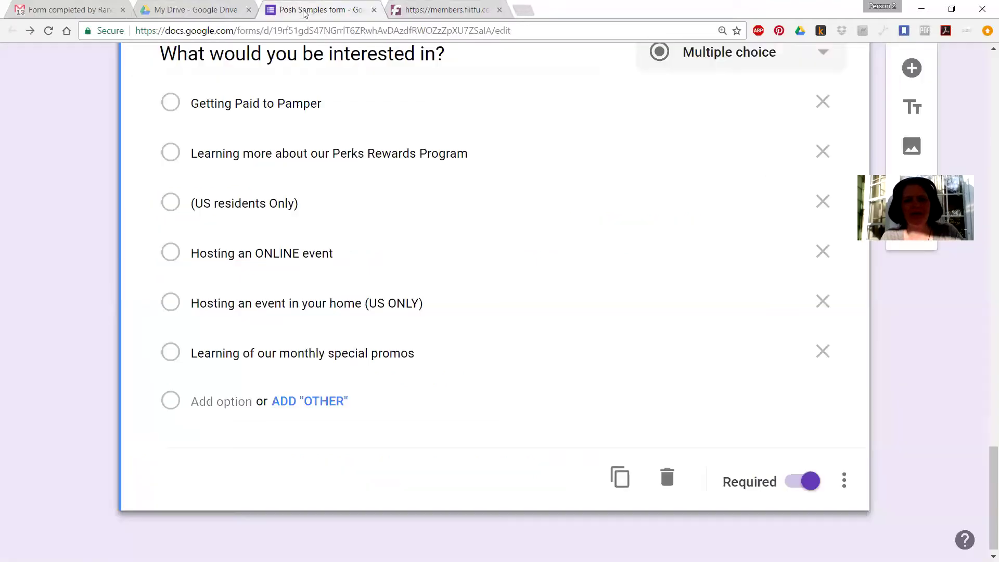
left_click(307, 10)
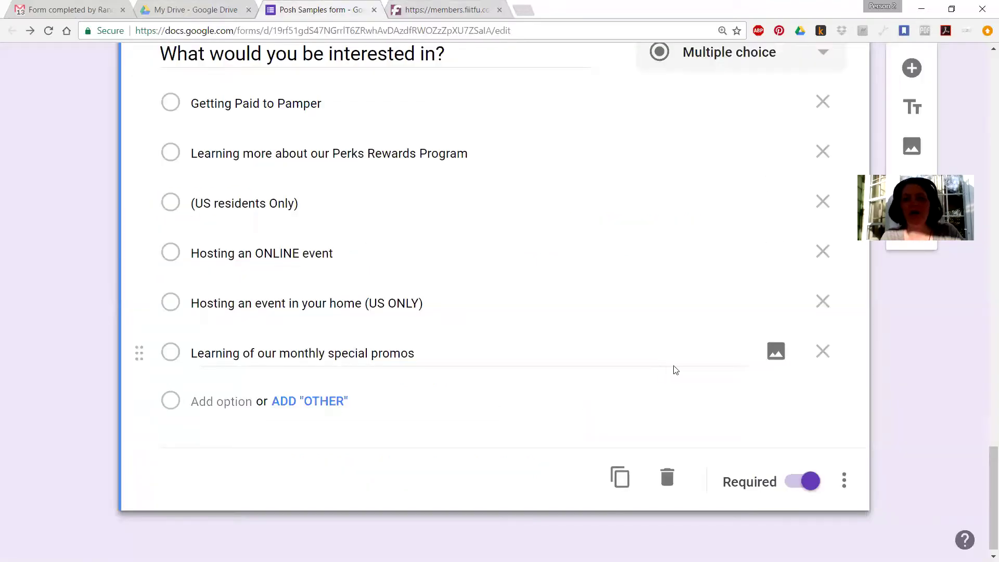
scroll(730, 316, "up", 4)
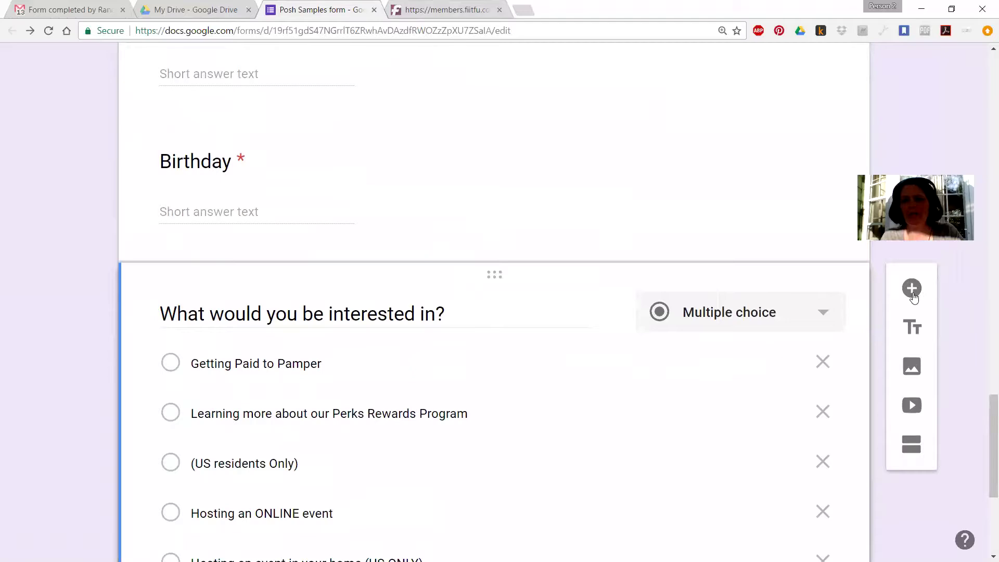
Add a new question containing the pasted allergy text and make it required.
left_click(910, 288)
key("ctrl+v")
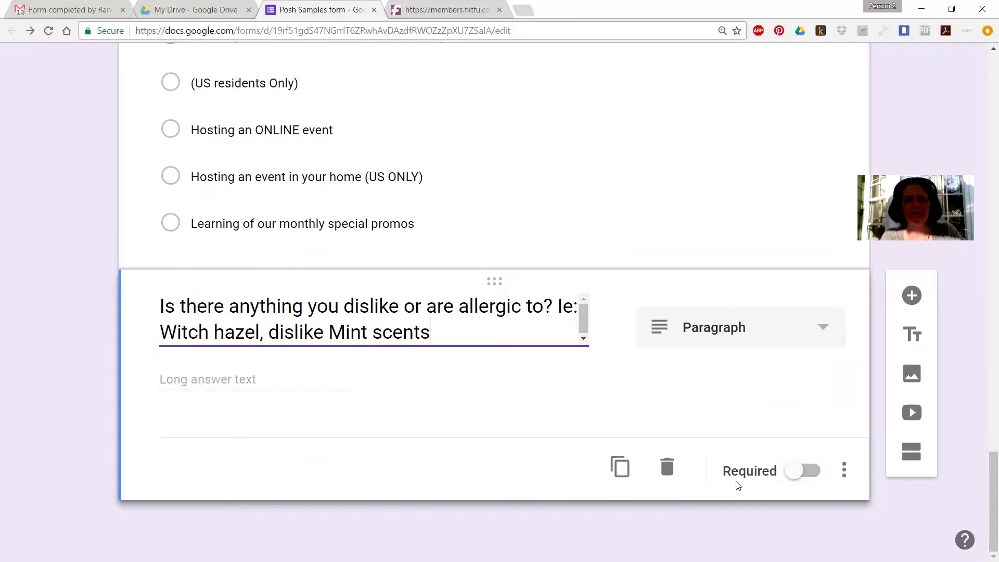
left_click(807, 471)
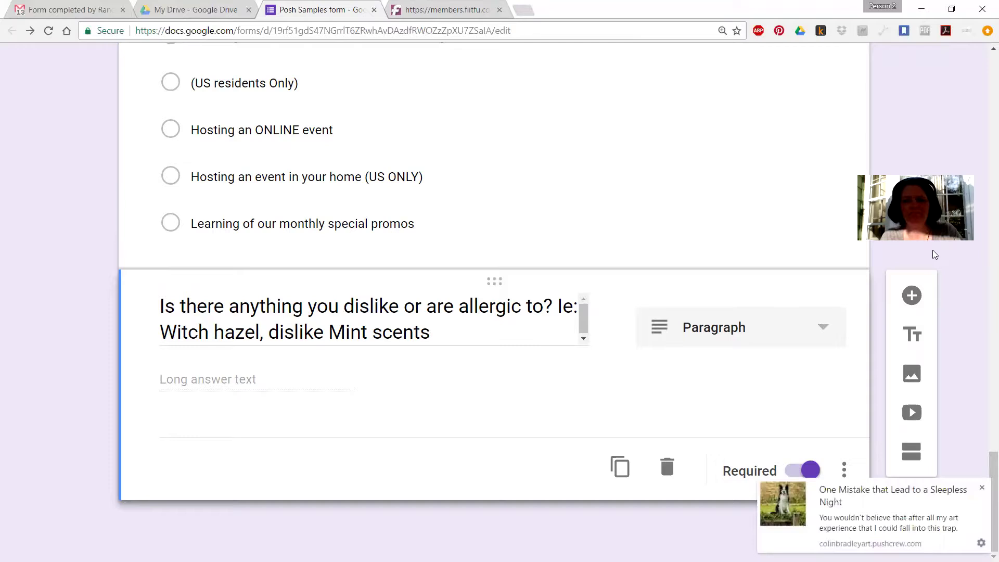
left_click(982, 488)
Add a blank question and copy the skin-concerns question text from the old sample form.
left_click(911, 296)
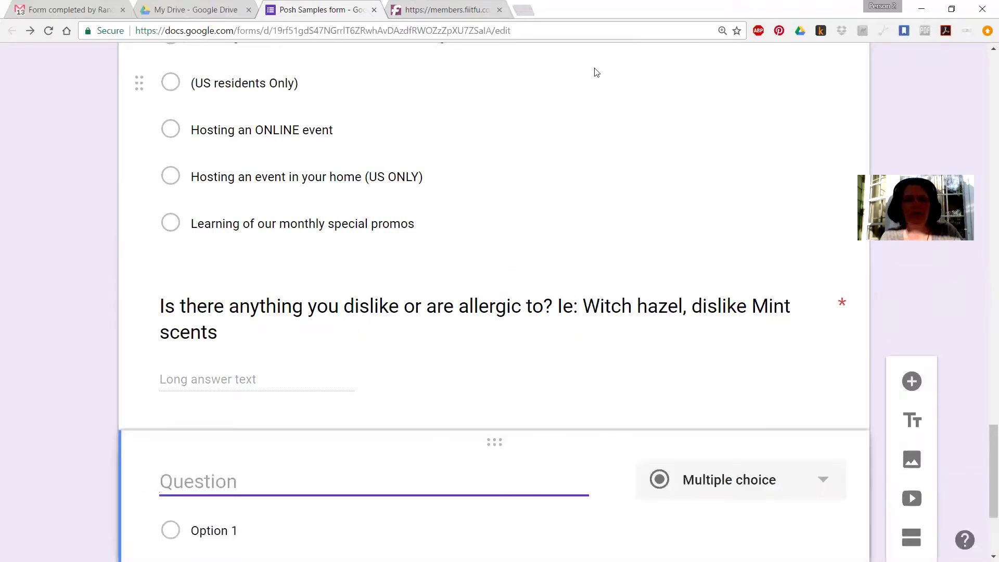
left_click(471, 10)
scroll(419, 238, "down", 3)
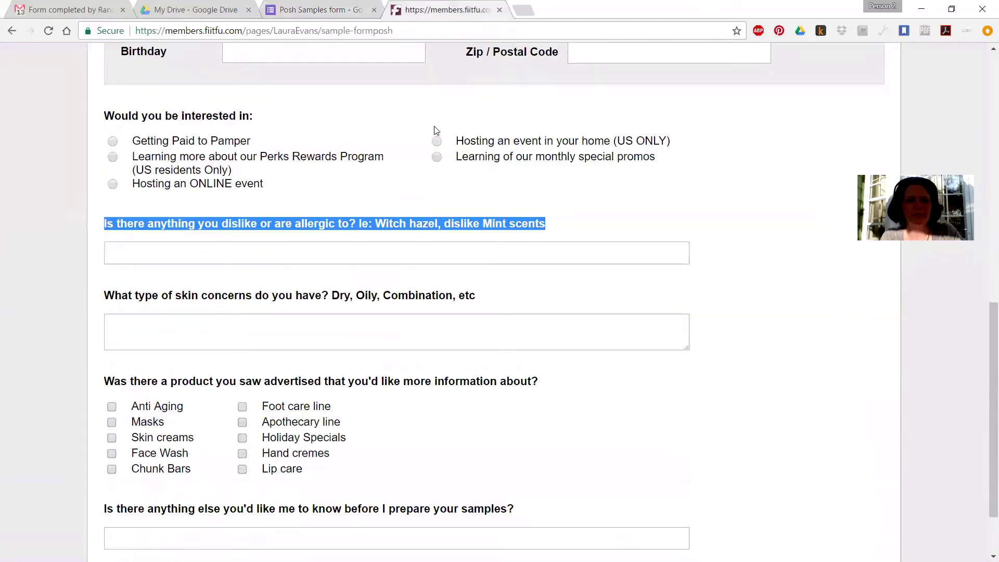
left_click_drag(485, 255, 102, 242)
key("ctrl+c")
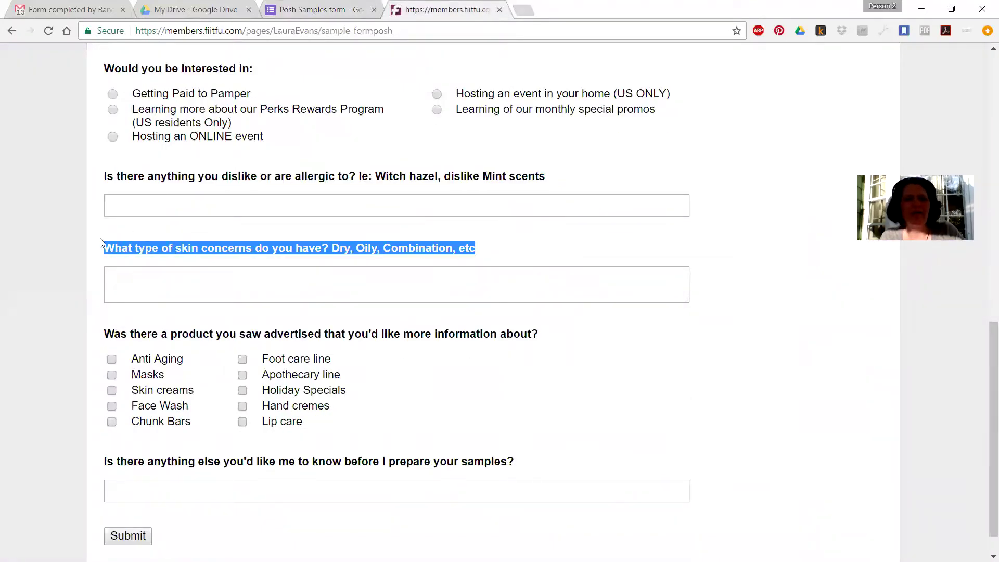
Paste the skin-concerns question, make it multiple choice, and paste 'Dry, Oily, Combination, etc' into Option 1.
left_click(310, 11)
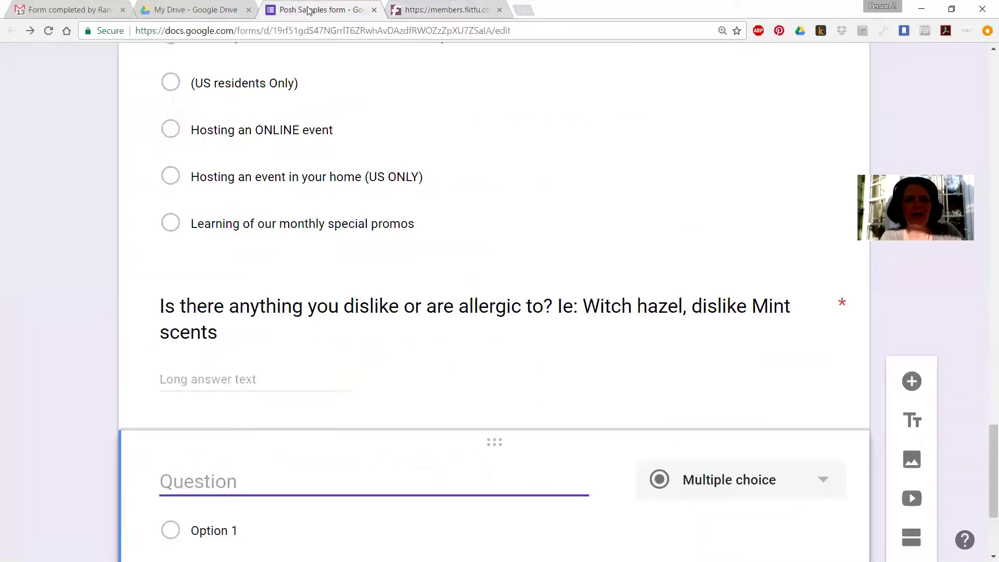
key("ctrl+v")
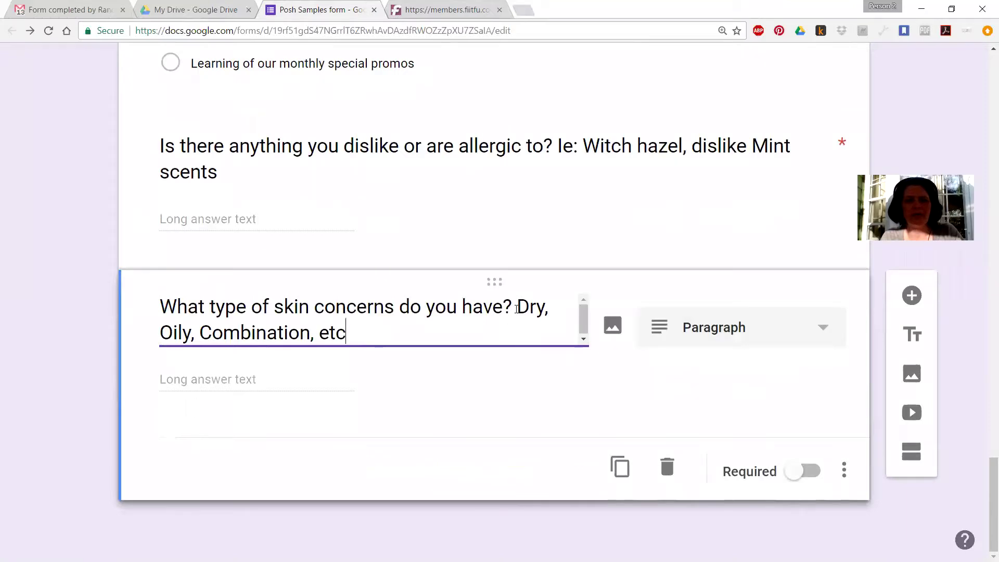
left_click_drag(516, 309, 520, 338)
key("ctrl+c")
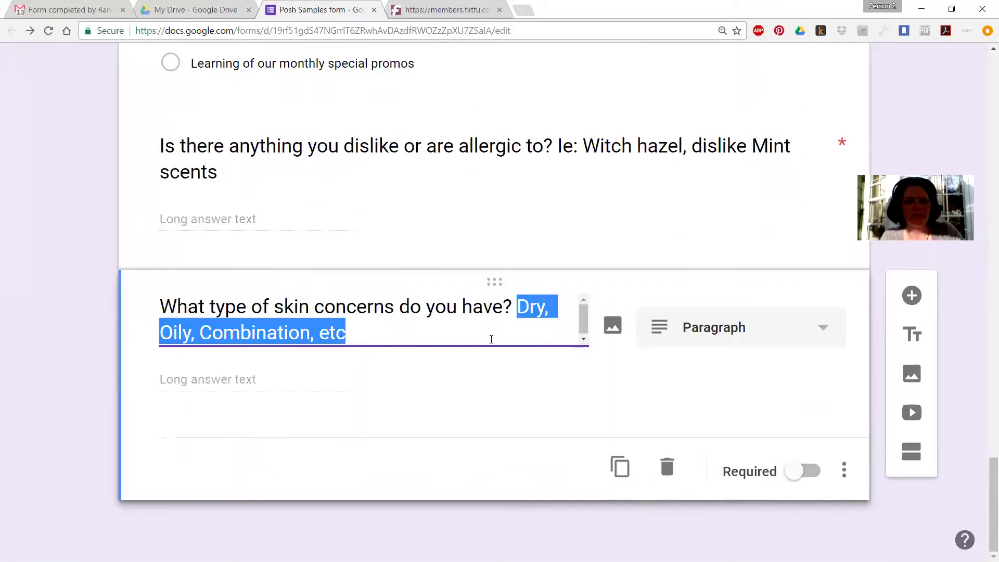
left_click(254, 382)
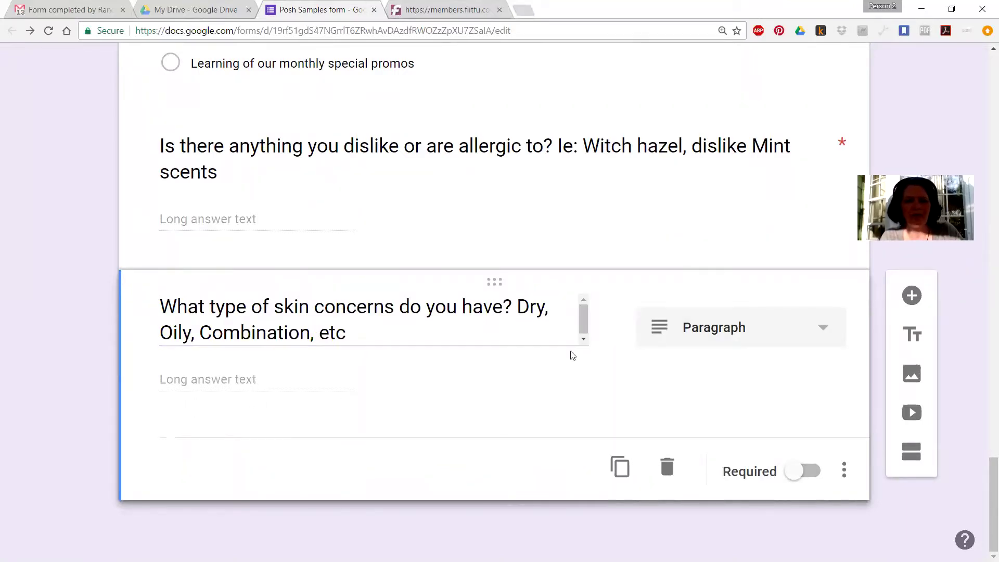
left_click(740, 333)
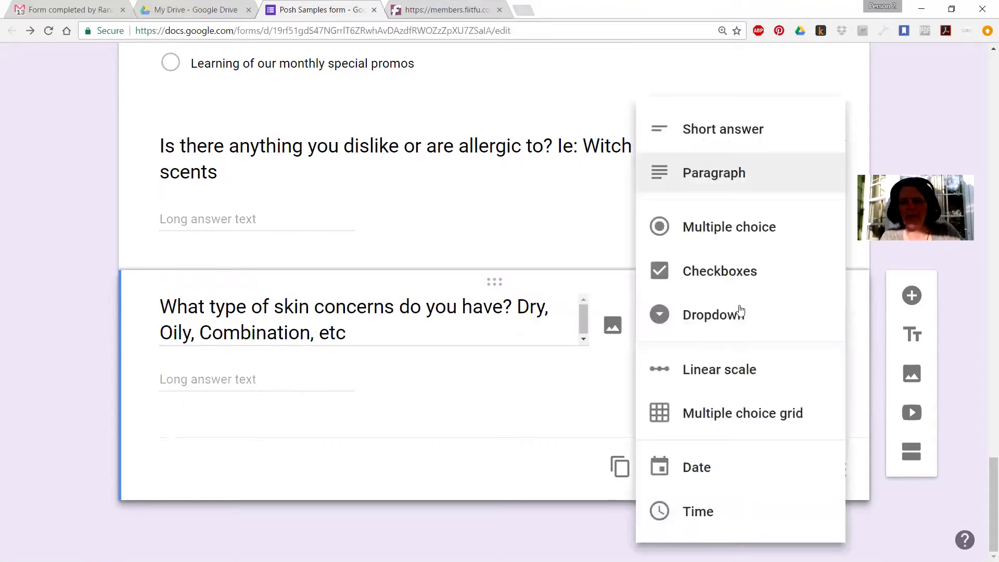
left_click(723, 228)
left_click(268, 381)
key("ctrl+v")
left_click_drag(336, 380, 210, 380)
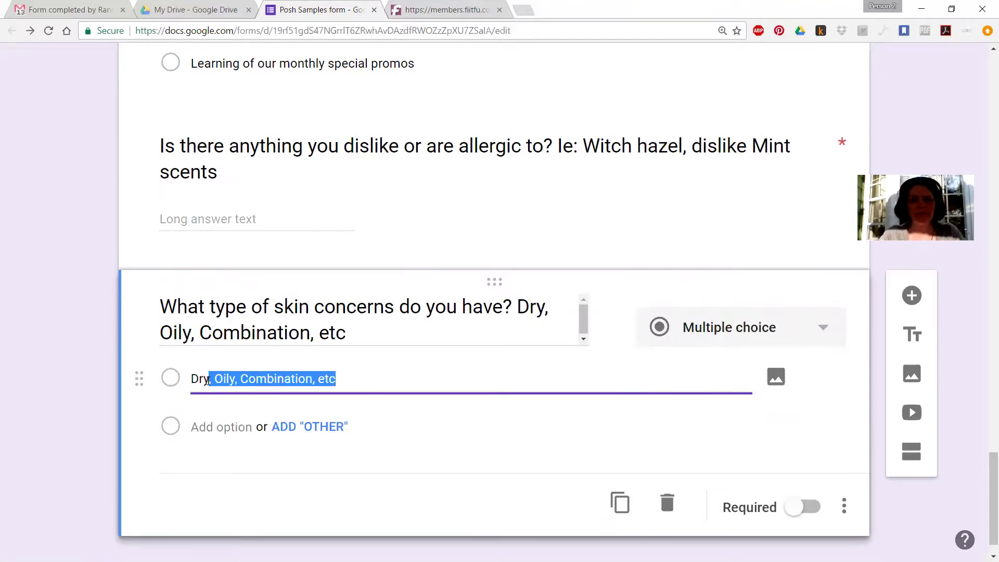
Trim the first option to Dry, then add Oily, Combination, Mature, Psoriasis, Eczema and Roseasa options.
key("BackSpace")
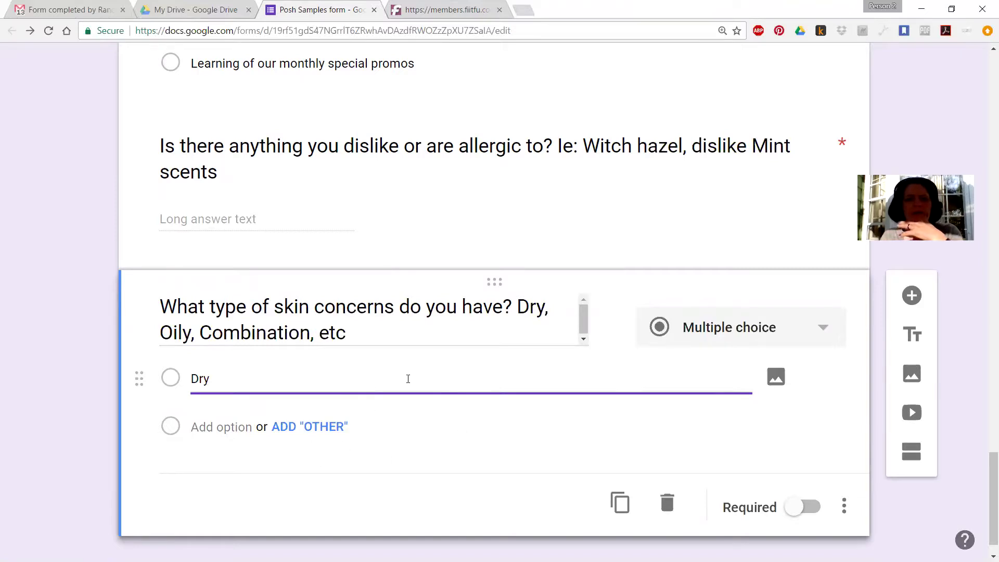
key("Return")
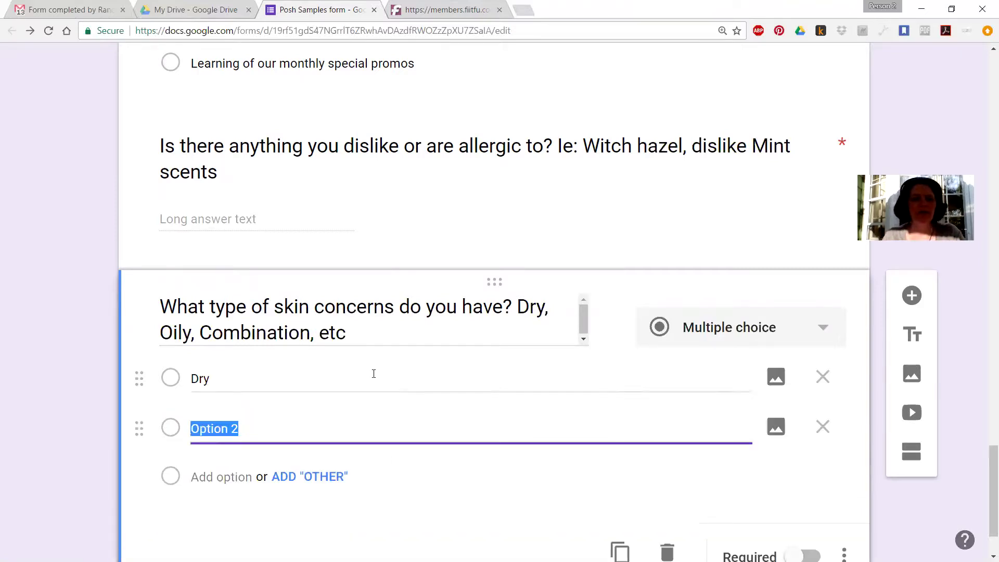
type("Oily")
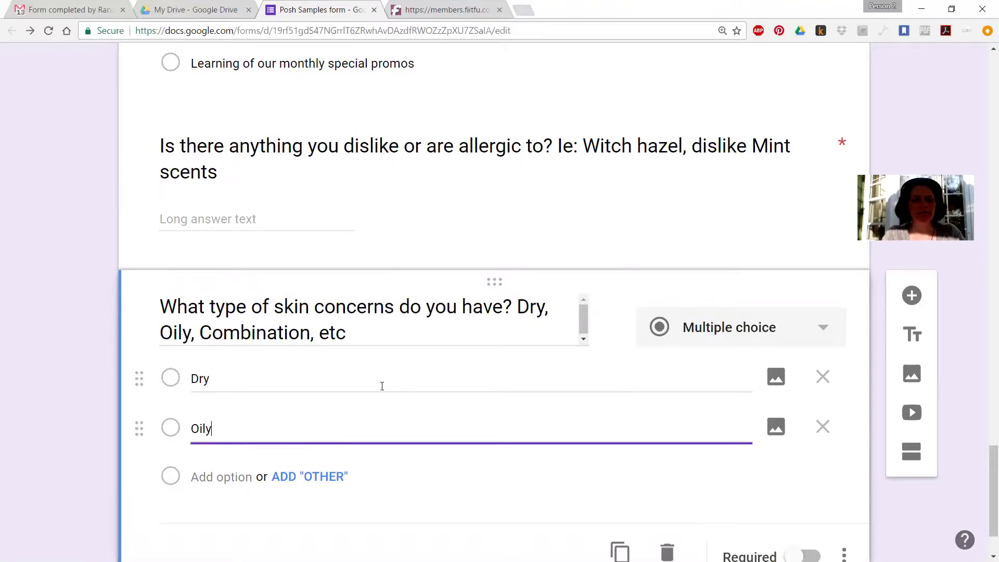
key("Return")
type("Com")
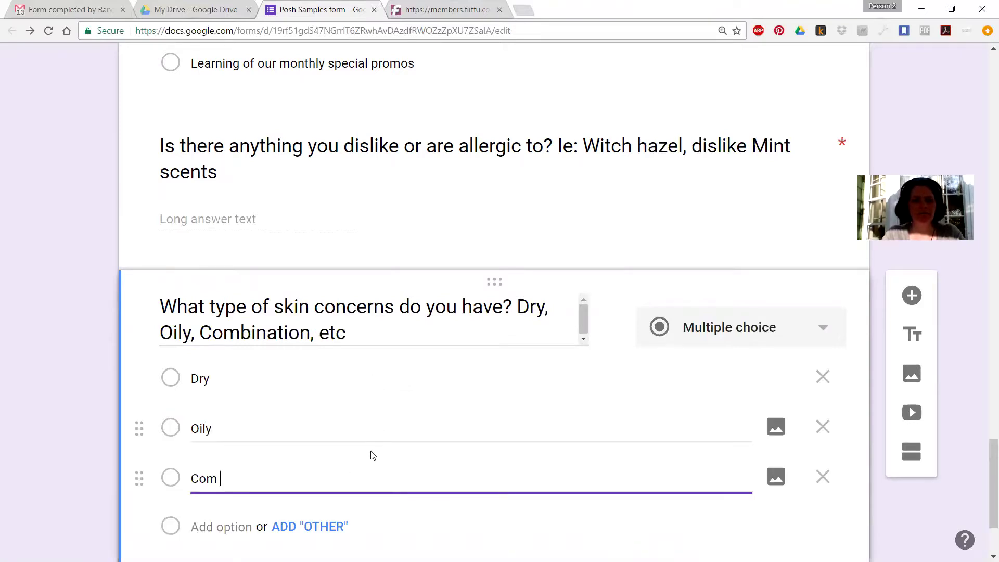
type("bination")
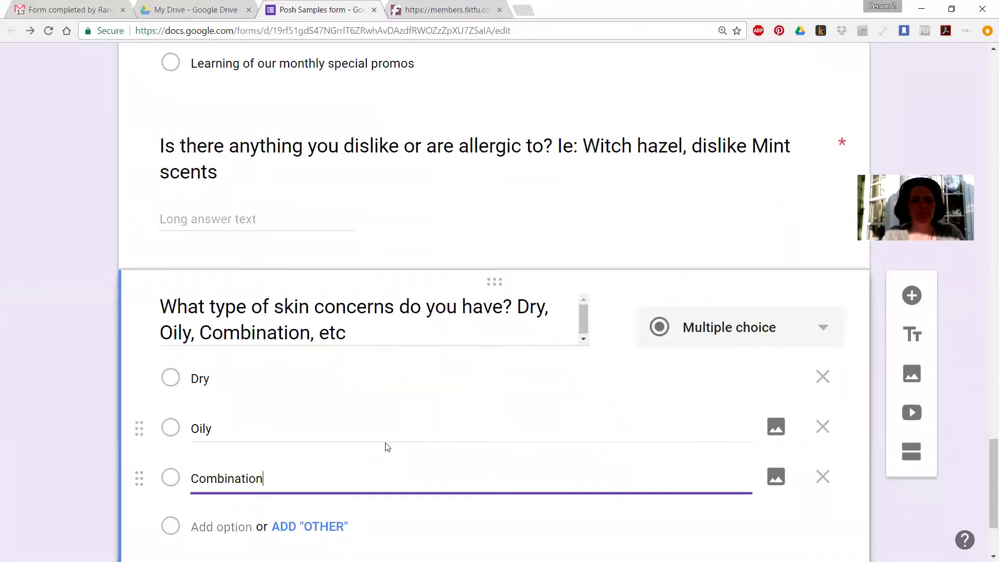
key("Return")
type("Mature")
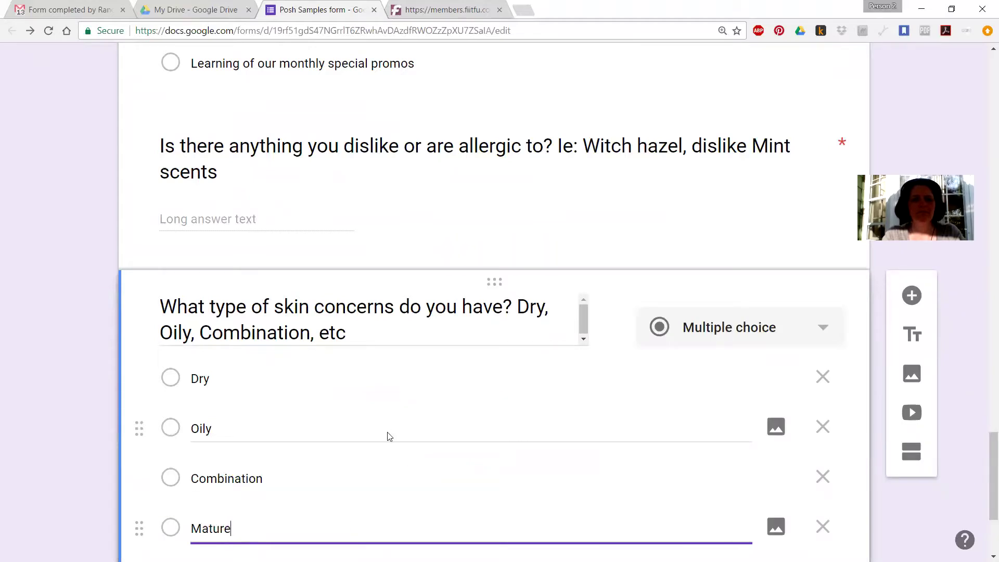
key("Return")
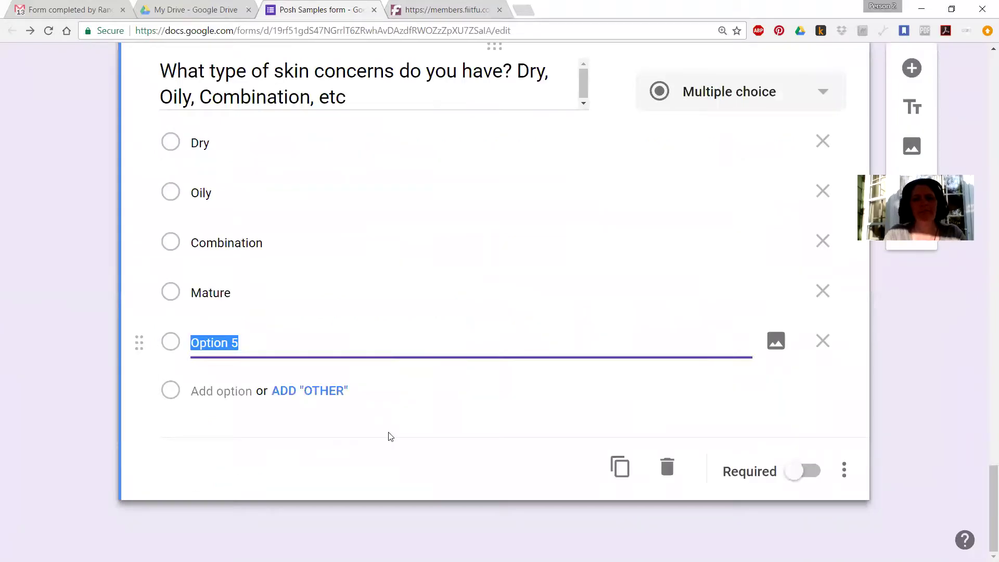
type("Psoriasis")
key("Return")
type("Eczema")
key("Return")
type("Ro")
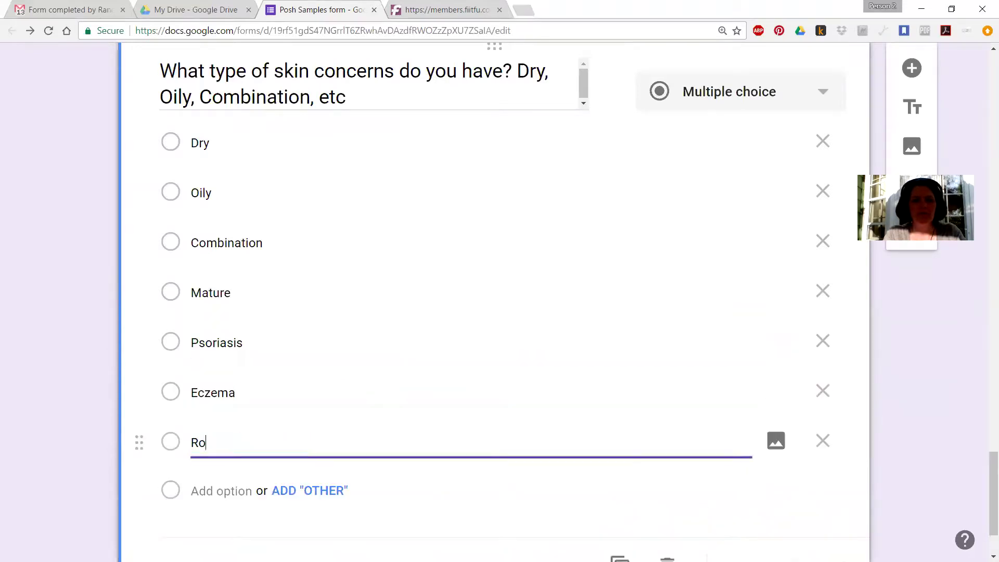
type("se")
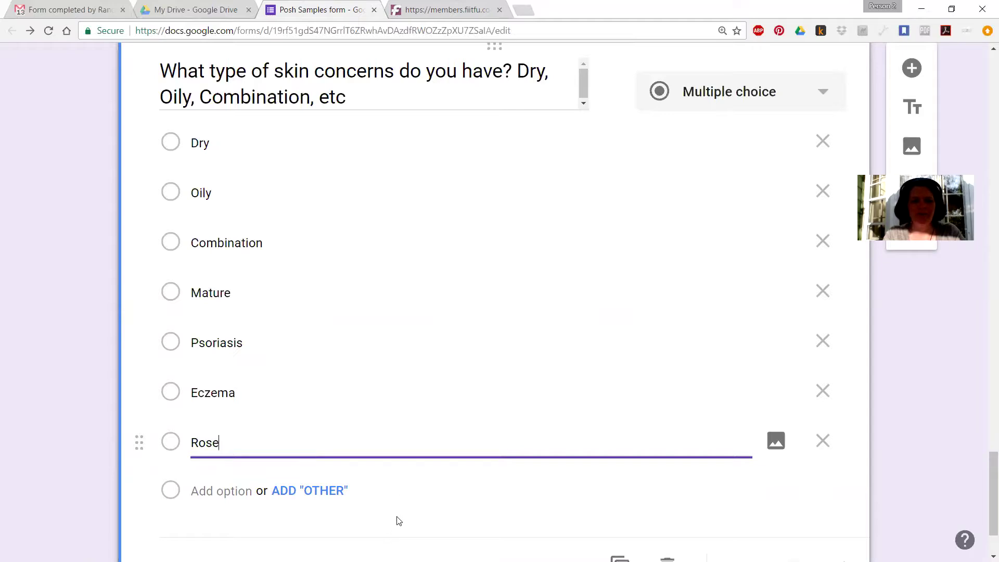
type("asa")
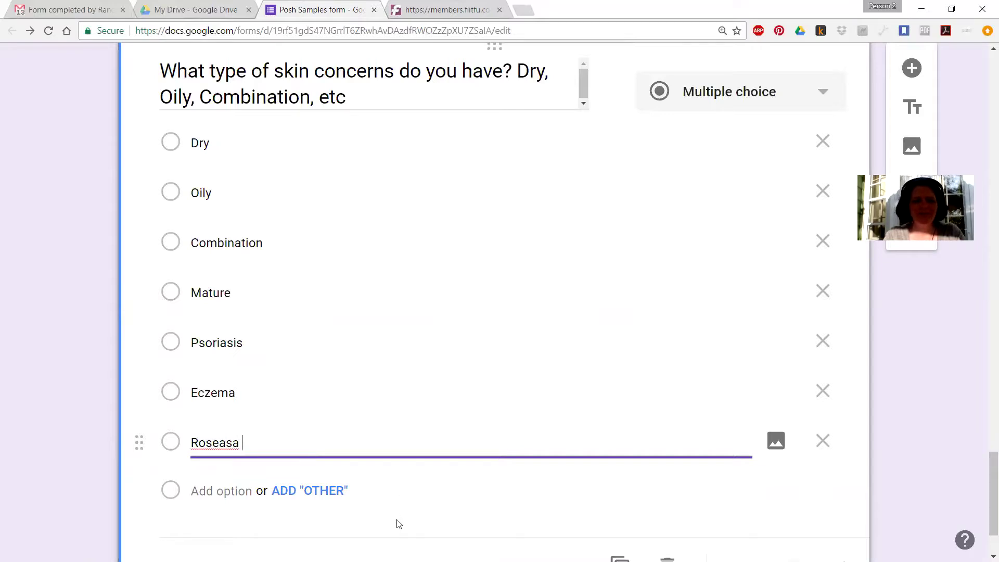
Correct 'Roseasa' to 'Rosacea' and make the skin-concerns question required.
right_click(225, 446)
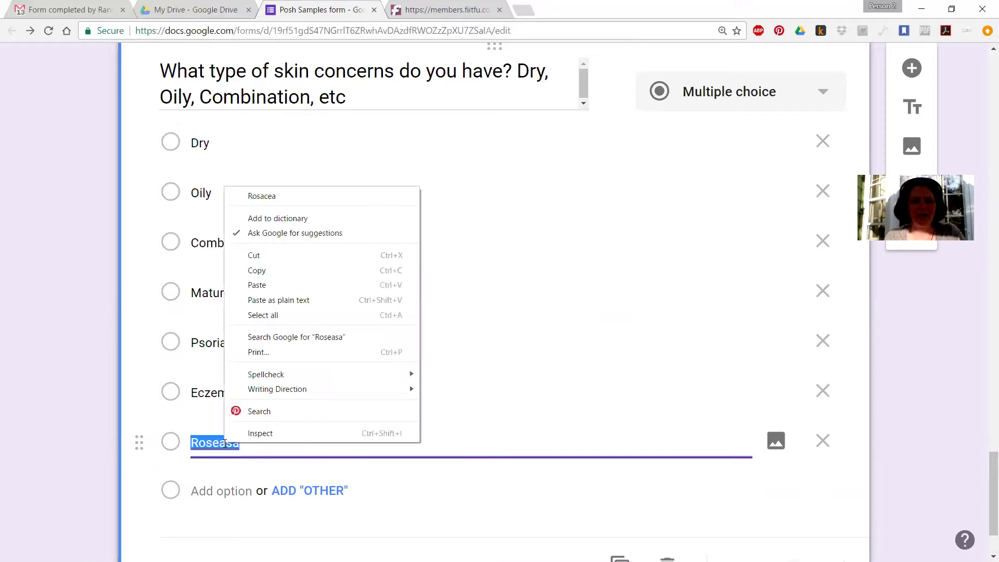
left_click(273, 194)
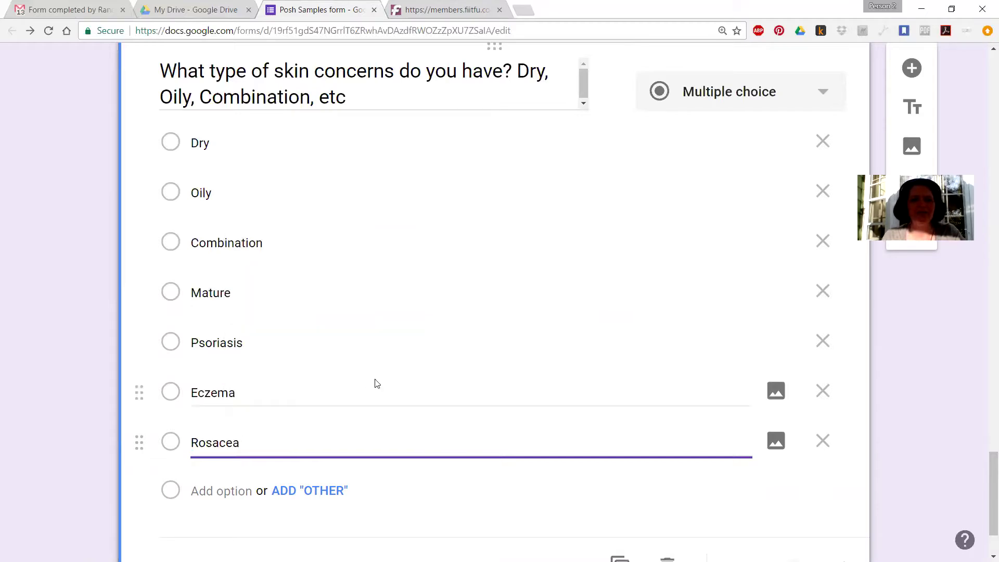
scroll(406, 384, "down", 1)
scroll(467, 351, "up", 2)
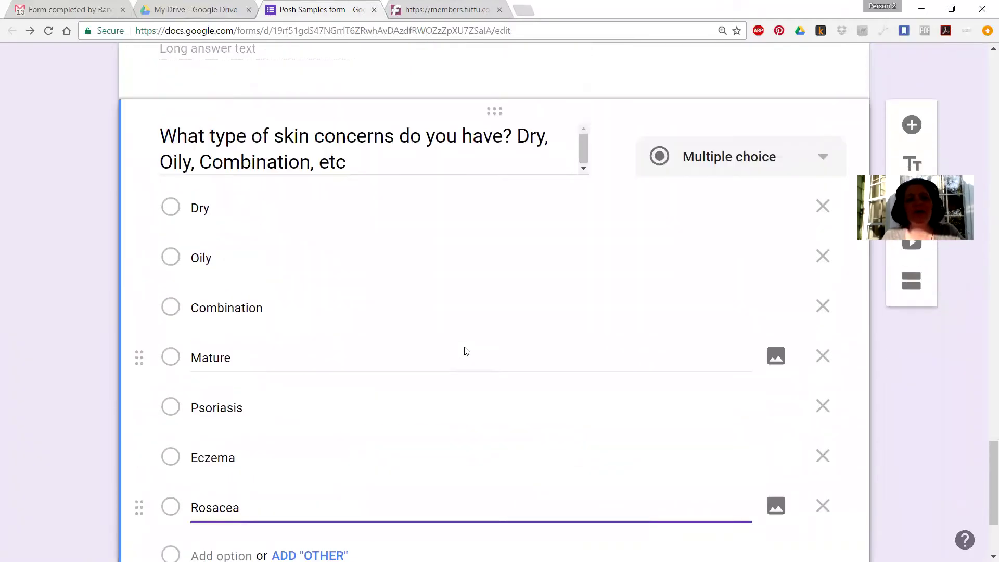
scroll(467, 350, "down", 1)
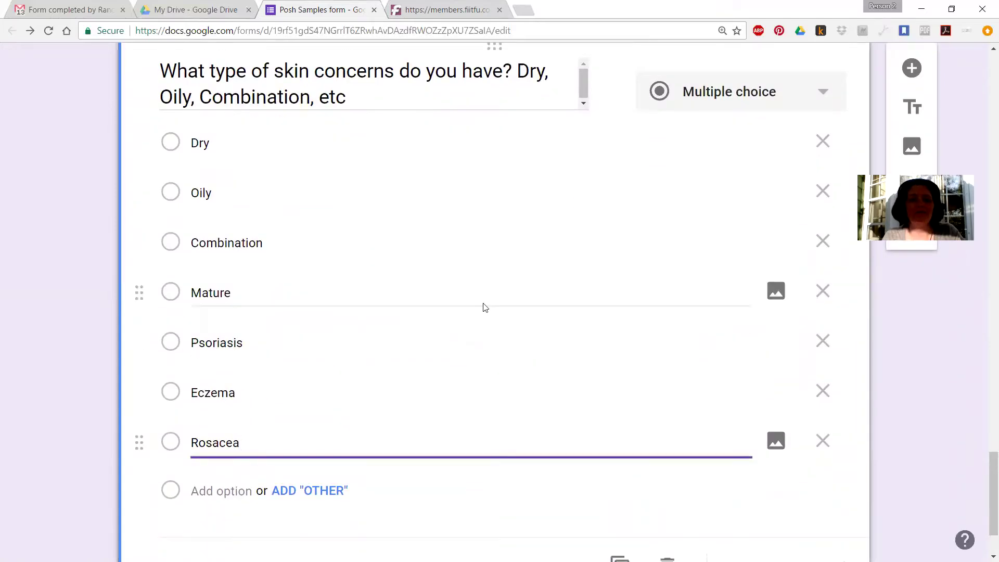
scroll(482, 308, "down", 1)
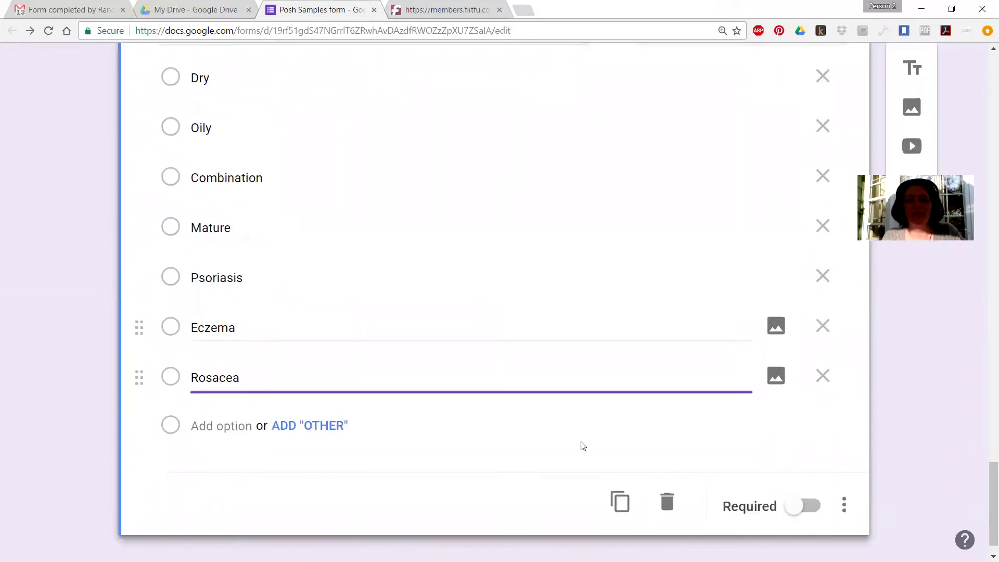
left_click(813, 512)
scroll(677, 391, "down", 1)
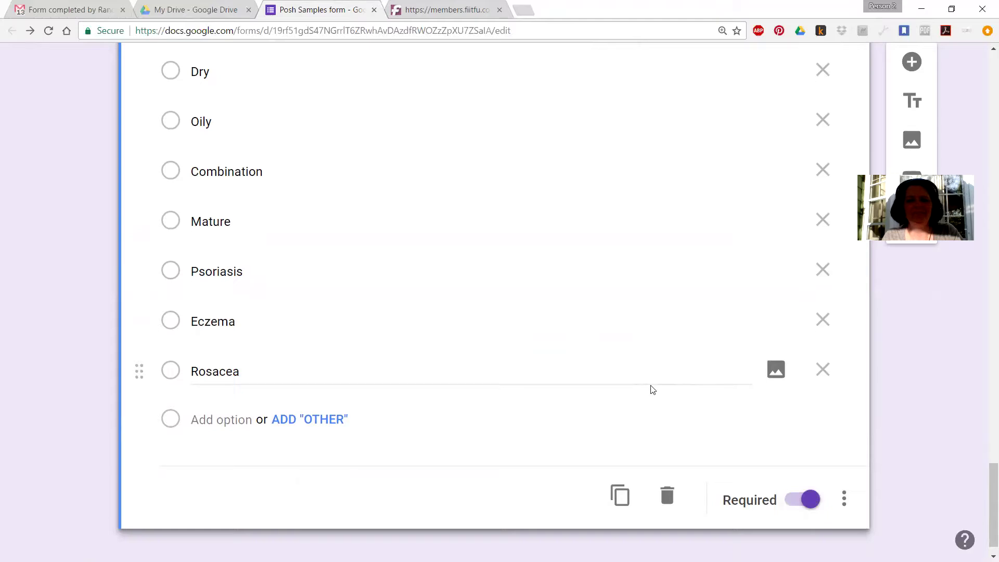
scroll(709, 310, "up", 6)
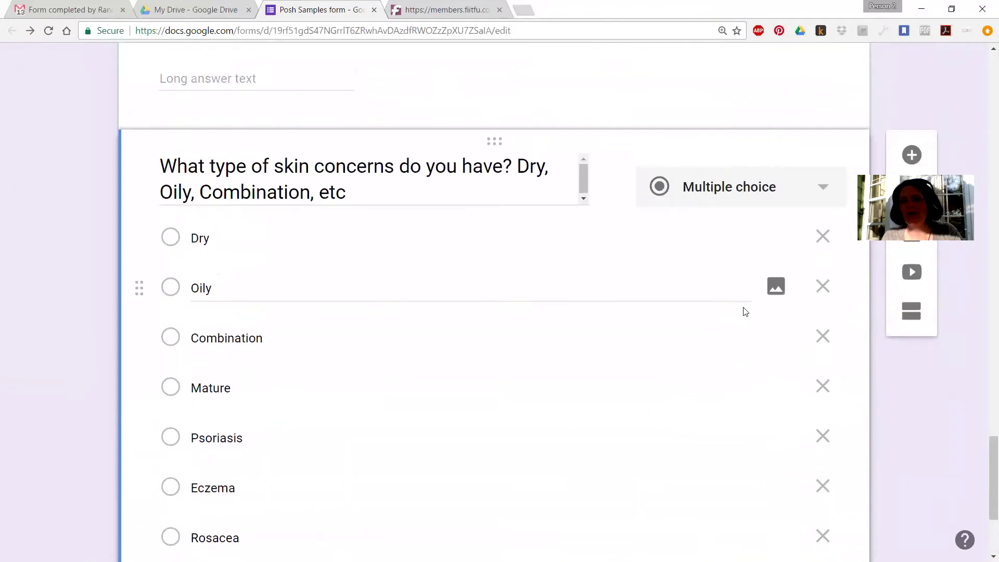
Add a new question and select the product-interest question text on the old form.
left_click(911, 285)
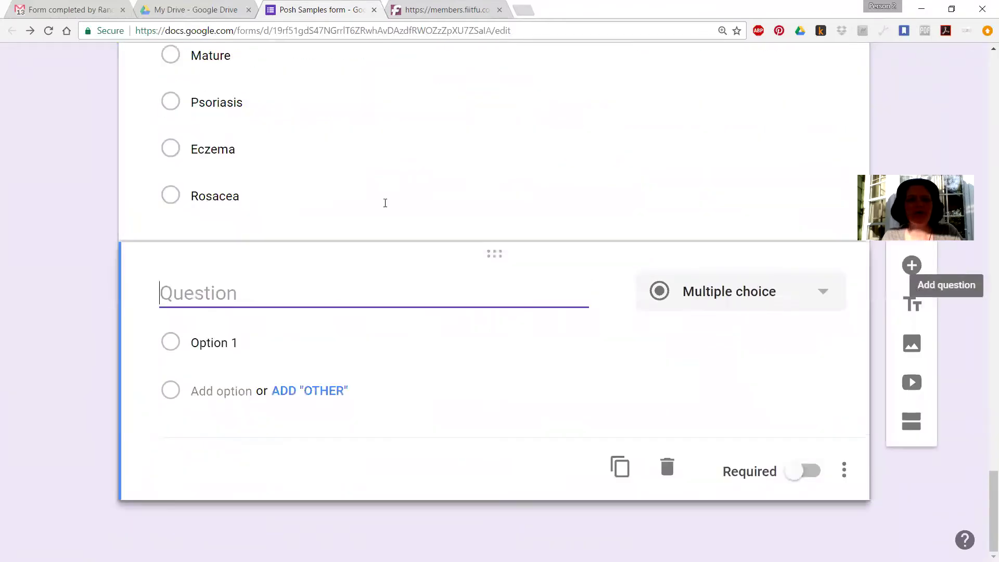
scroll(390, 147, "down", 1)
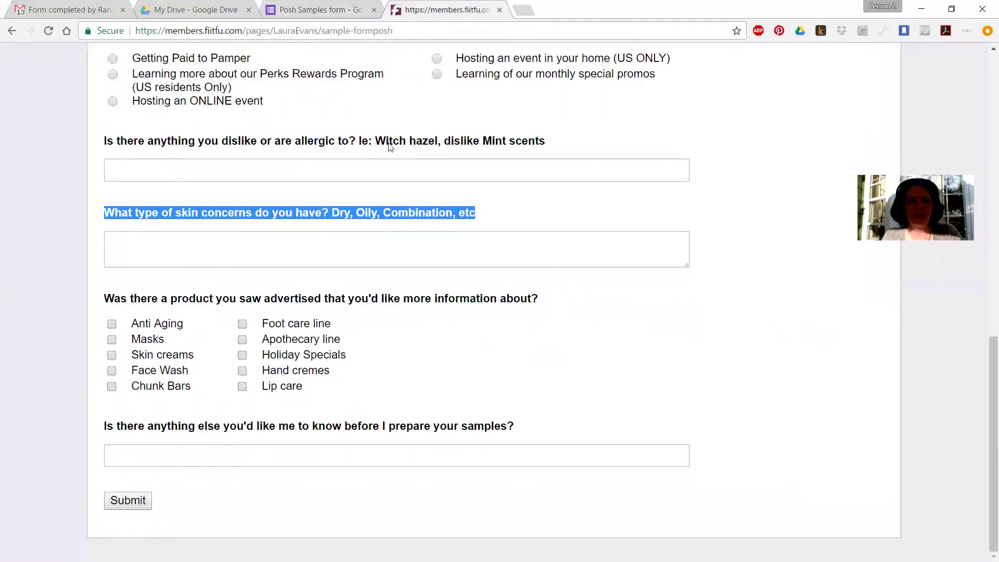
left_click_drag(103, 299, 575, 304)
key("ctrl+c")
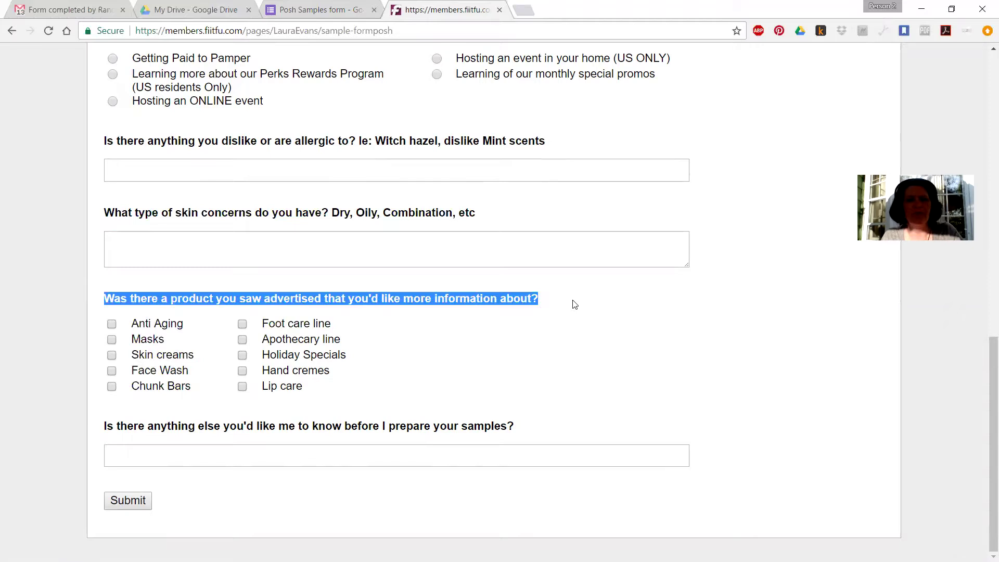
Title the new question 'What are your favorite scents' and set it to Short answer.
left_click(284, 10)
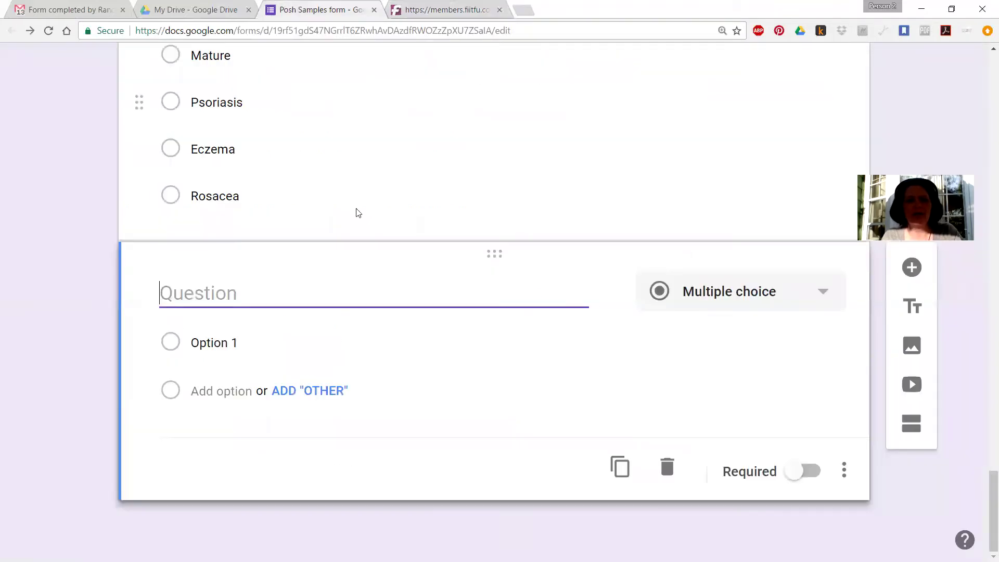
type("What")
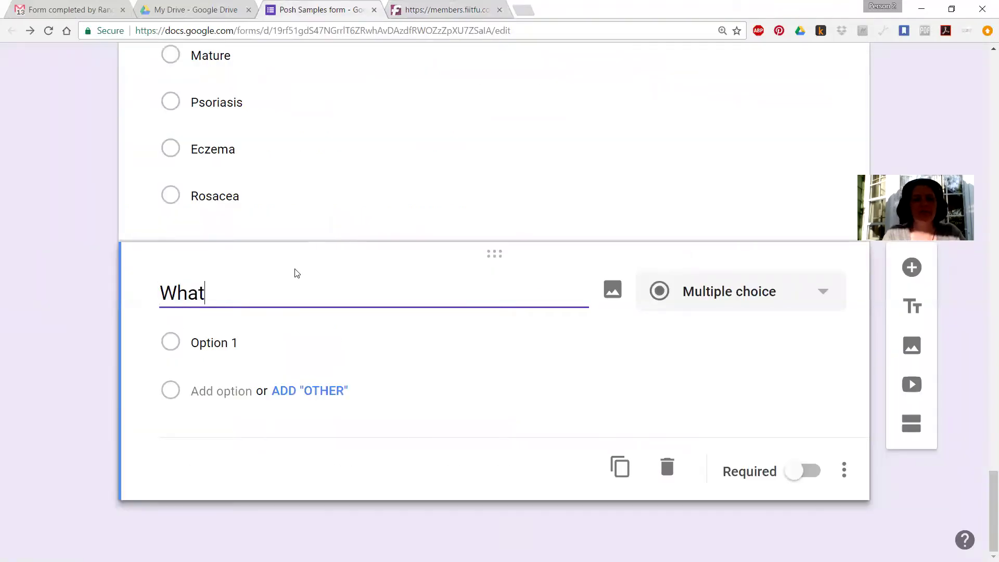
type(" are your favo")
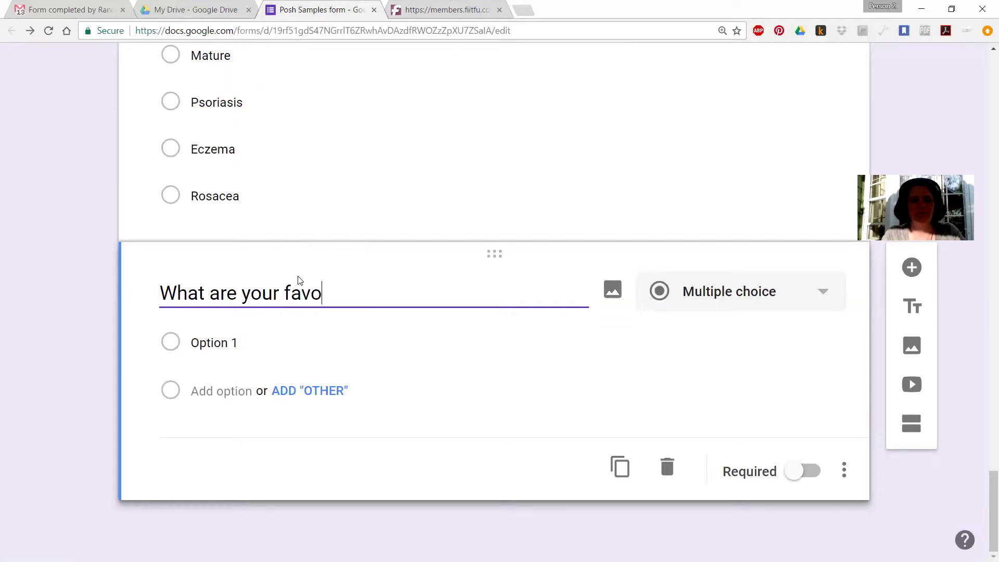
type("rite scents?")
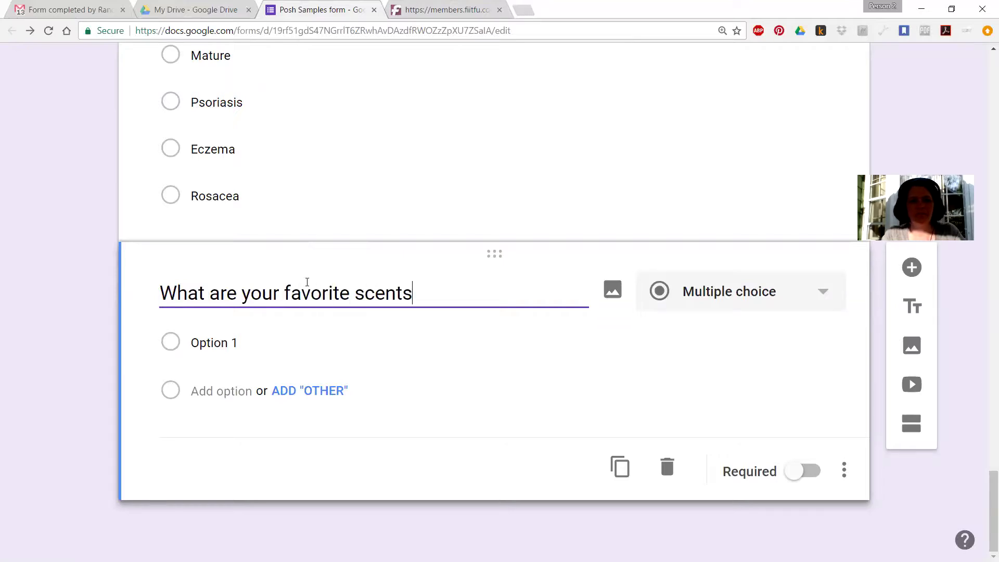
left_click(676, 290)
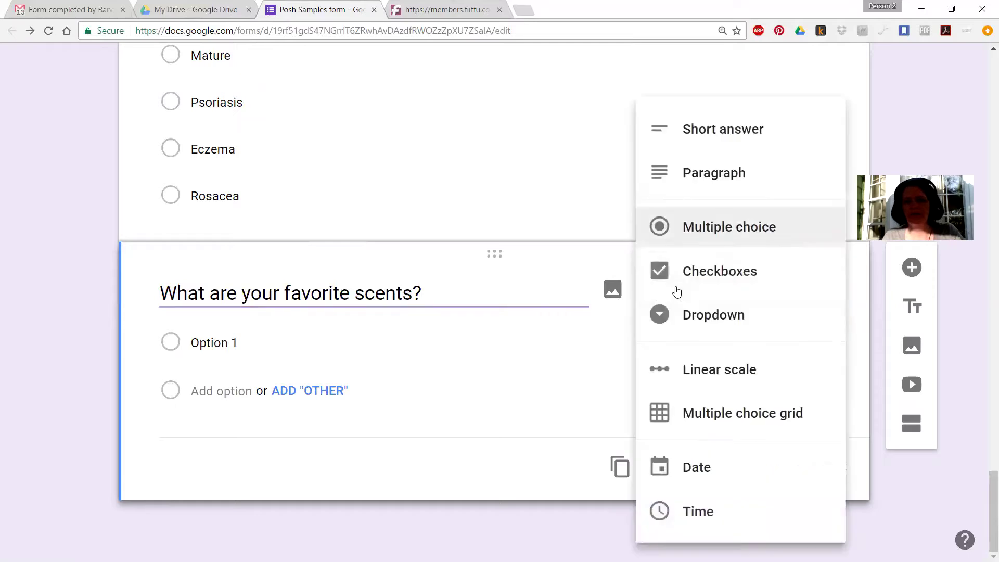
left_click(685, 149)
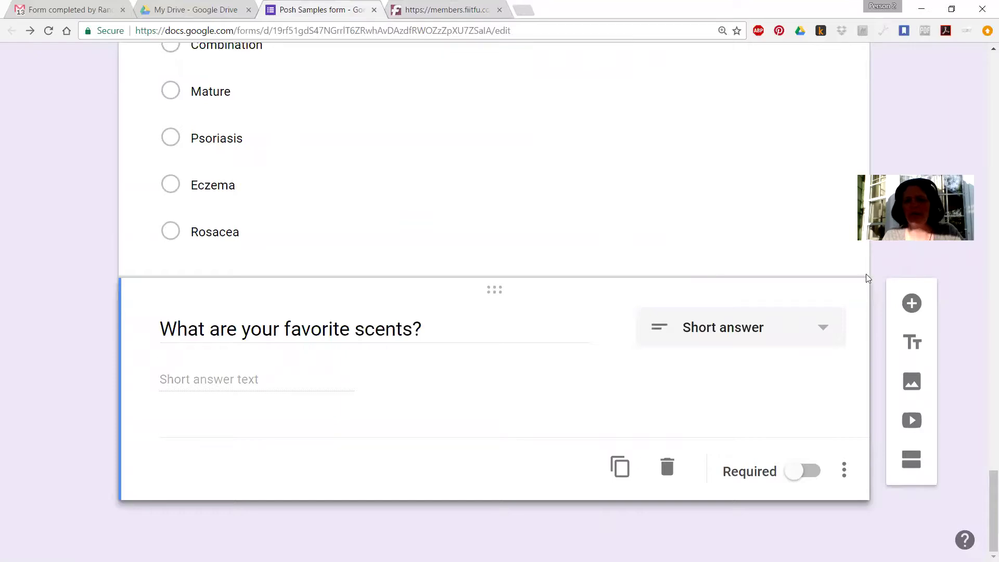
left_click(905, 303)
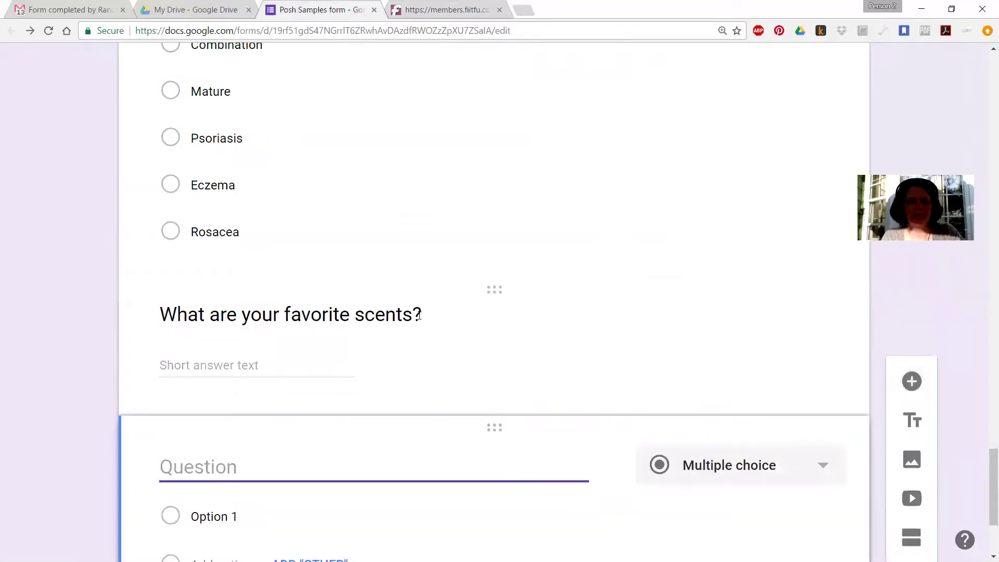
Paste the product question as the title and its ten product names as answer options.
key("ctrl+v")
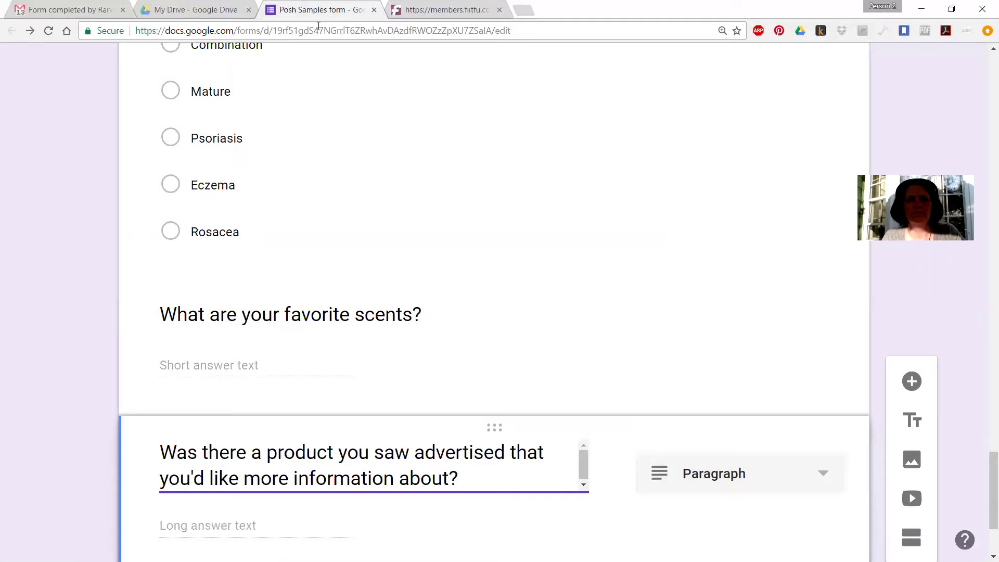
left_click(424, 11)
left_click_drag(106, 324, 363, 389)
key("ctrl+c")
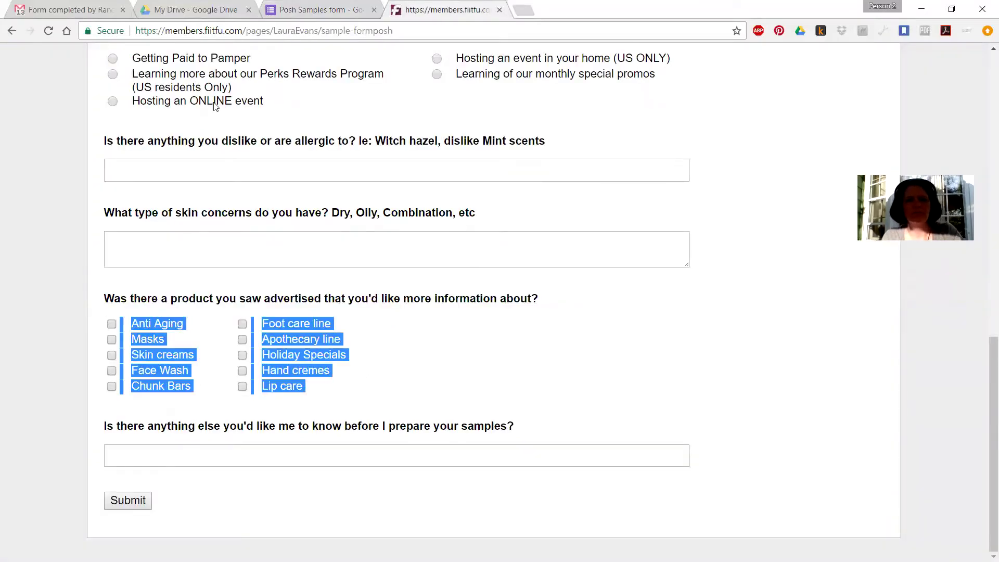
left_click(289, 12)
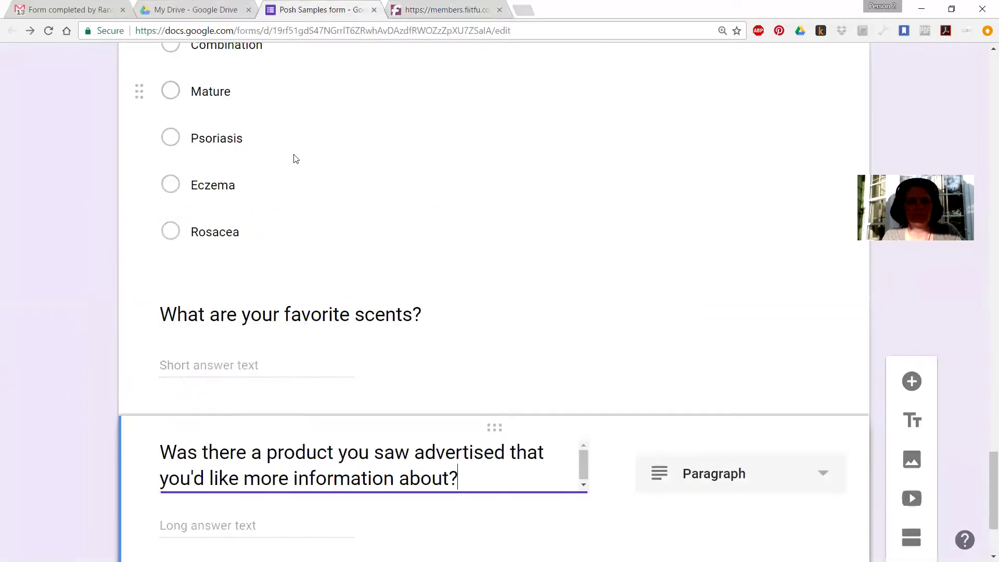
scroll(600, 364, "down", 3)
left_click(692, 340)
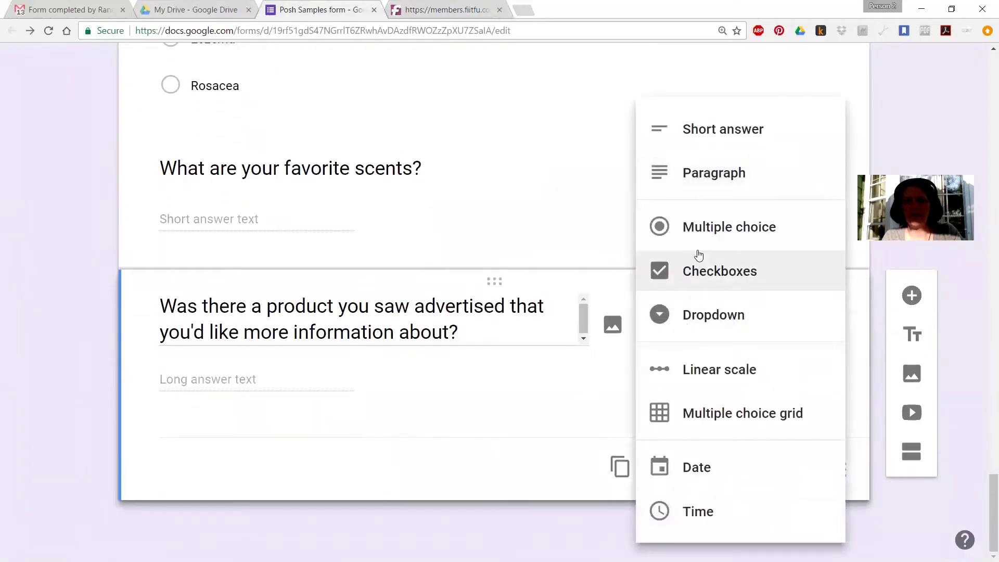
left_click(699, 229)
left_click(257, 375)
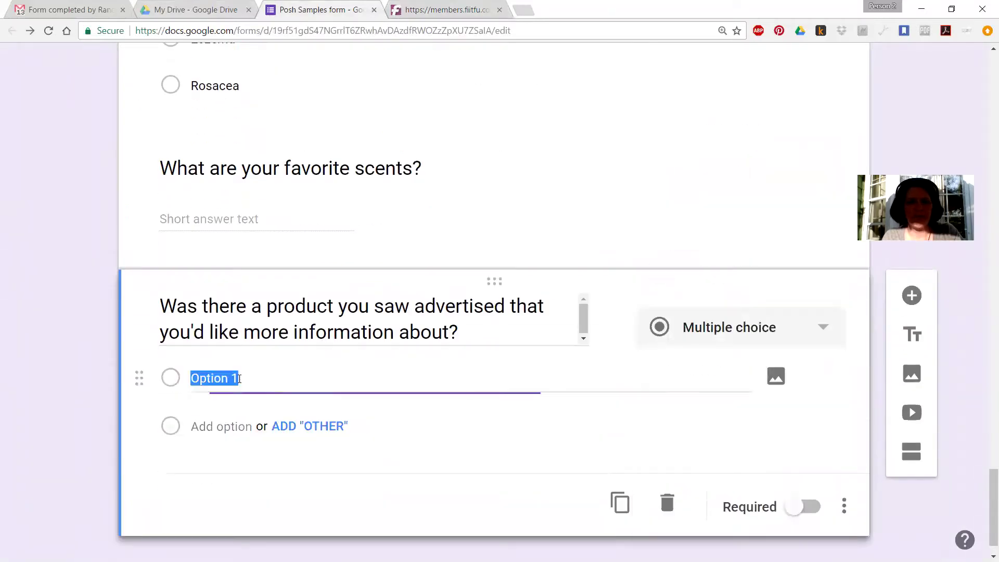
key("ctrl+v")
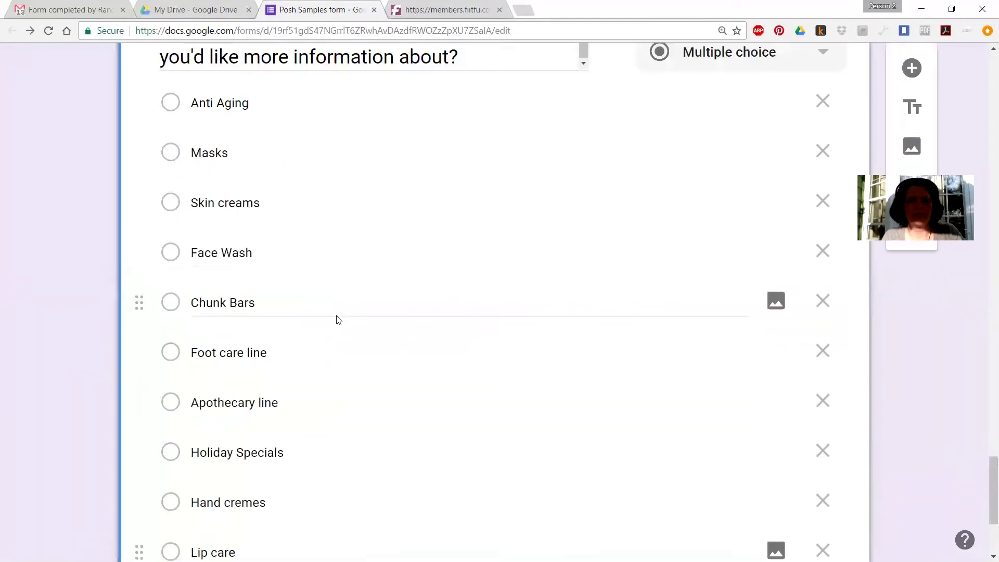
Change the product question to Checkboxes and review its options, Anti Aging through Lip care.
scroll(425, 311, "down", 2)
scroll(425, 311, "down", 1)
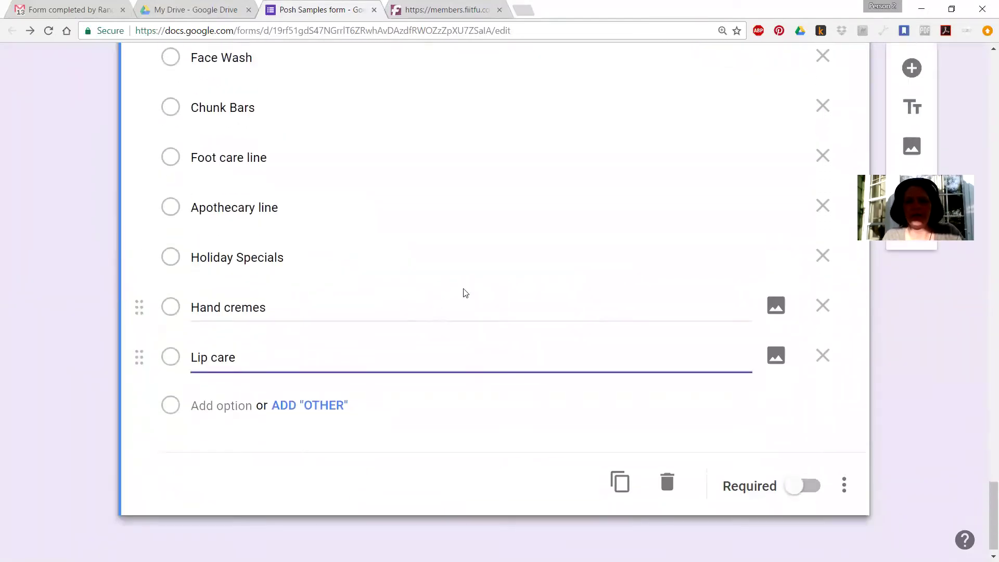
scroll(749, 385, "up", 7)
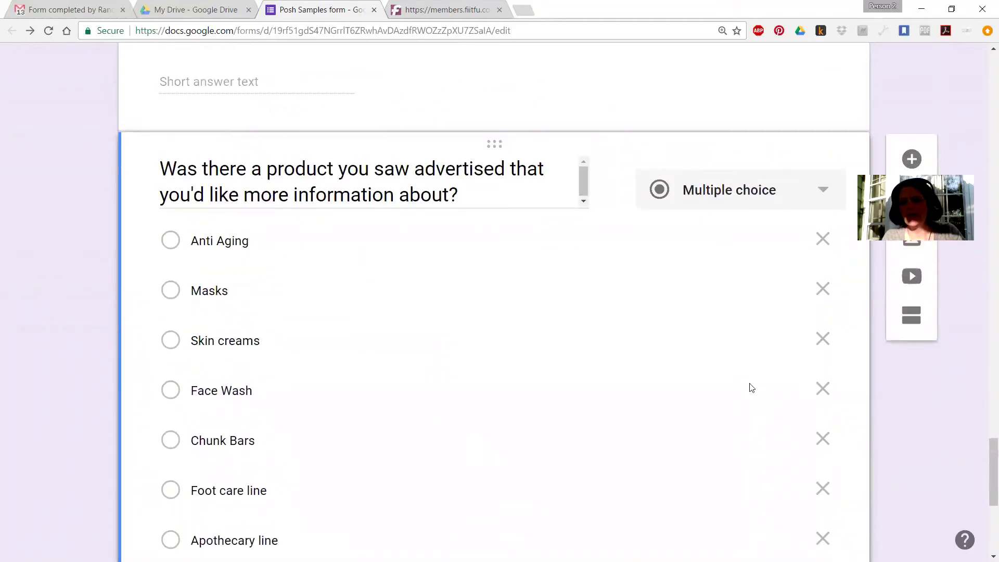
left_click(724, 312)
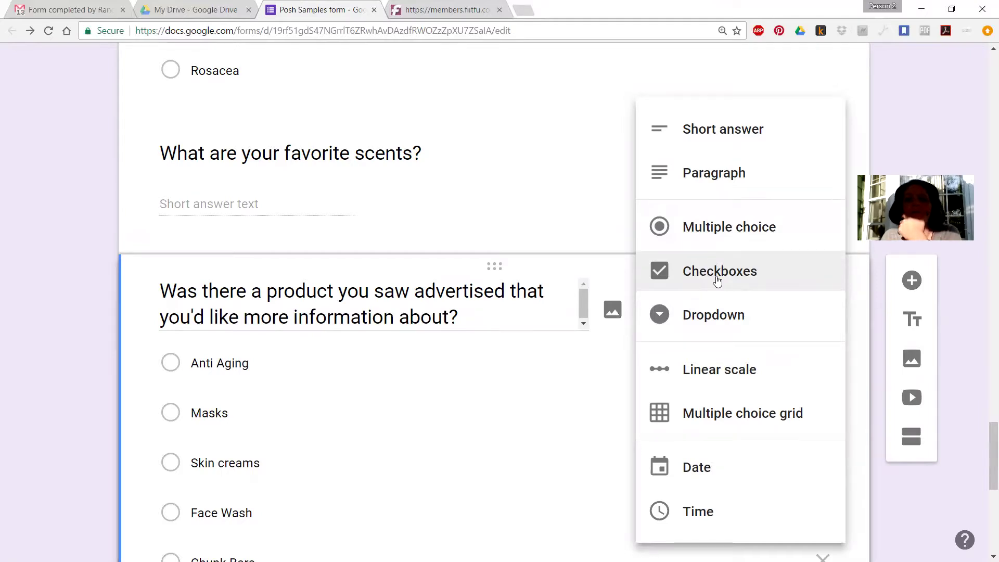
left_click(718, 279)
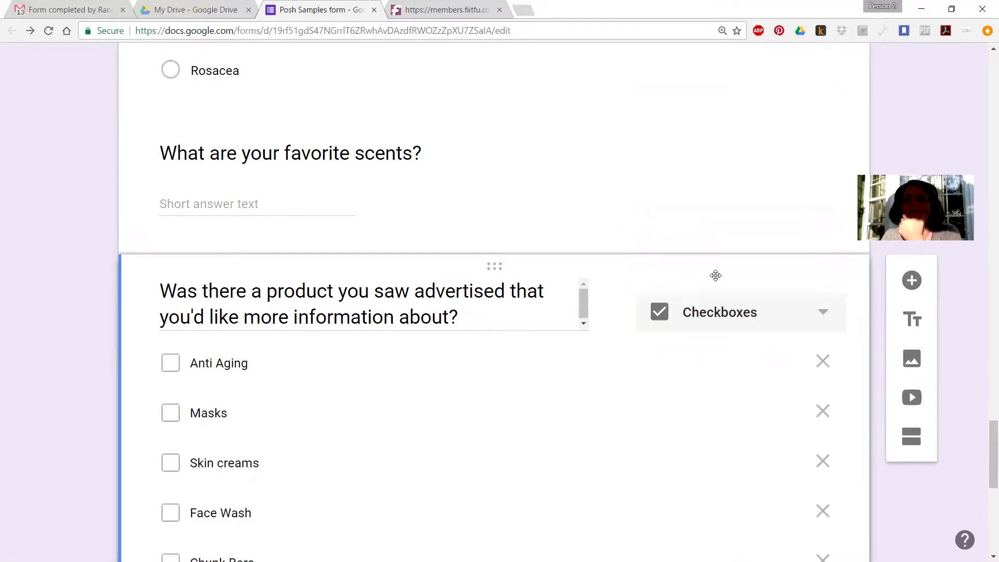
scroll(552, 275, "down", 2)
scroll(571, 292, "up", 2)
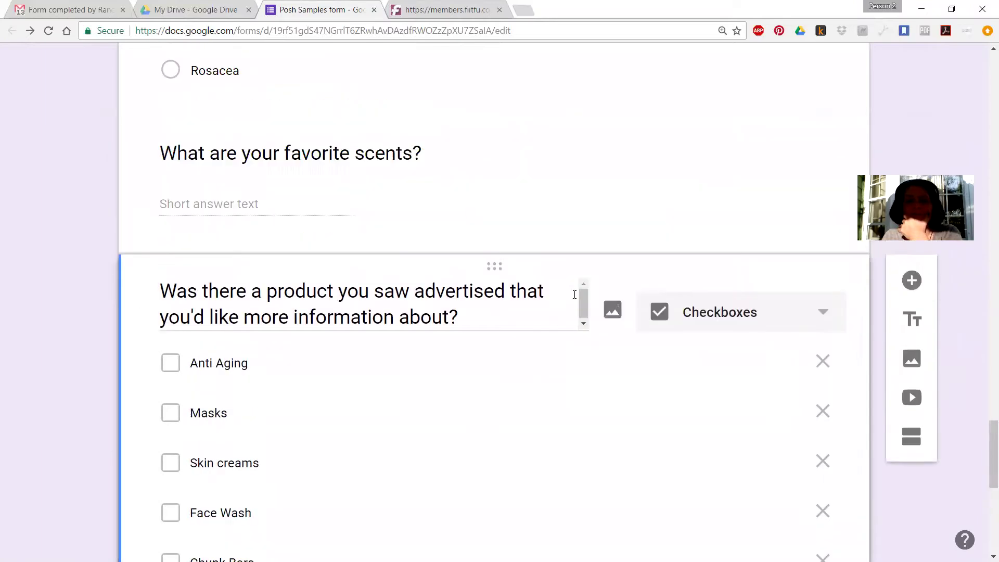
scroll(575, 295, "down", 9)
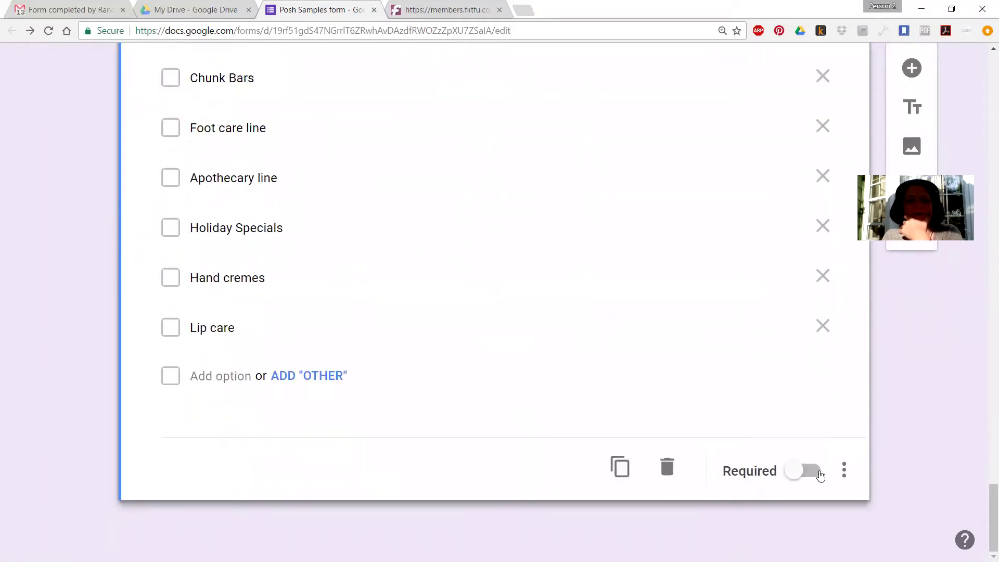
scroll(562, 358, "up", 8)
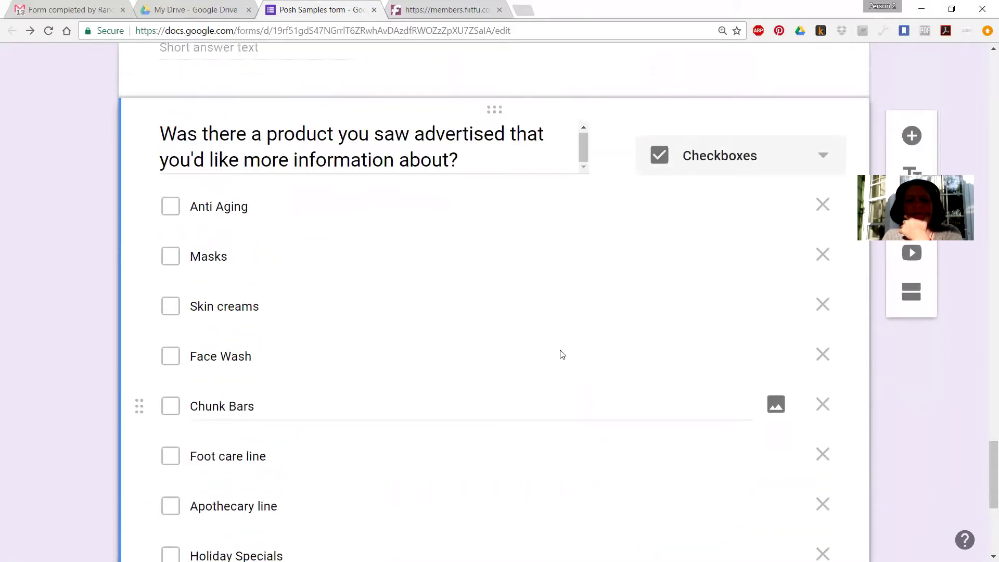
scroll(559, 362, "down", 8)
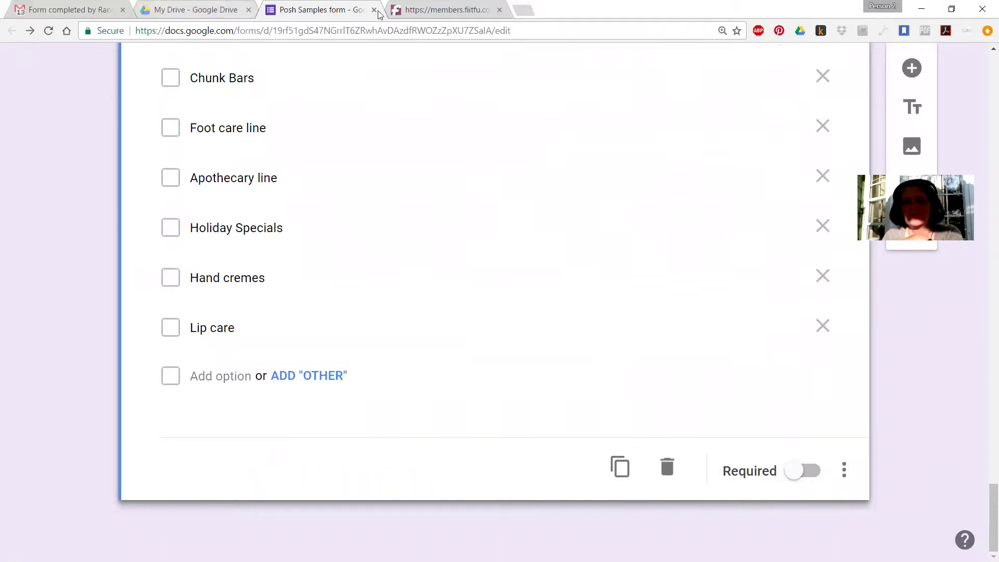
Copy the old form's final question and paste it into a new question after the product checkboxes.
left_click(428, 10)
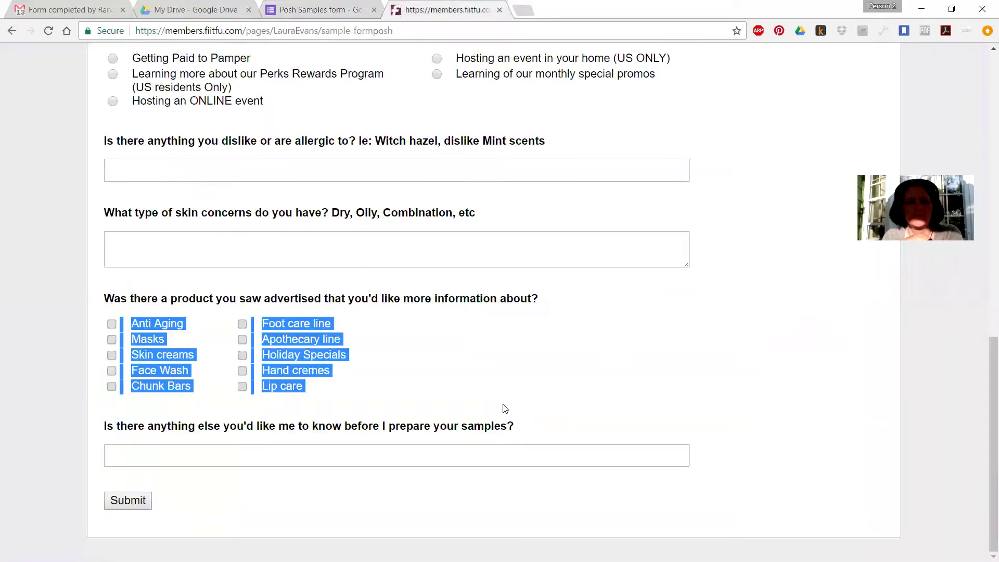
left_click_drag(530, 436, 106, 431)
key("ctrl+c")
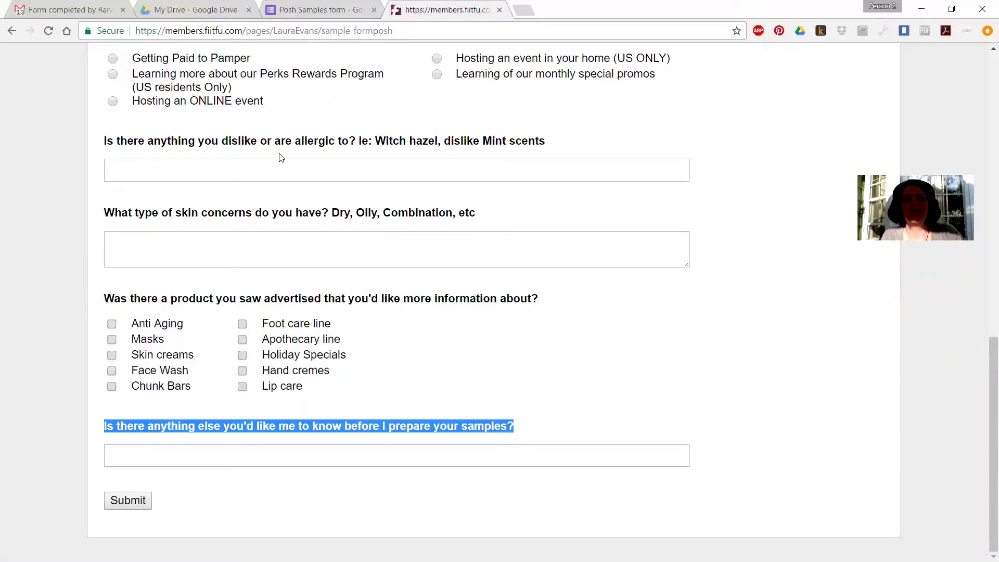
left_click(304, 13)
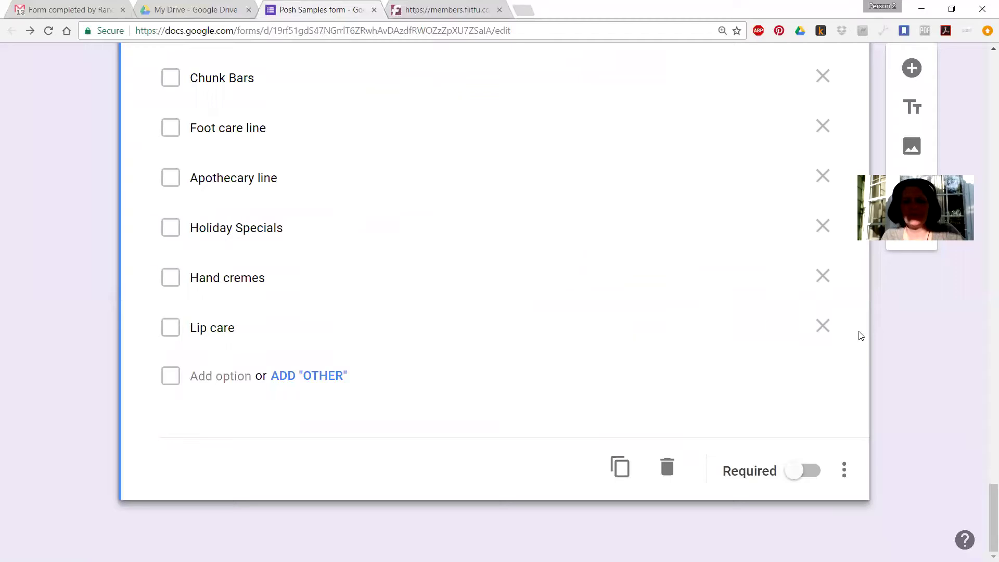
scroll(882, 306, "up", 4)
scroll(881, 306, "up", 1)
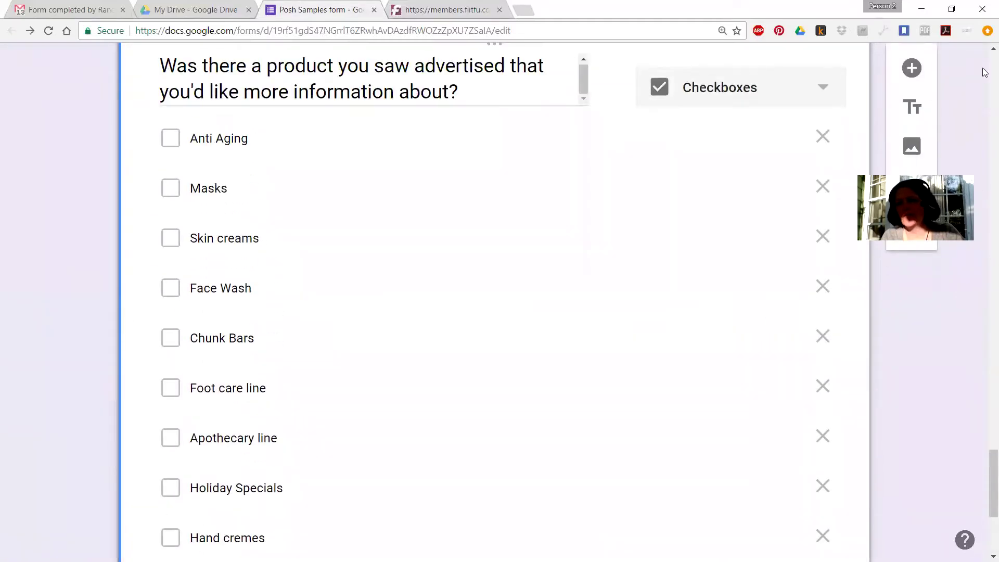
left_click(912, 68)
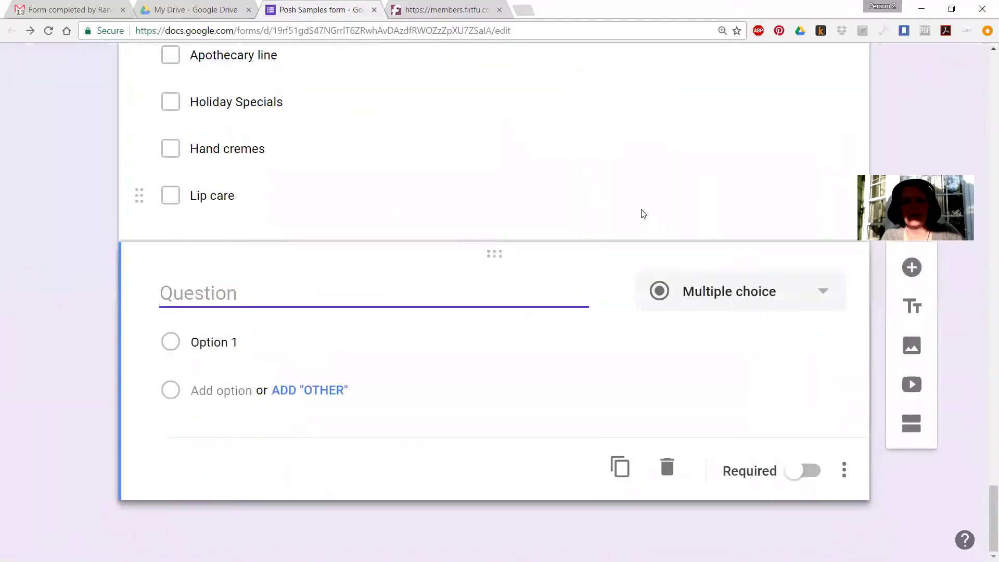
key("ctrl+v")
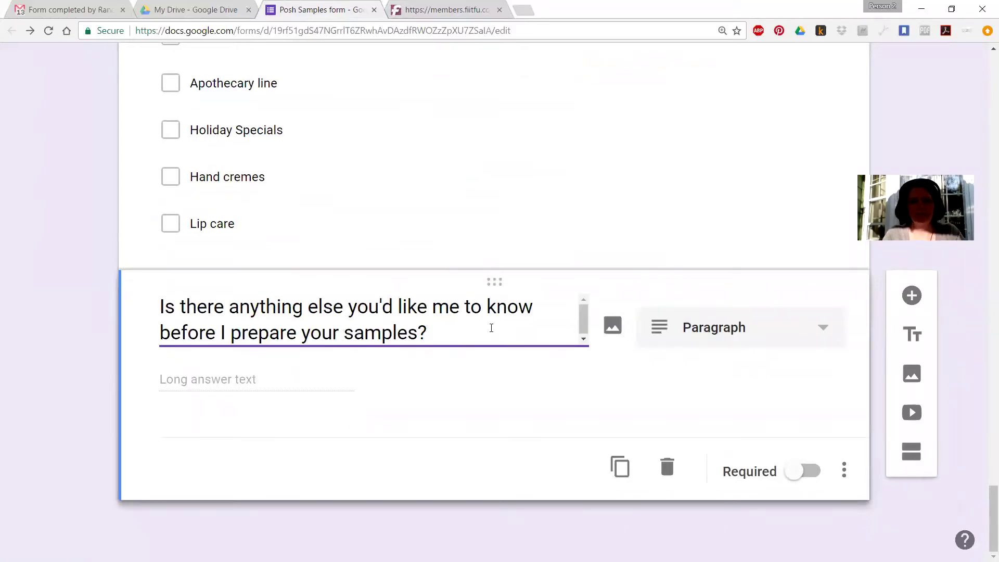
Append the examples '(Ie Bumps on arms, stretch marks, dark sopts on face)' to the question.
type("(Ie")
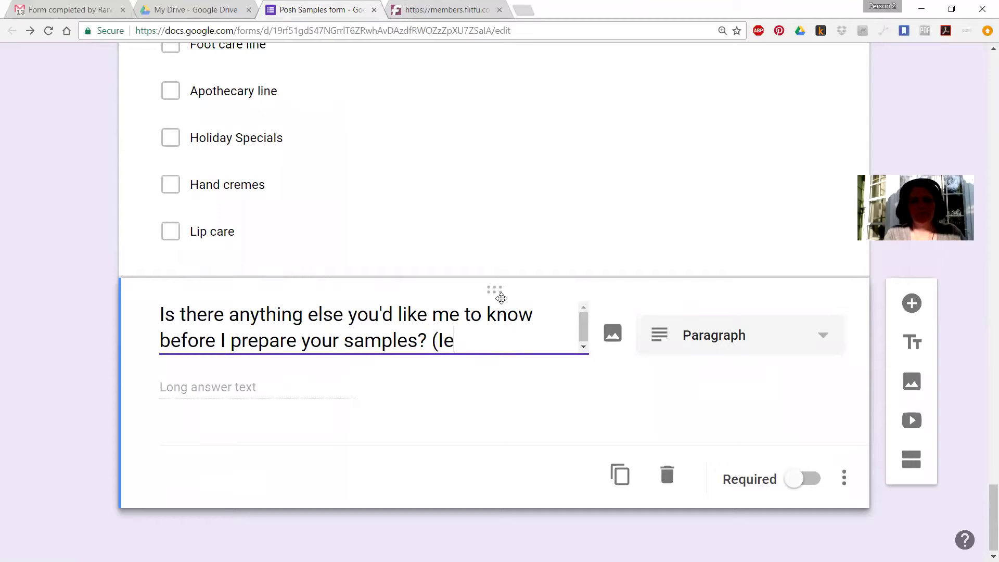
type(" Bumps on ")
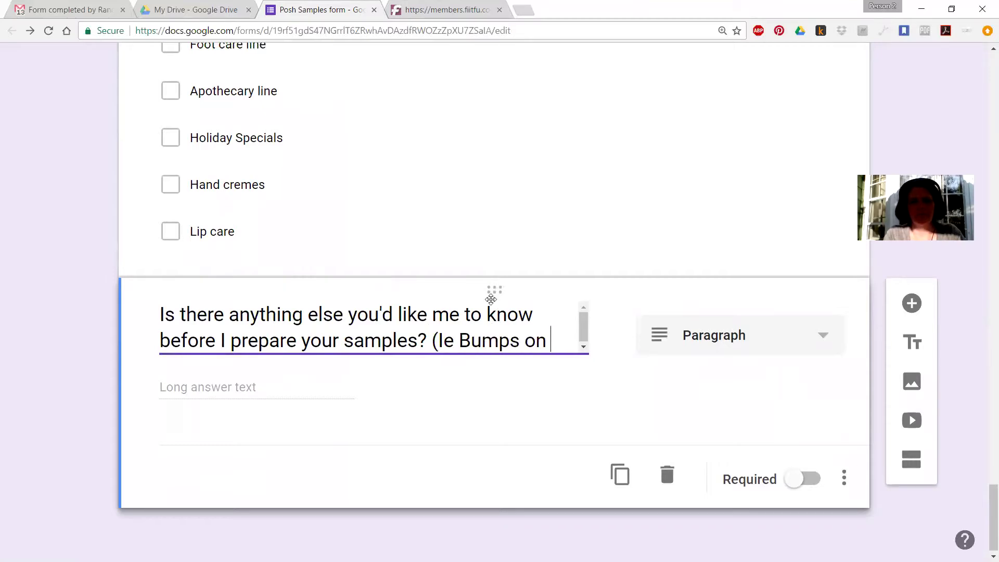
type("arma,")
key("BackSpace")
key("BackSpace")
type("s, stretch")
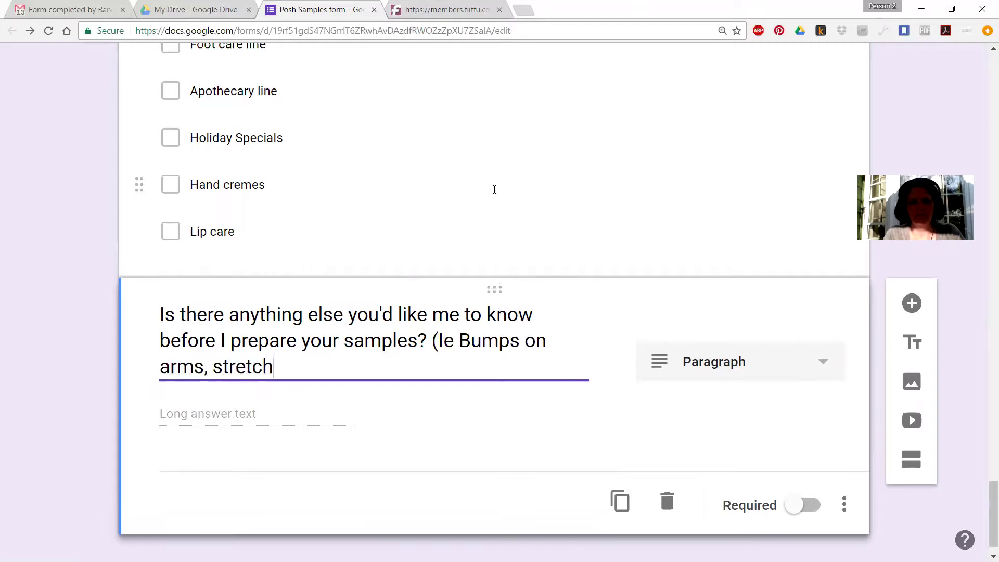
type(" marks, da")
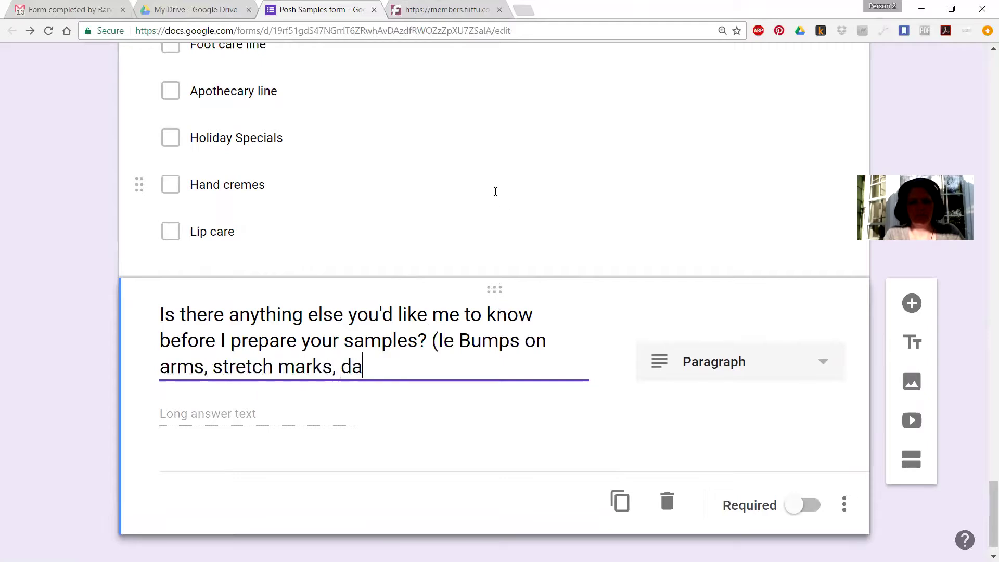
type("rk sopts on fa")
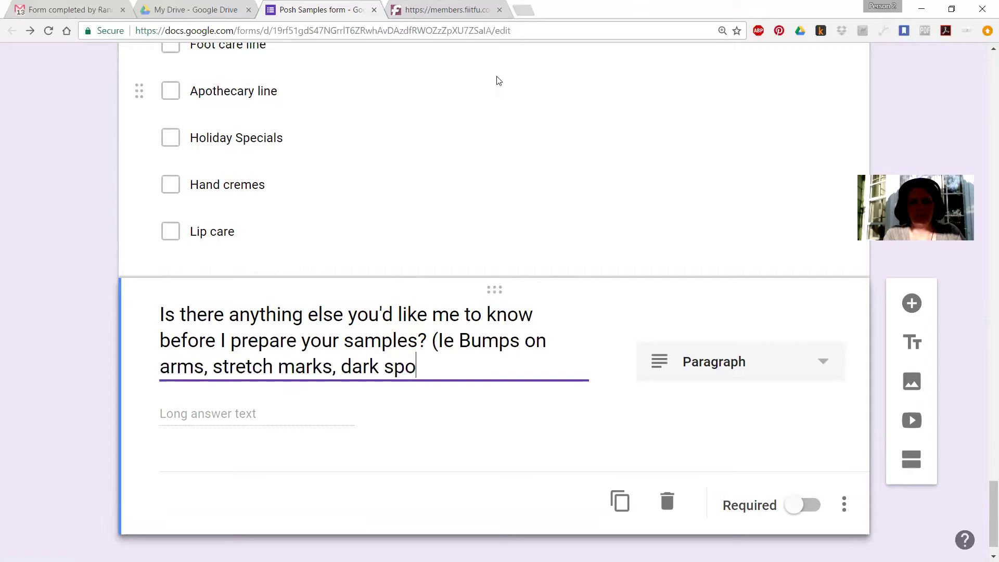
type("ce)")
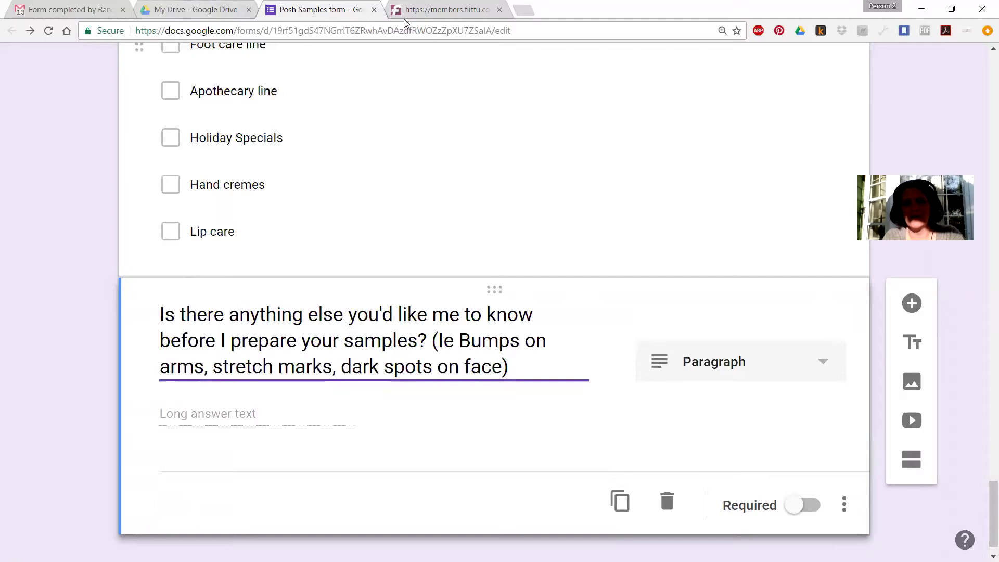
left_click(428, 10)
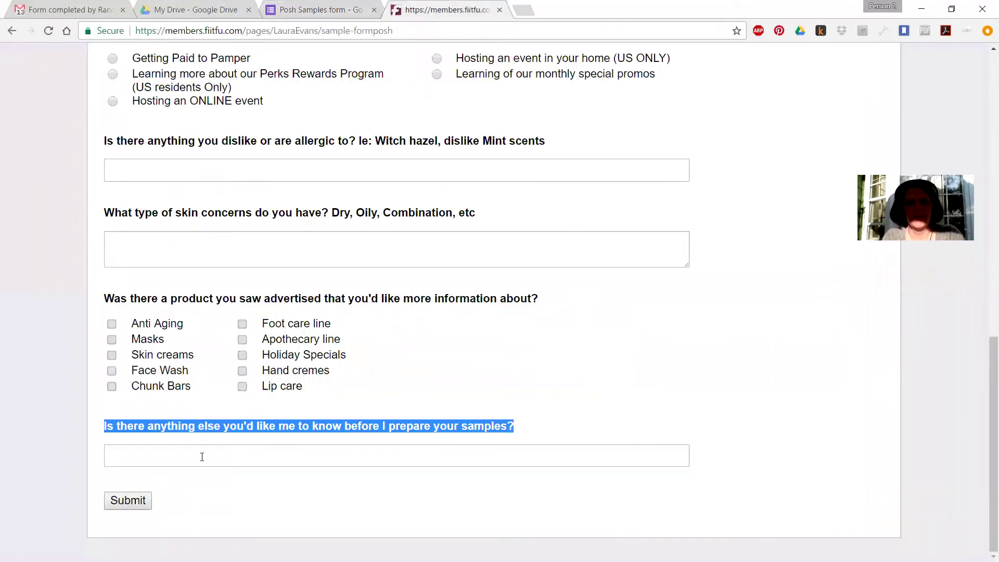
left_click(322, 10)
scroll(572, 308, "up", 3)
scroll(573, 308, "down", 4)
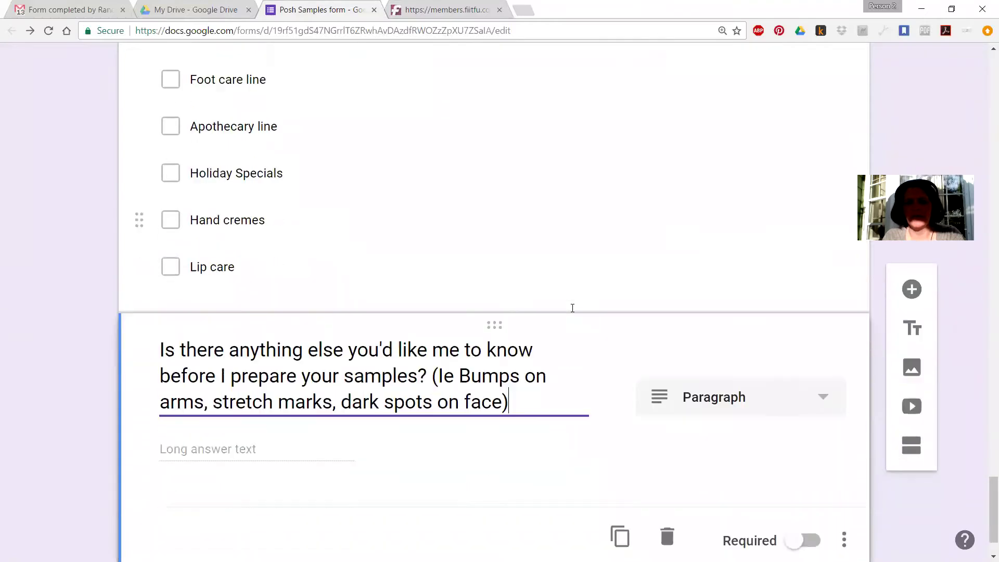
scroll(578, 315, "up", 10)
scroll(577, 315, "up", 15)
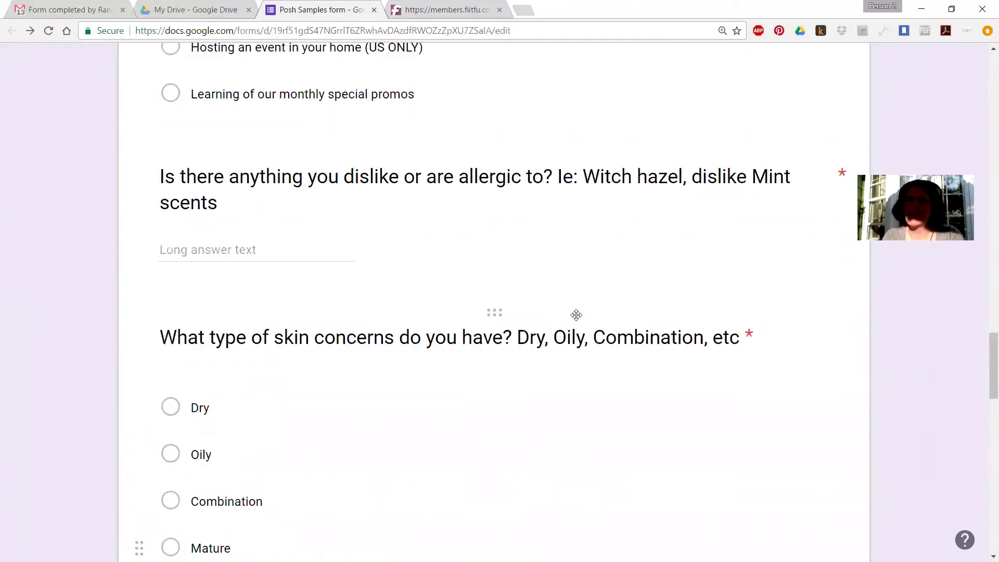
scroll(578, 319, "up", 15)
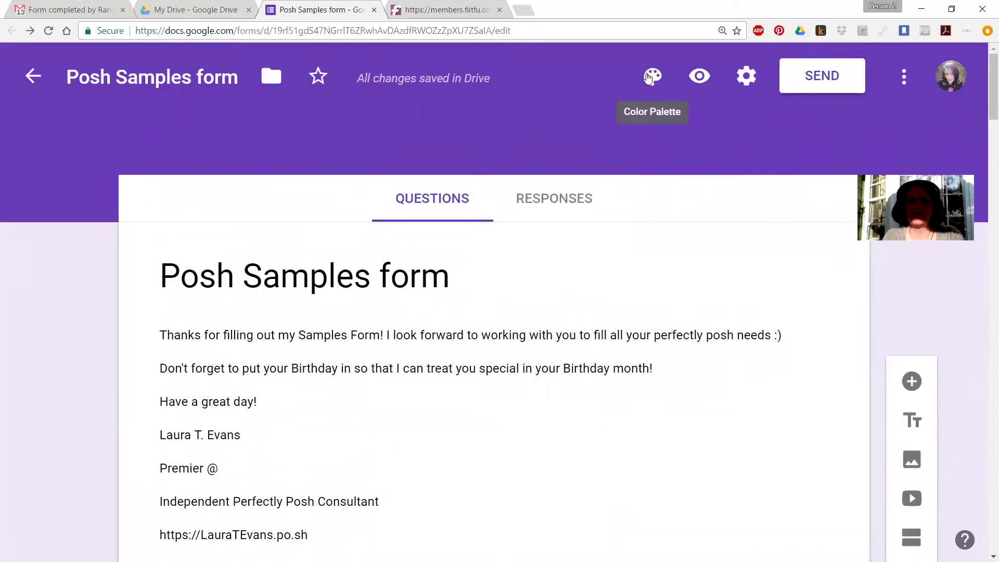
Switch the form's theme colour to pink and preview the form.
left_click(649, 79)
left_click(727, 152)
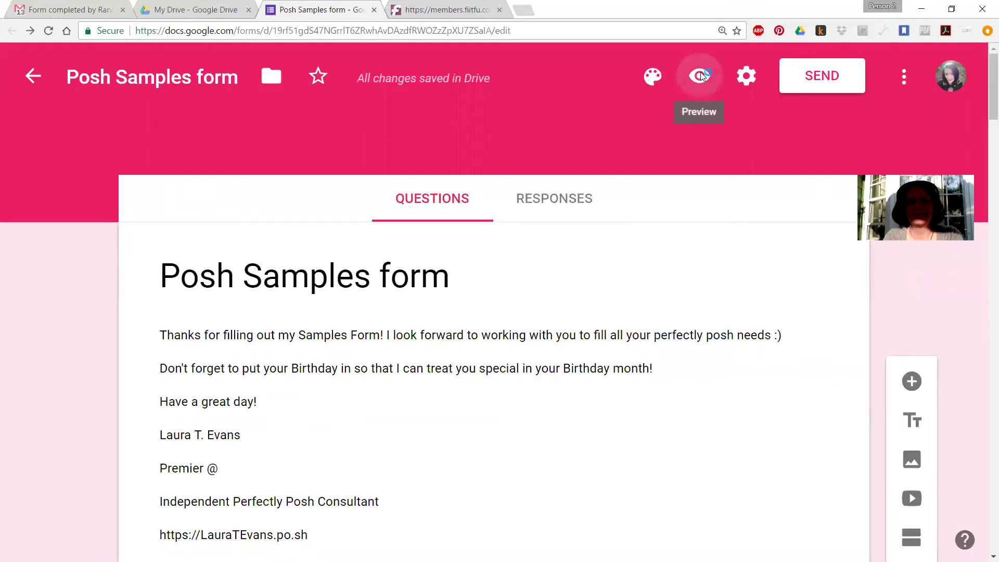
left_click(703, 76)
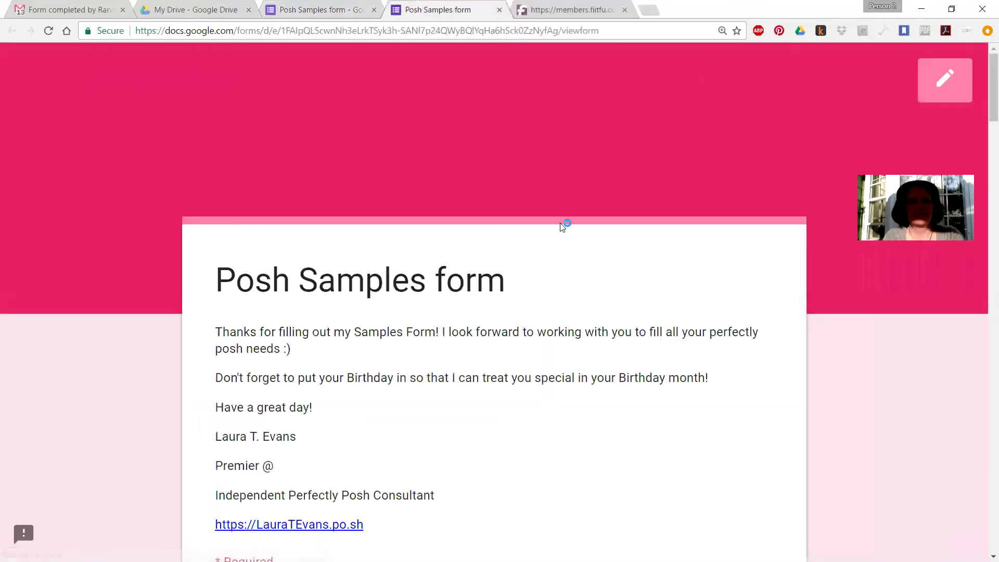
In the preview, try several skin-concern answers and settle on Psoriasis.
scroll(571, 230, "down", 3)
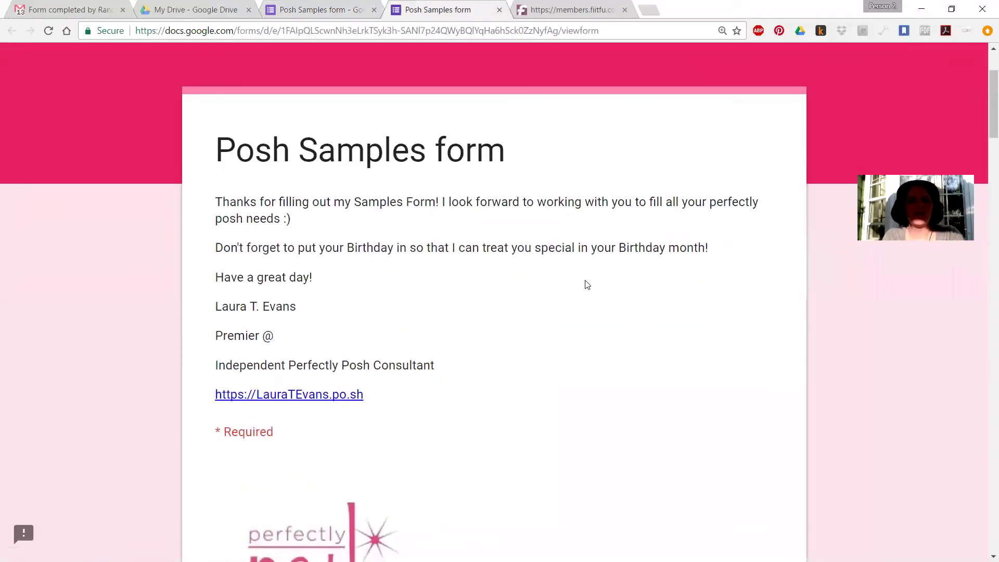
scroll(587, 286, "down", 2)
scroll(587, 287, "down", 4)
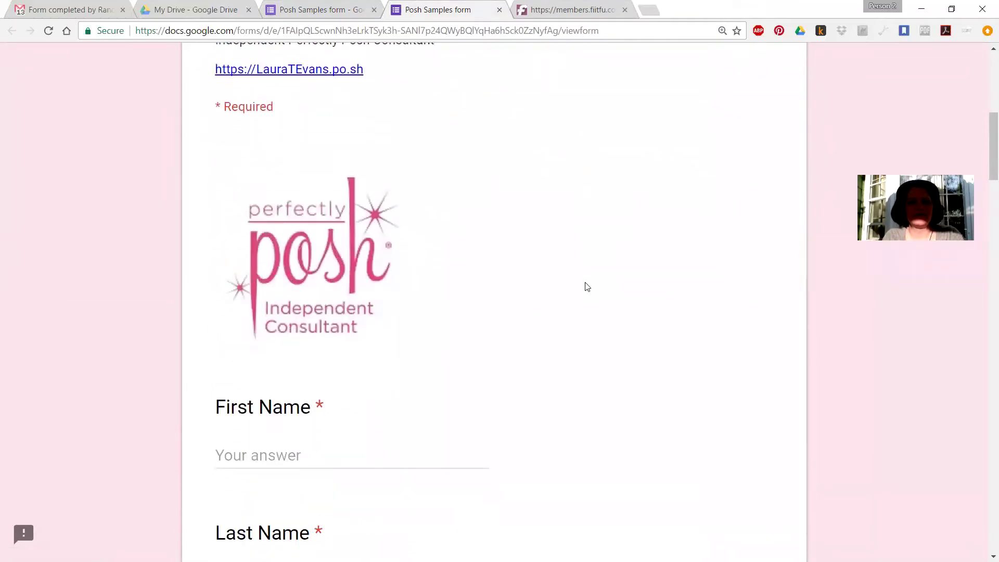
scroll(587, 286, "up", 5)
scroll(587, 286, "up", 1)
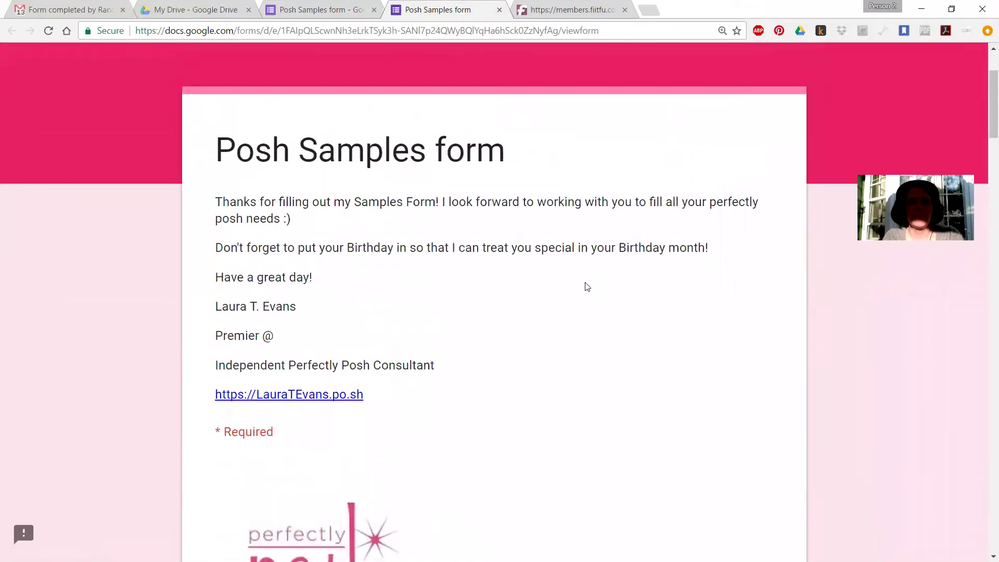
scroll(587, 286, "down", 5)
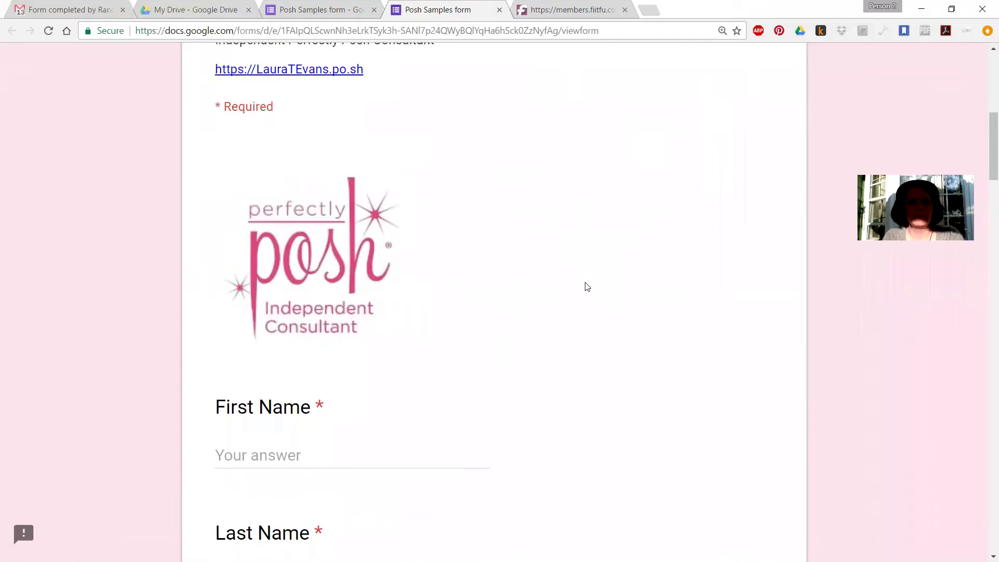
scroll(570, 192, "down", 5)
scroll(571, 204, "down", 14)
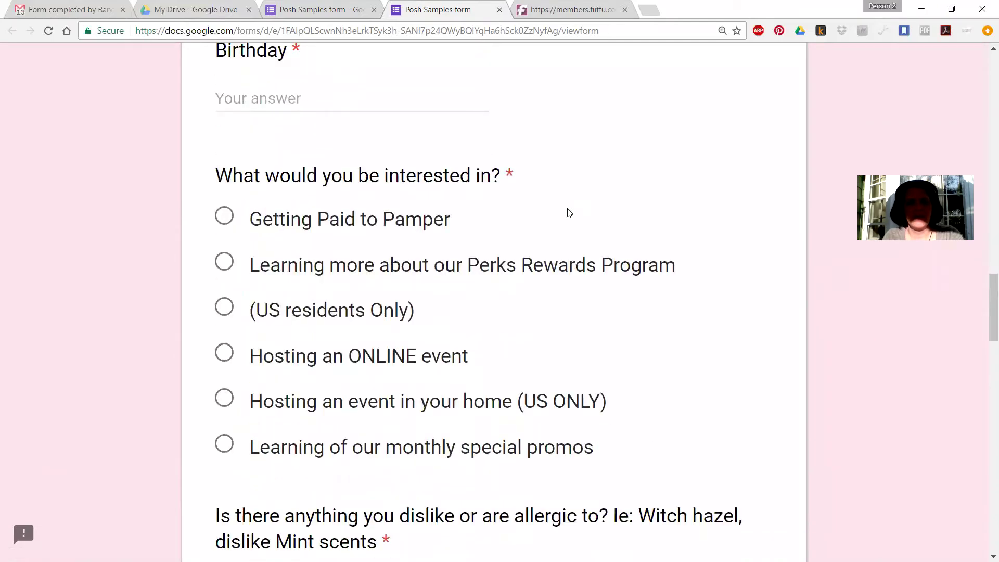
scroll(562, 216, "down", 2)
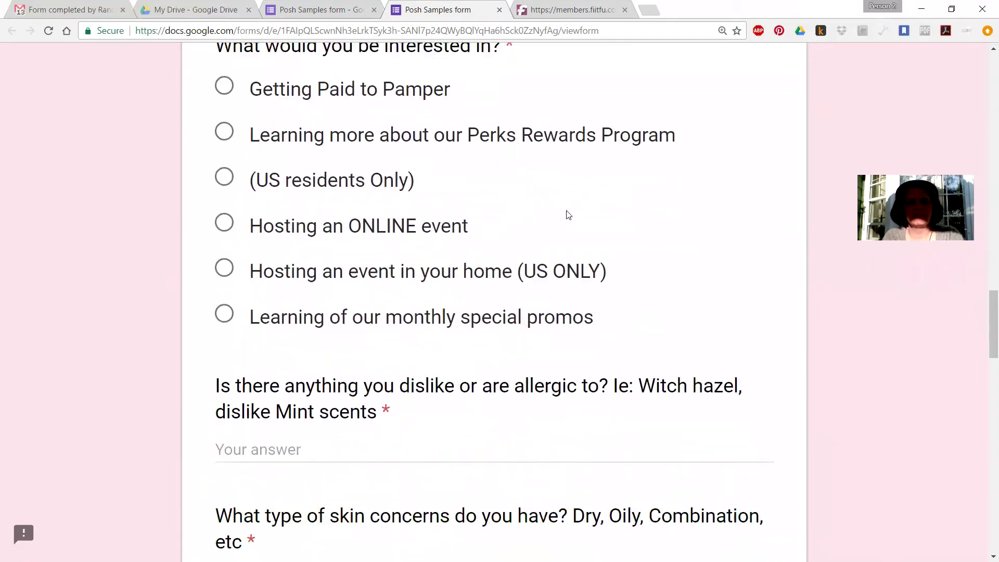
scroll(569, 215, "down", 1)
scroll(572, 211, "down", 1)
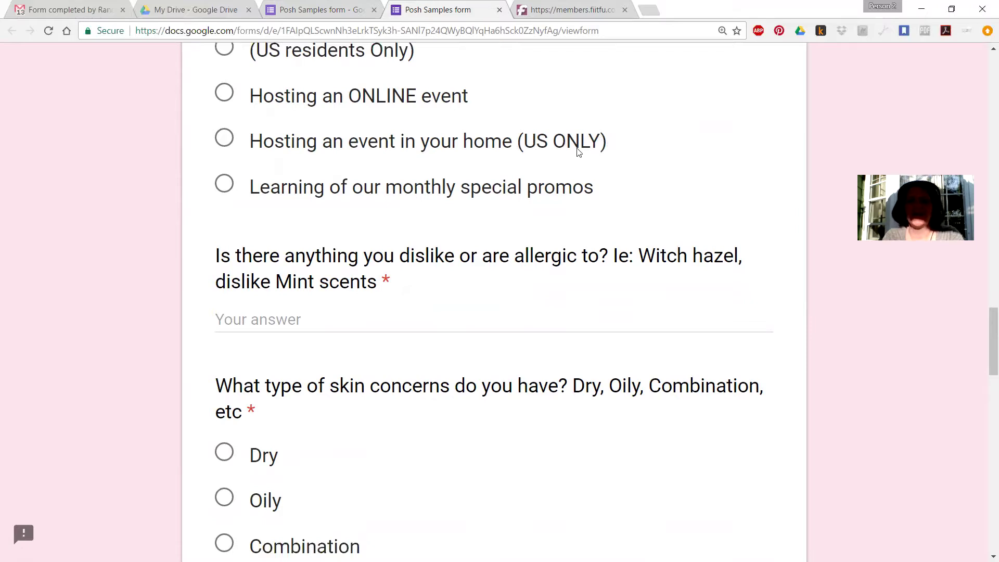
scroll(578, 148, "down", 1)
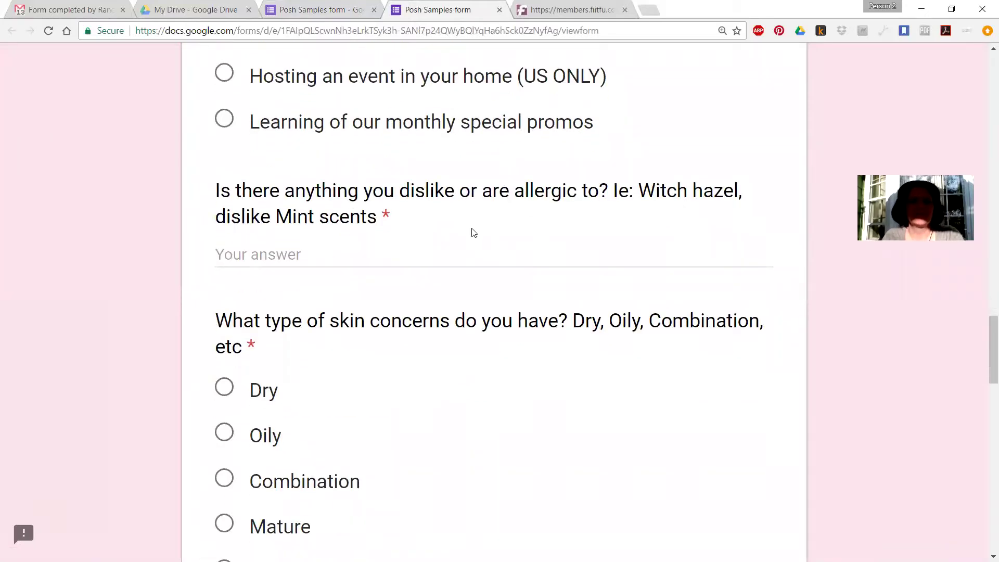
scroll(502, 230, "down", 4)
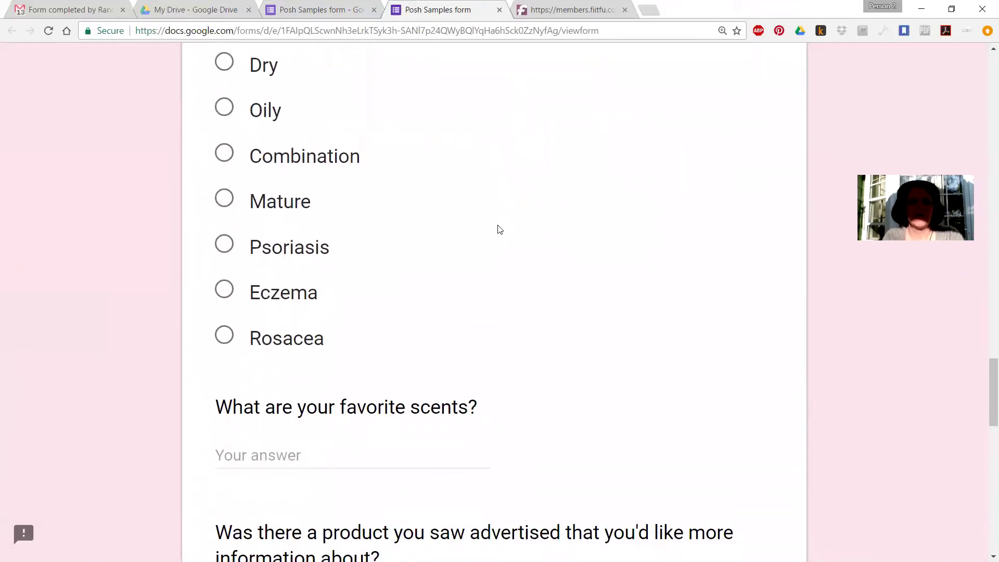
scroll(431, 218, "up", 1)
left_click(224, 195)
left_click(225, 237)
left_click(224, 284)
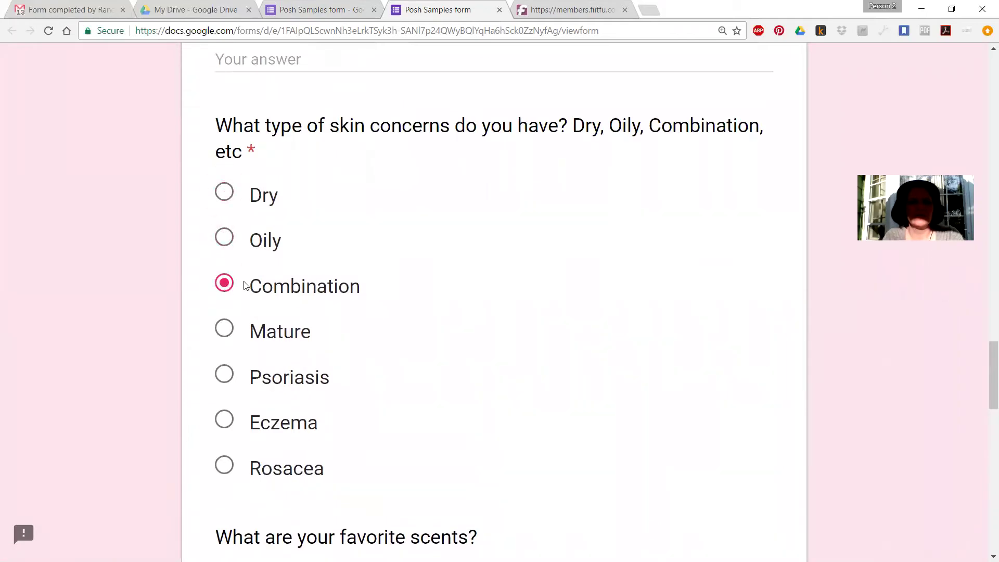
left_click(225, 331)
left_click(223, 374)
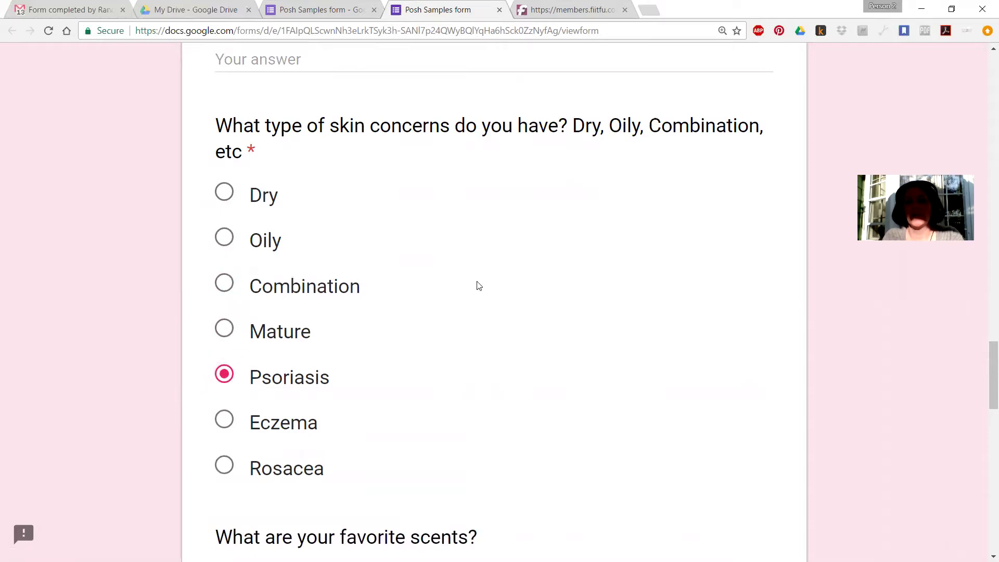
Scroll back to the top and close the preview tab.
scroll(533, 167, "up", 20)
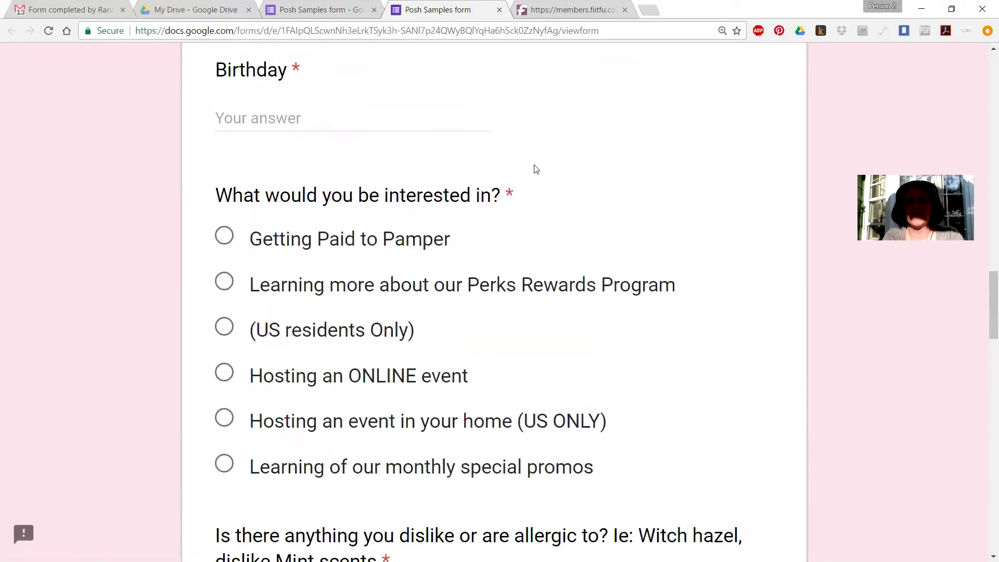
scroll(544, 165, "up", 8)
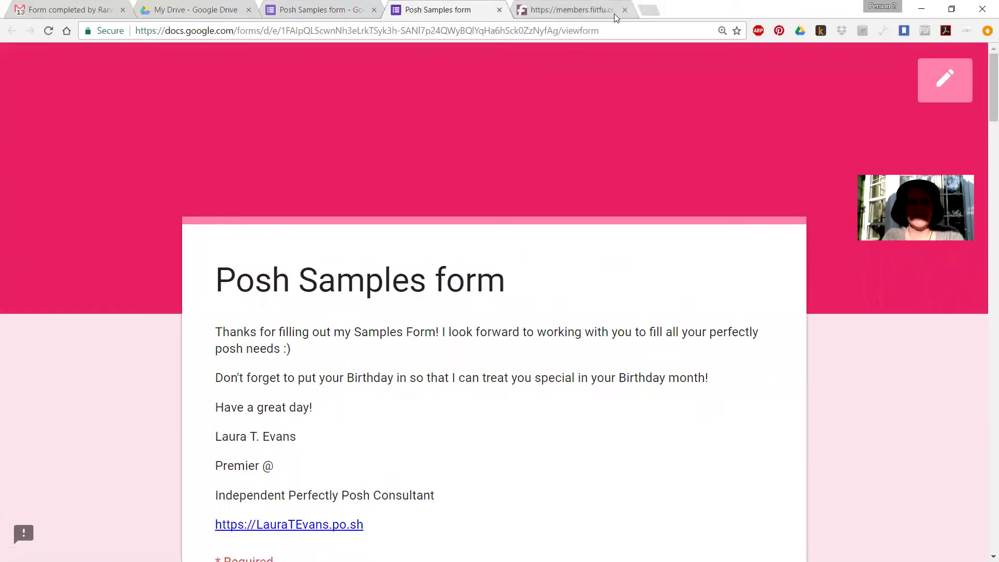
left_click(499, 9)
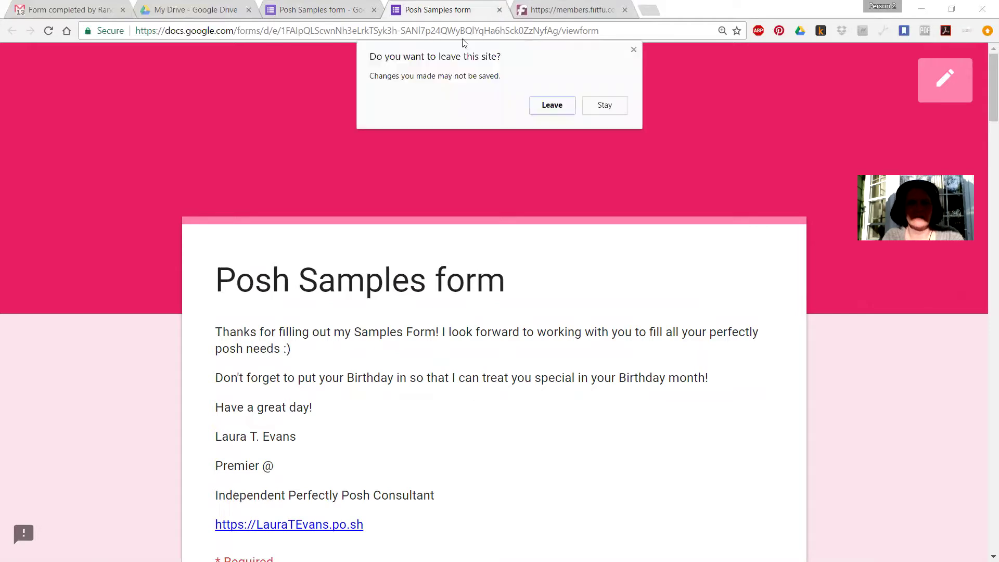
Leave the preview and change the interests question to Checkboxes.
left_click(553, 104)
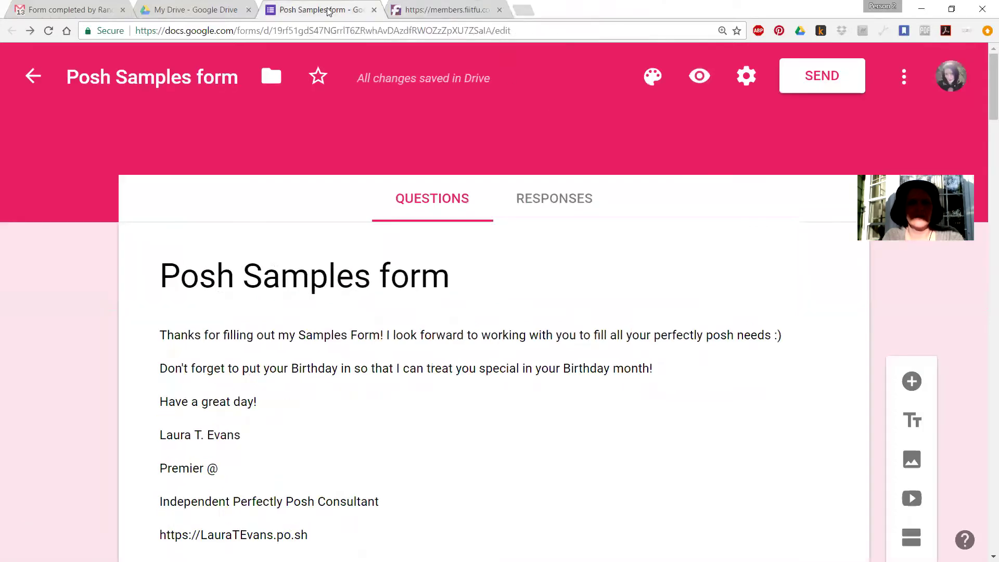
scroll(511, 232, "down", 10)
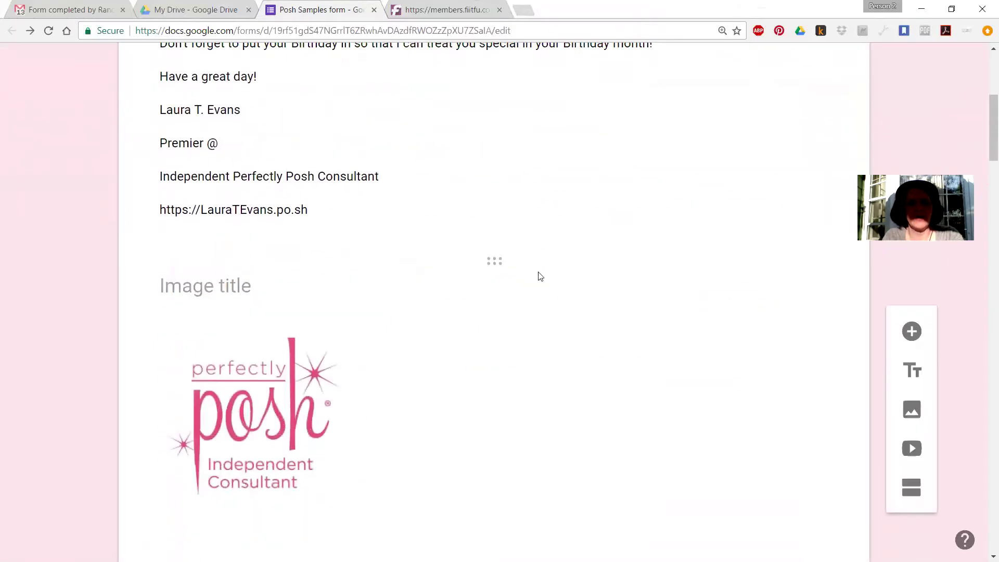
scroll(597, 299, "down", 20)
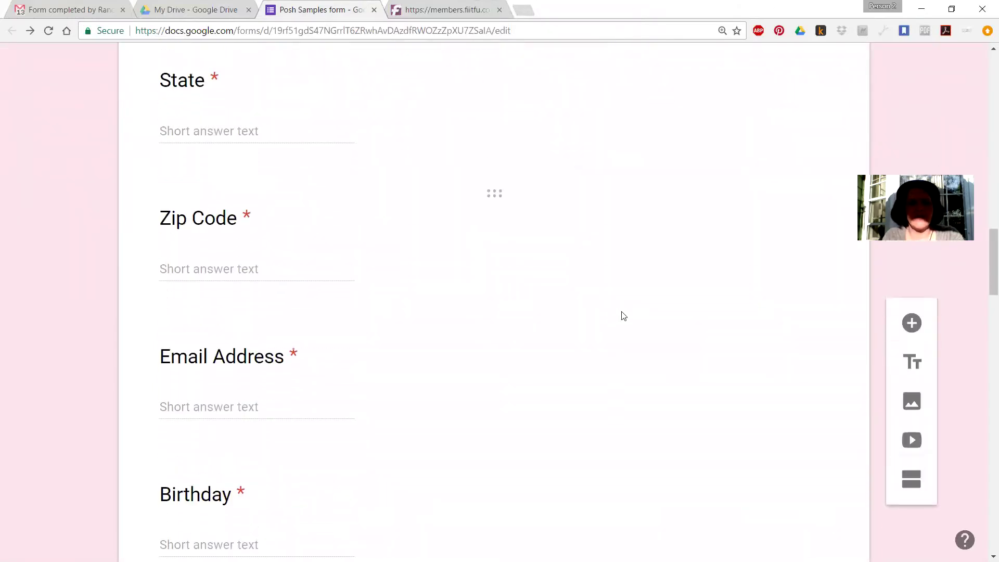
scroll(623, 316, "down", 2)
left_click(710, 307)
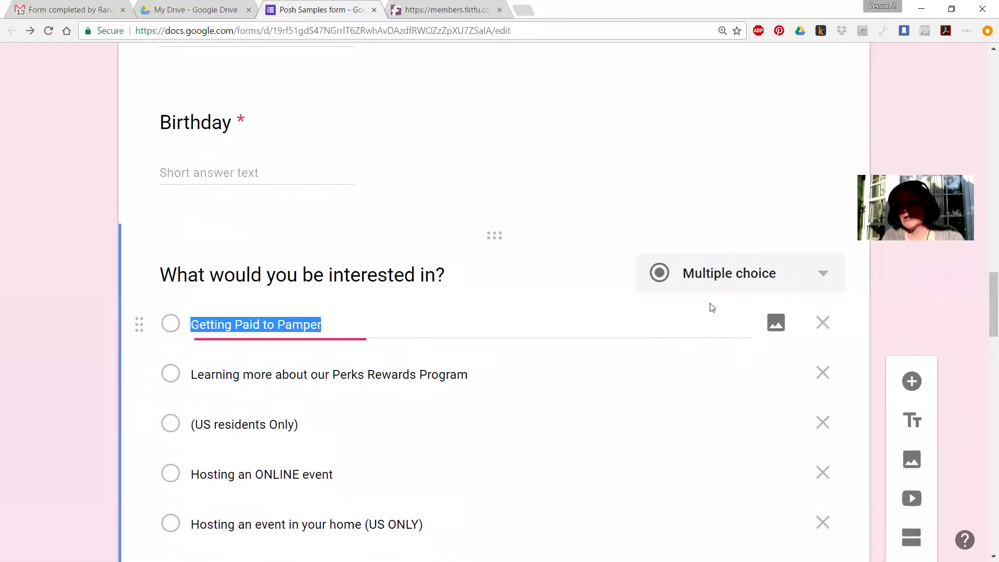
left_click(690, 272)
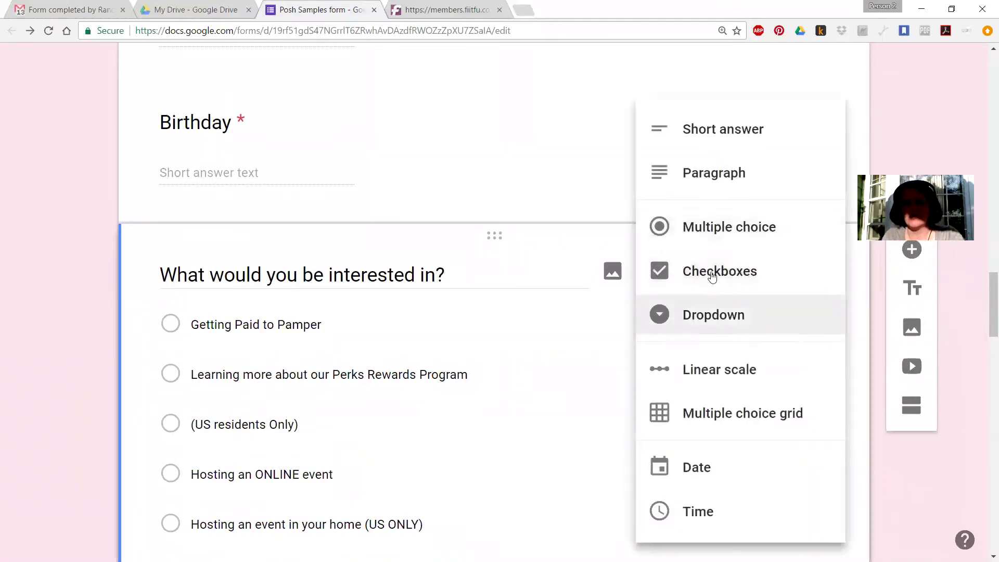
left_click(712, 275)
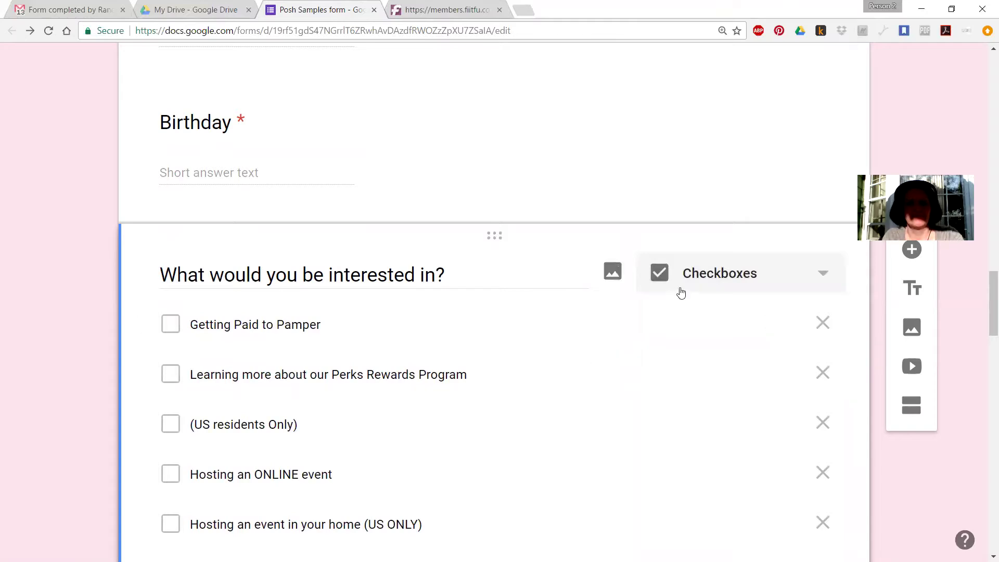
Change the skin concerns question to Checkboxes as well.
scroll(594, 268, "up", 5)
scroll(594, 268, "down", 8)
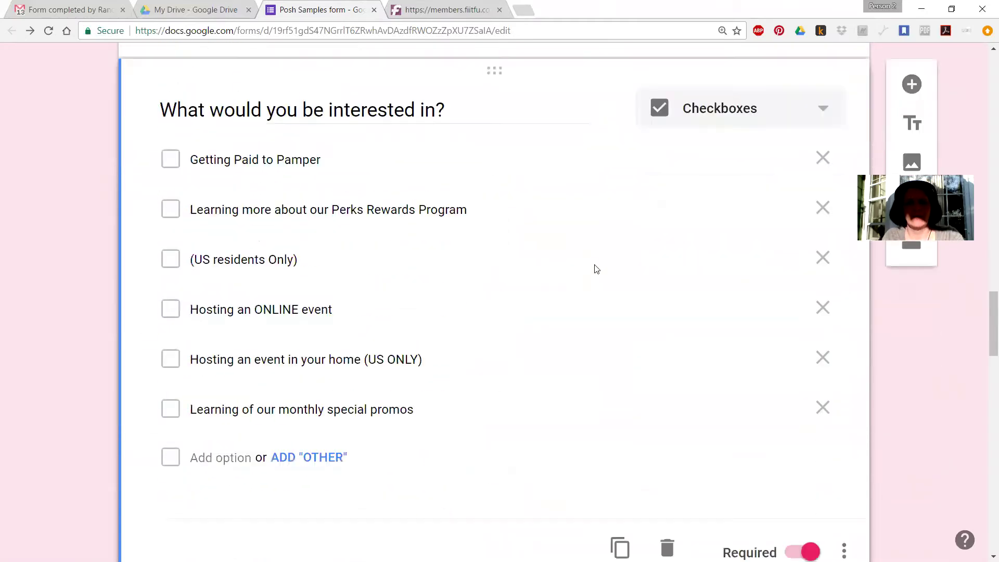
scroll(595, 273, "down", 10)
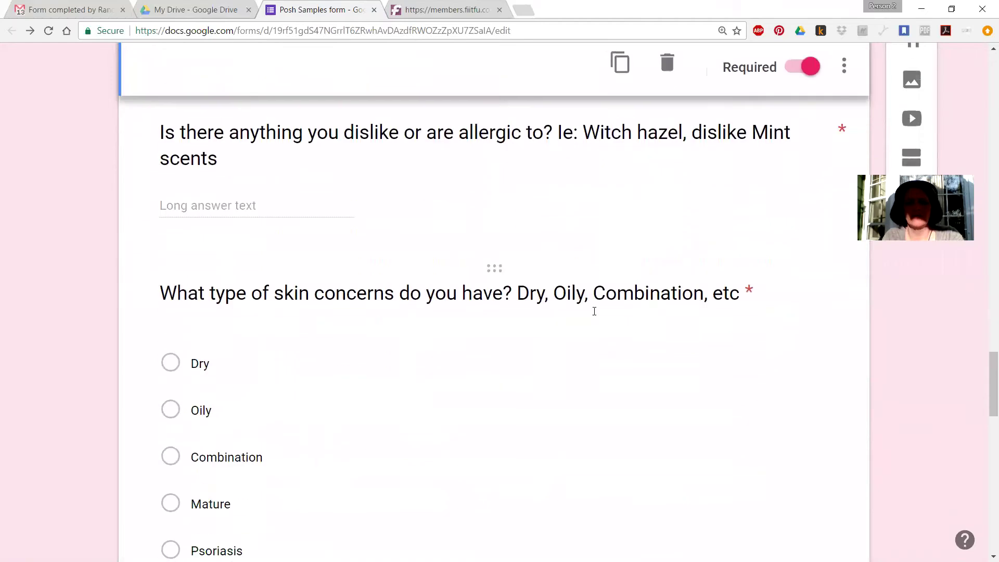
left_click(722, 311)
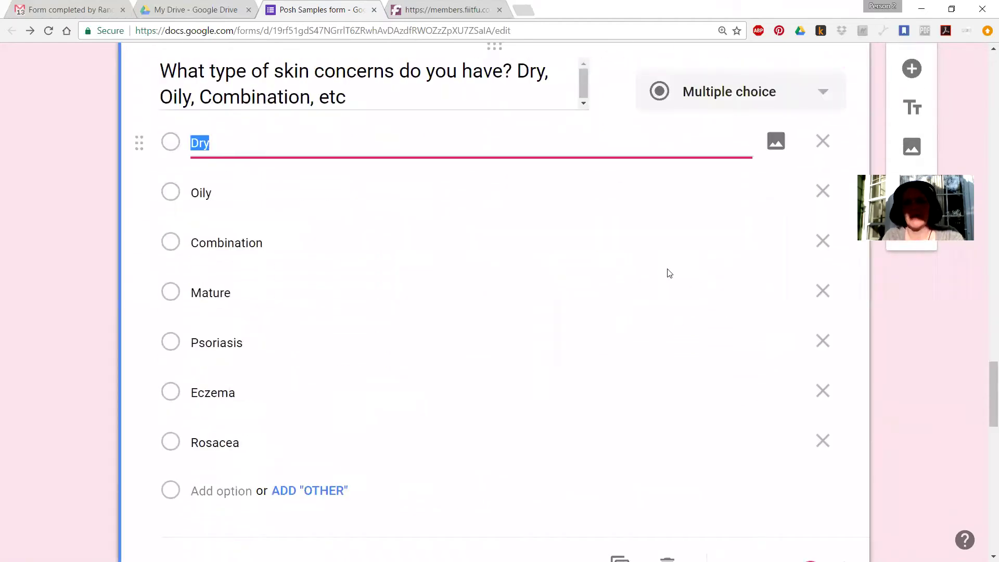
left_click(704, 229)
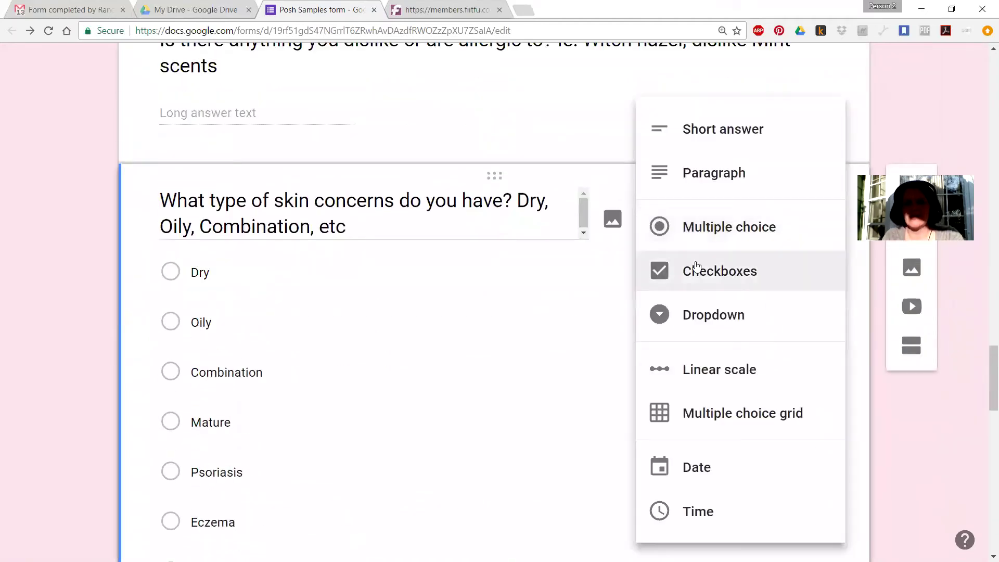
left_click(692, 278)
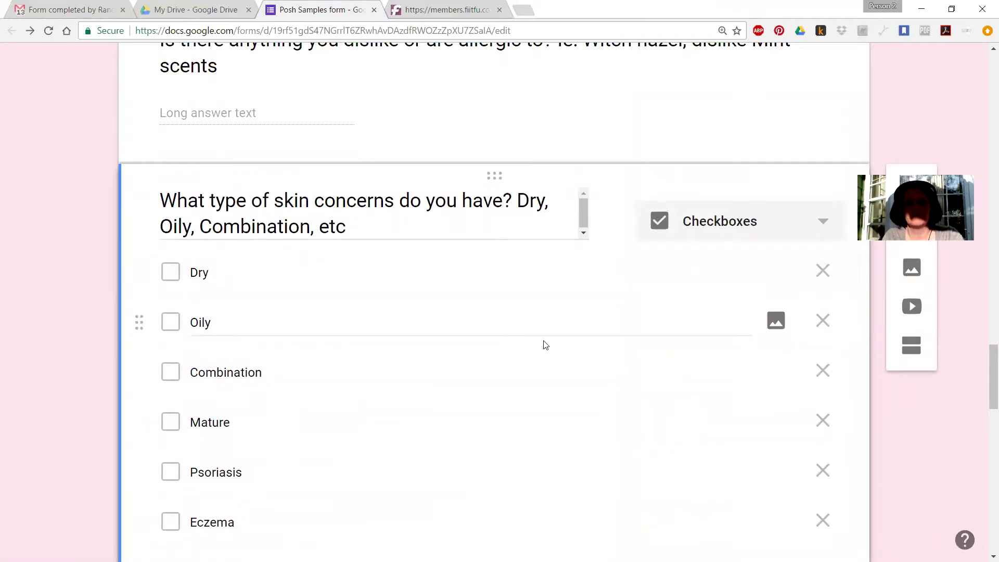
scroll(544, 344, "down", 6)
scroll(547, 345, "down", 7)
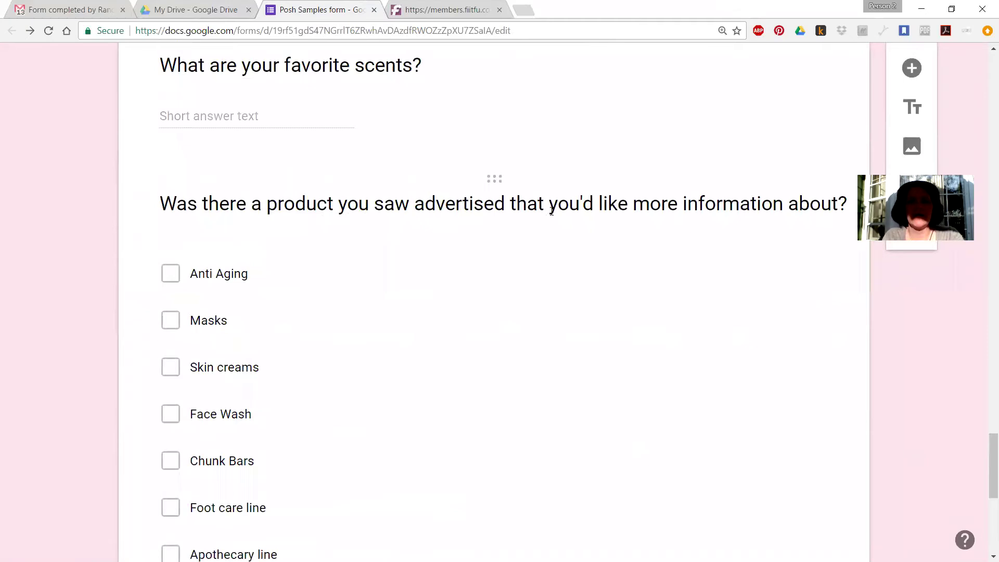
scroll(552, 211, "up", 20)
scroll(549, 215, "up", 15)
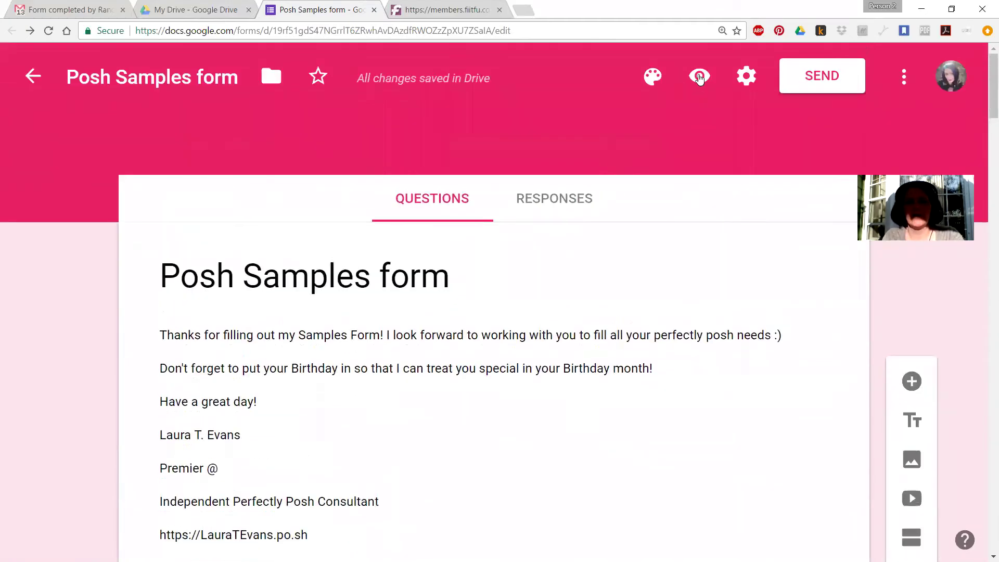
Tick skin concerns Oily, Mature and Rosacea, and products Anti Aging, Skin creams and Face Wash.
left_click(700, 77)
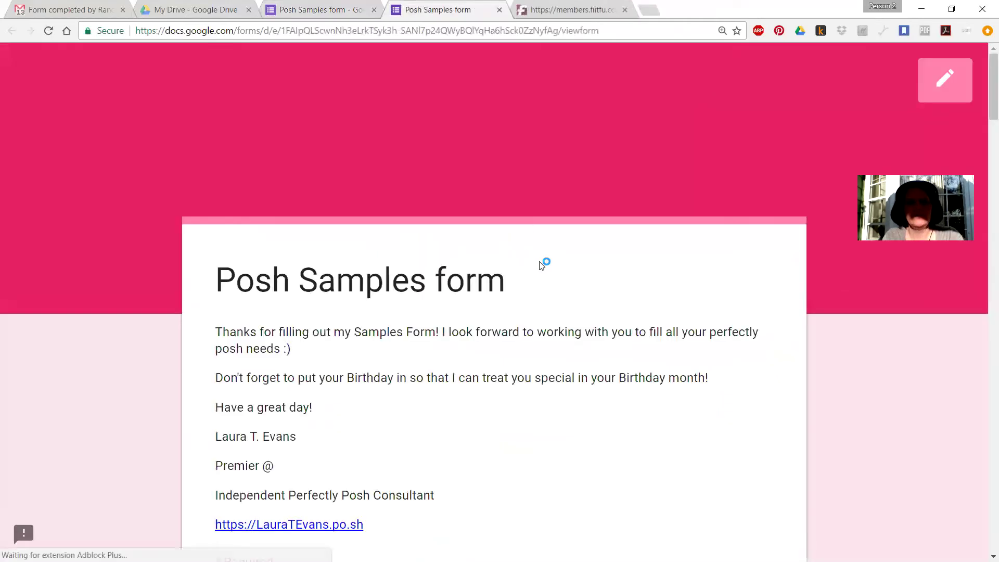
scroll(596, 274, "down", 18)
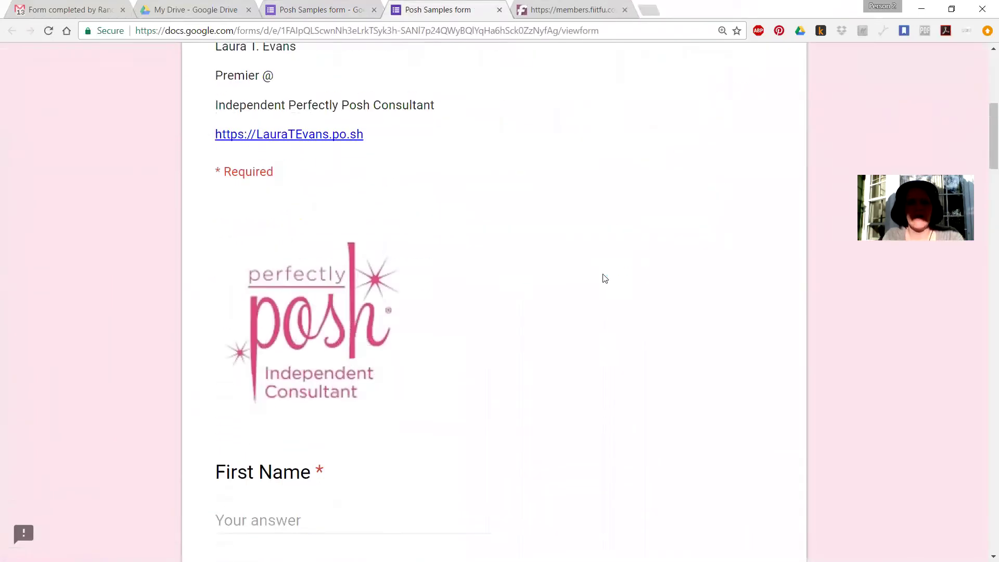
scroll(605, 278, "down", 15)
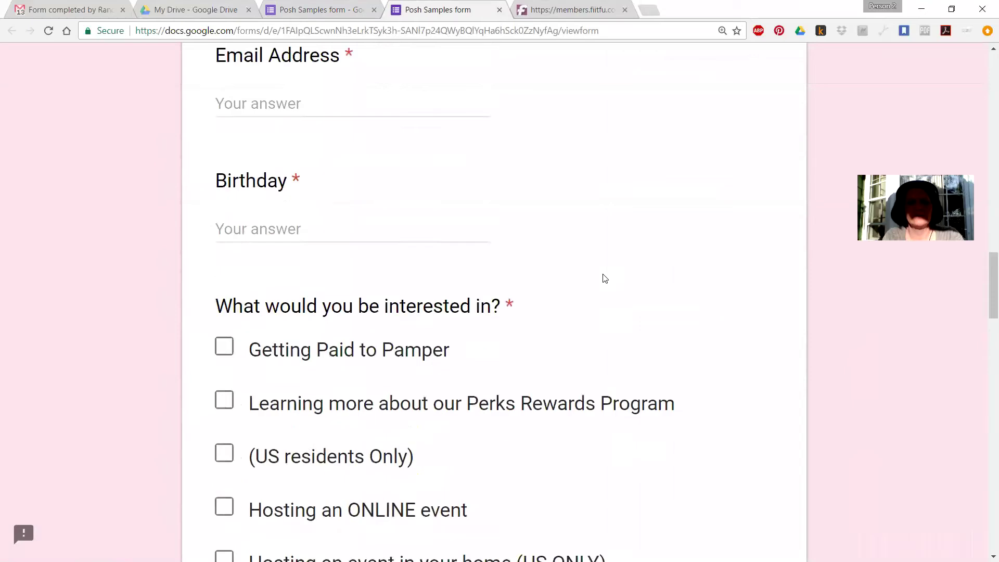
scroll(569, 284, "down", 7)
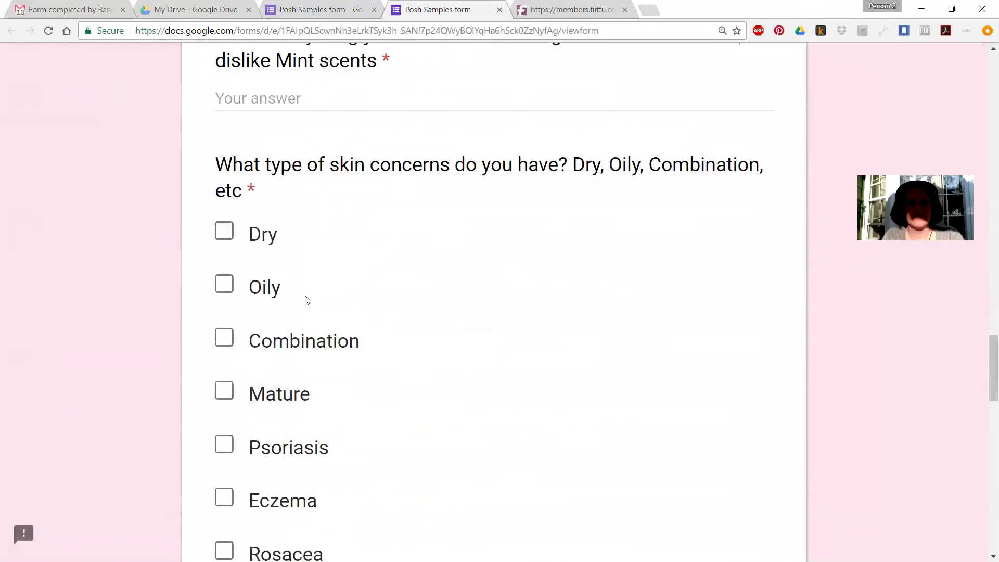
left_click(223, 283)
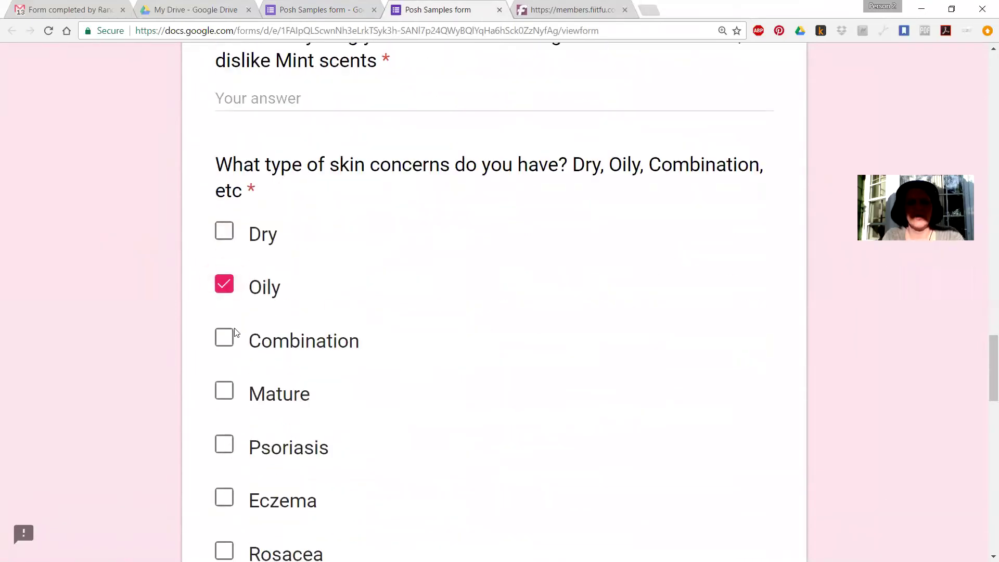
left_click(225, 395)
scroll(397, 281, "down", 5)
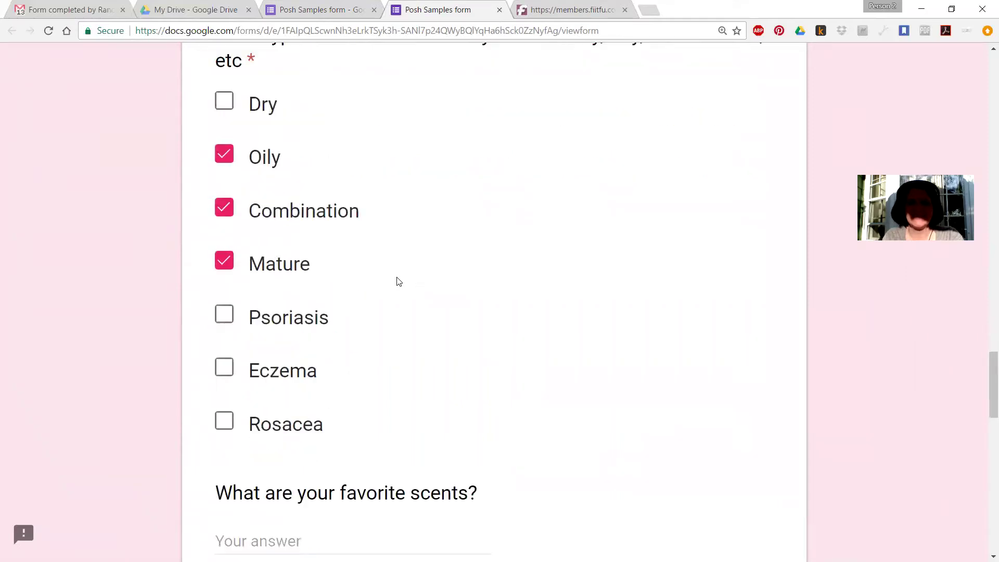
left_click(223, 291)
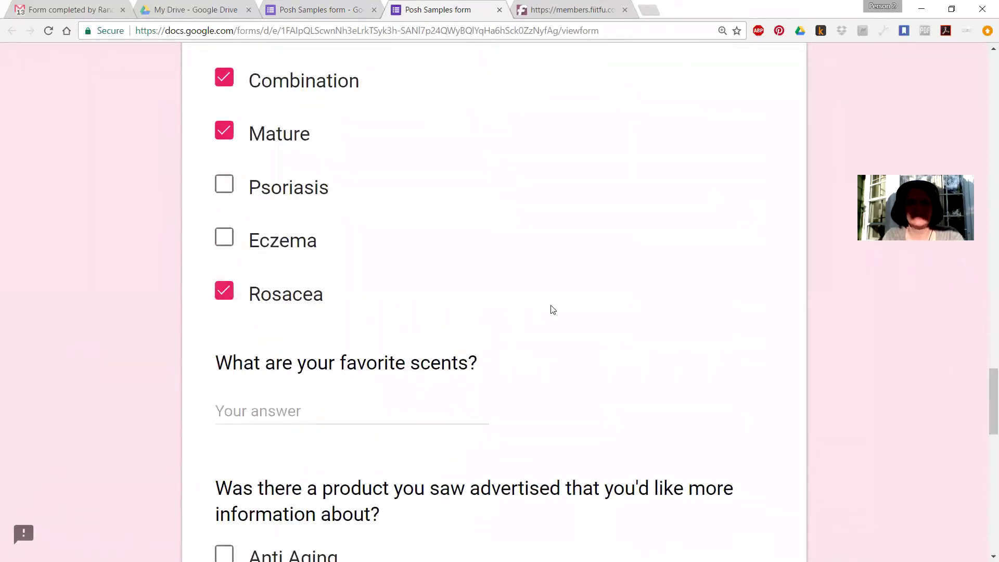
scroll(559, 309, "down", 3)
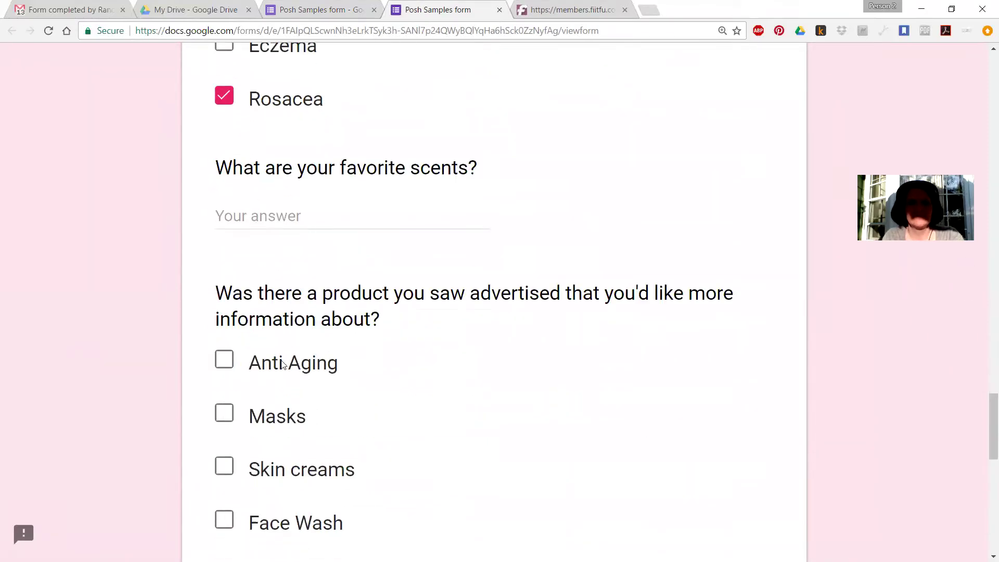
left_click(220, 363)
scroll(229, 416, "down", 3)
left_click(223, 338)
left_click(225, 396)
Fill in a sample first name, last name, street address, city, state and zip code.
scroll(330, 352, "down", 8)
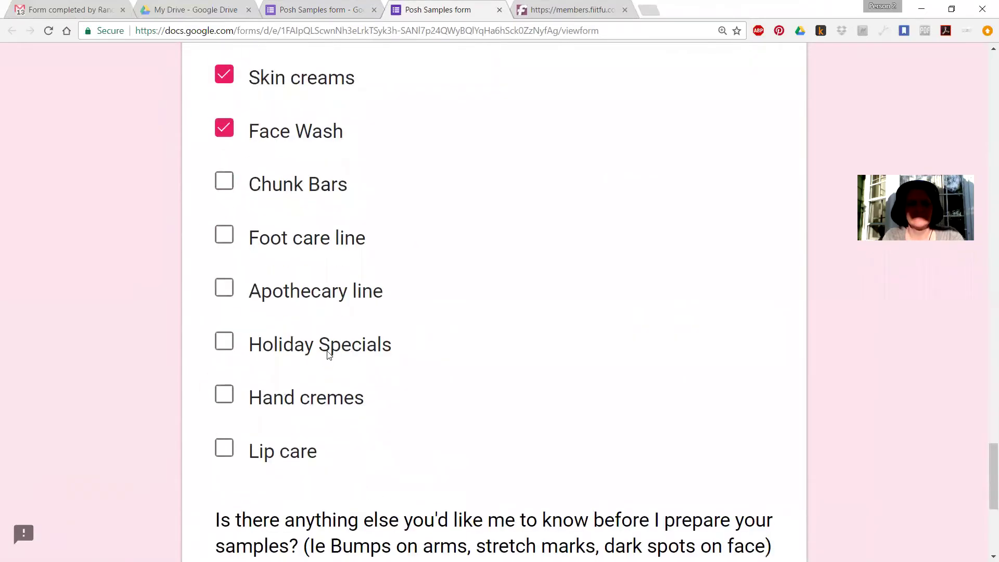
scroll(328, 351, "down", 3)
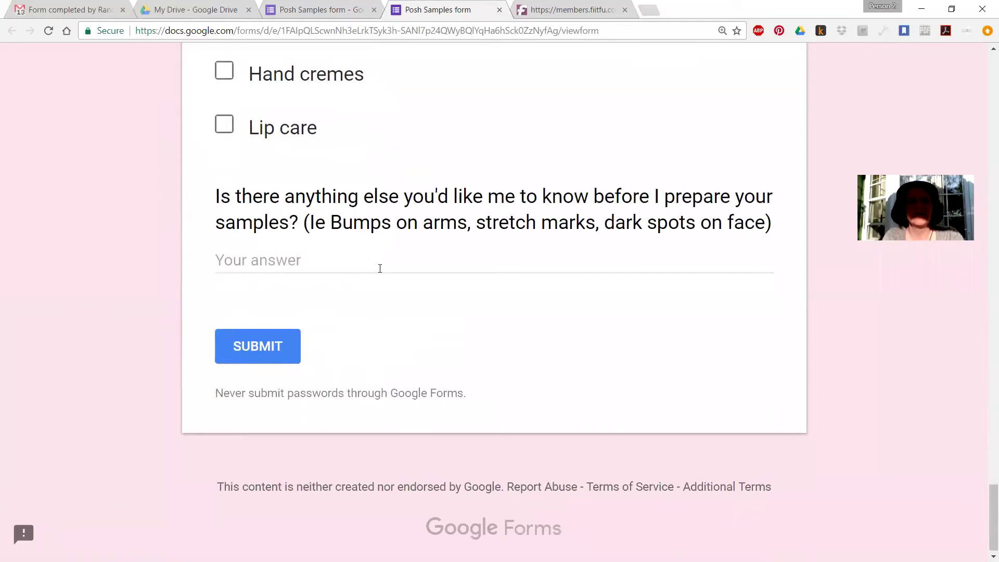
scroll(379, 269, "up", 10)
scroll(382, 273, "up", 20)
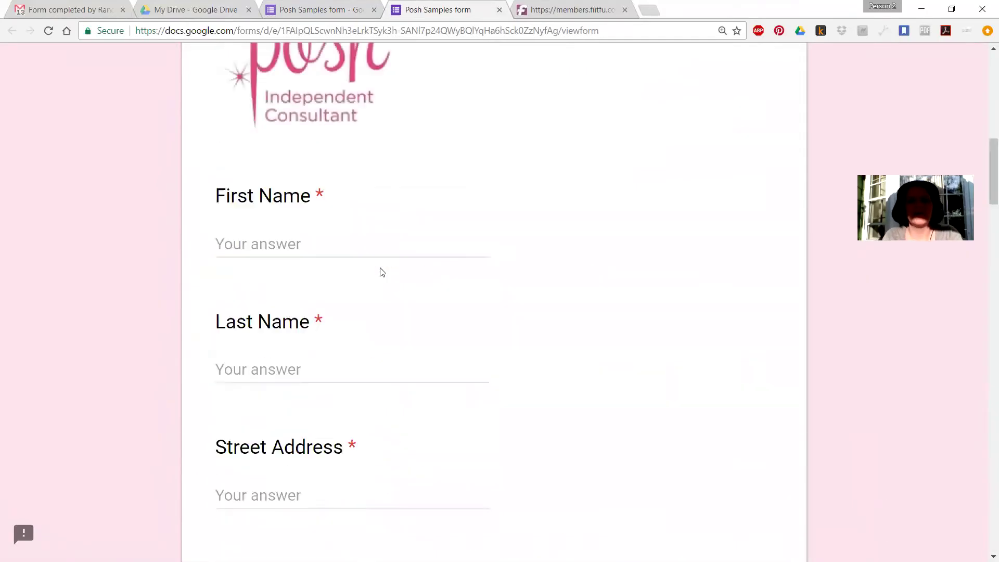
scroll(383, 273, "up", 3)
scroll(374, 323, "down", 5)
left_click(375, 326)
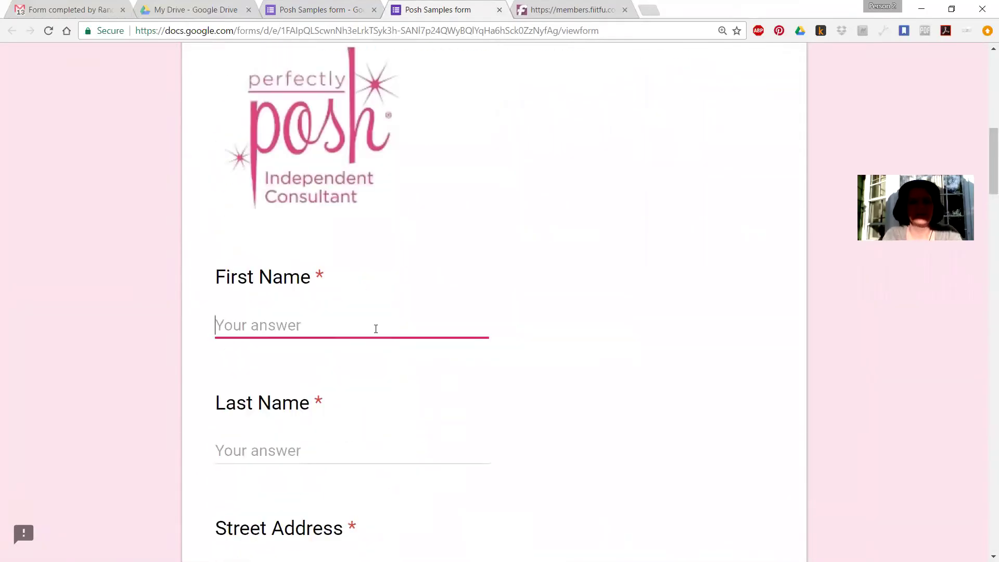
type("Sally ")
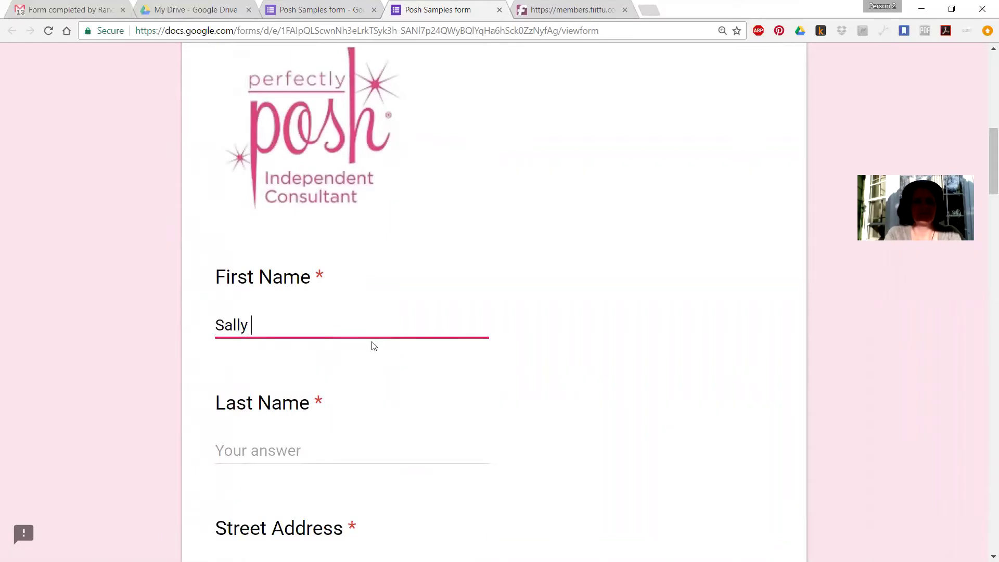
type("Posh")
key("BackSpace")
key("BackSpace")
key("BackSpace")
key("BackSpace")
key("BackSpace")
key("Tab")
type("Posh")
key("Tab")
type("123 Peach laen")
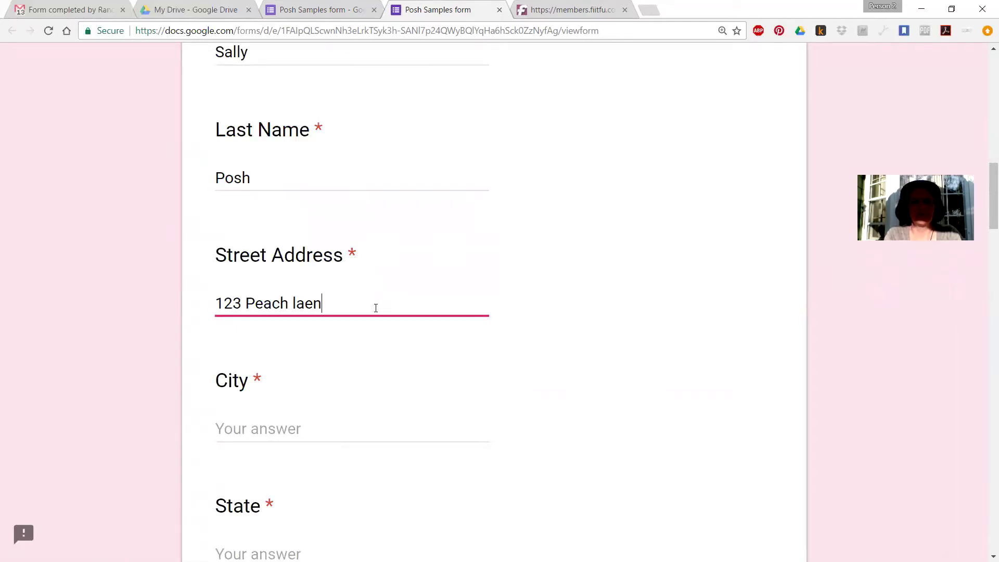
key("BackSpace")
key("BackSpace")
type("ne")
key("Tab")
type("Somewhere")
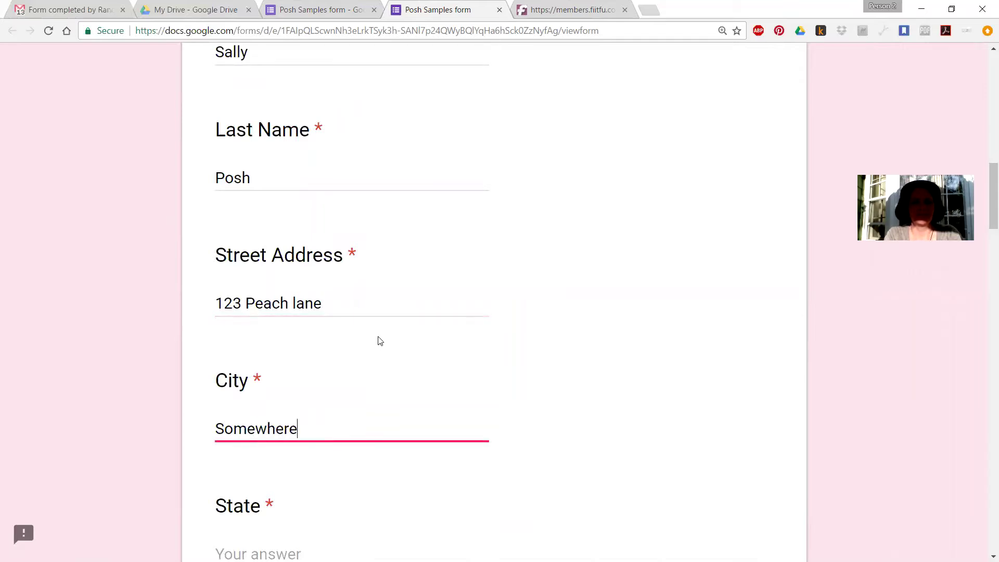
key("Tab")
type("V")
key("Tab")
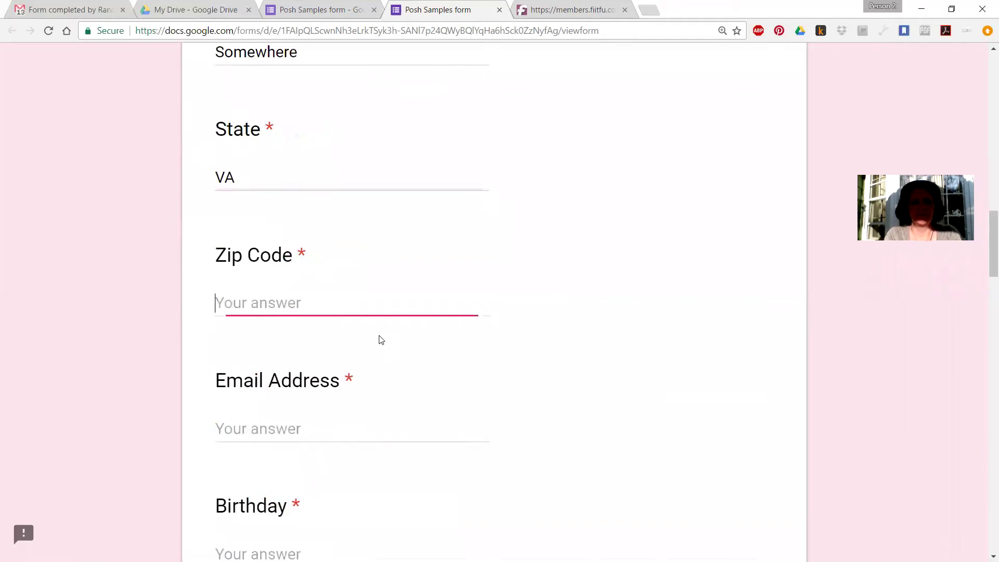
type("29914")
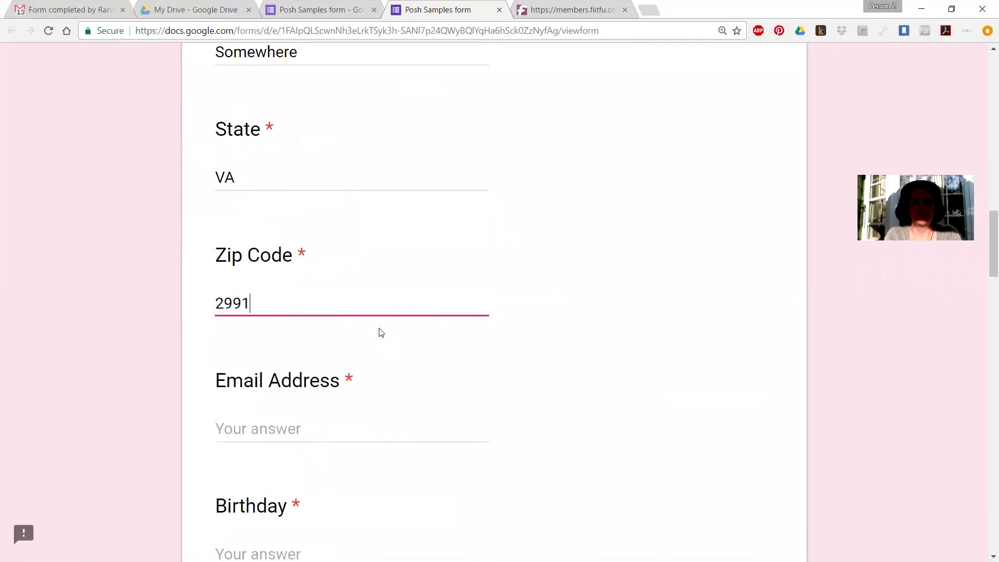
Enter a sample e-mail address and birthday.
left_click(362, 421)
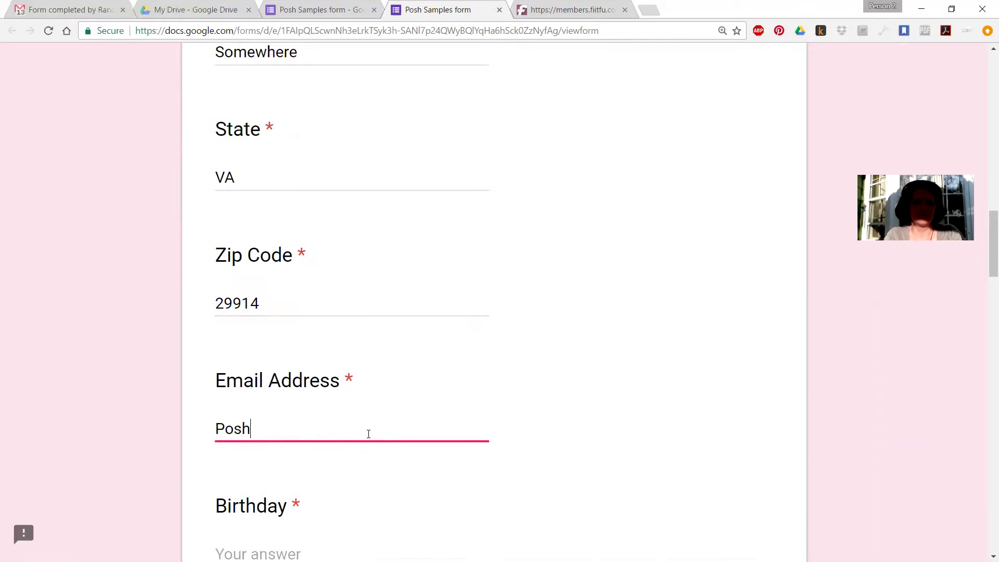
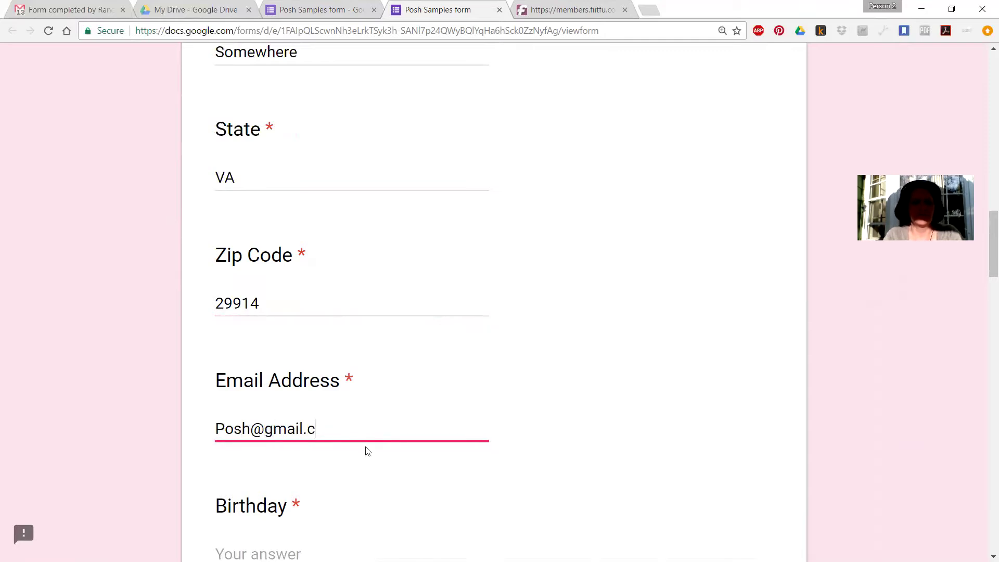
key("Tab")
type("9/1")
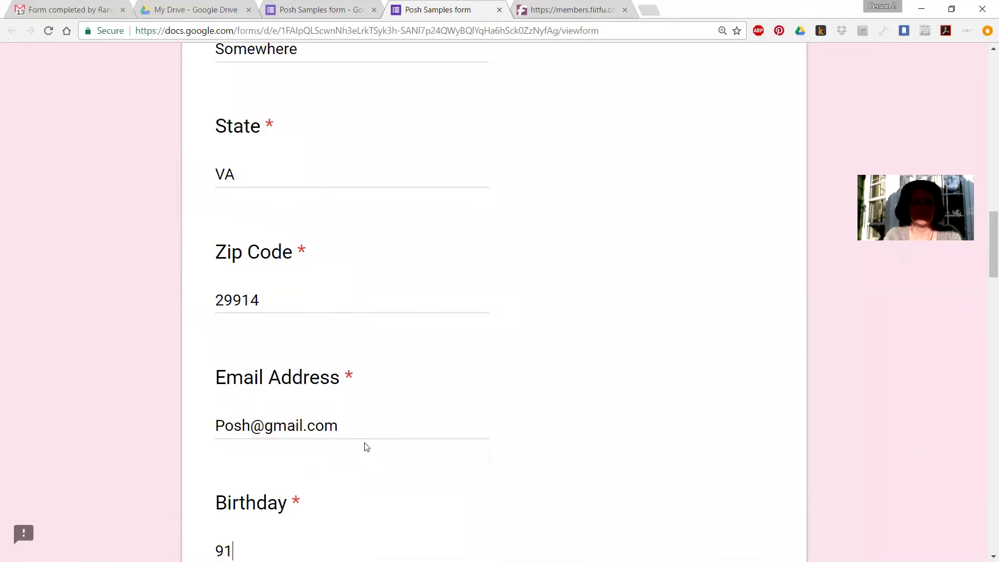
type("/80")
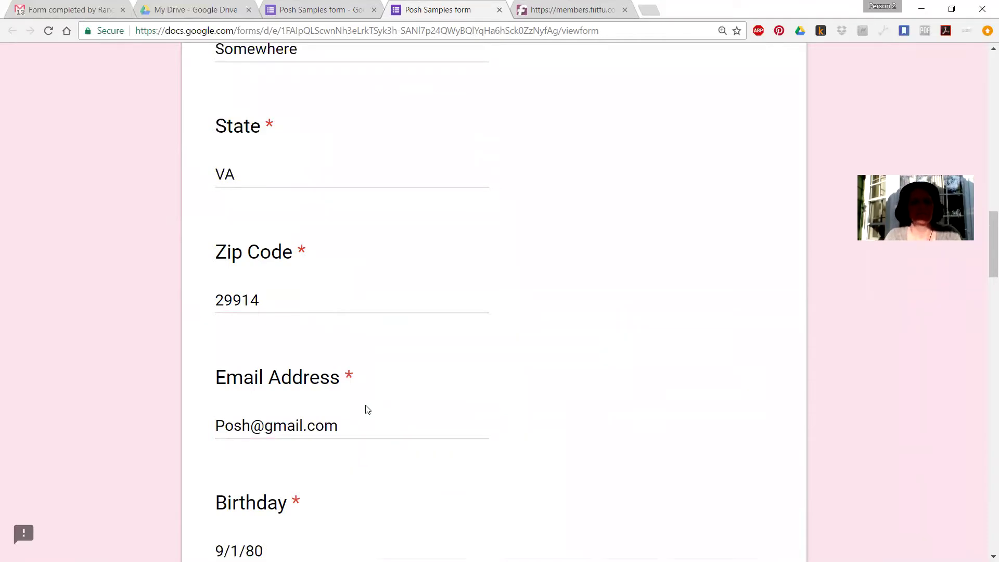
Tick Getting Paid to Pamper, the second interest and monthly special promos; answer allergies with 'no'.
scroll(367, 410, "down", 6)
left_click(225, 345)
left_click(224, 398)
scroll(226, 364, "down", 6)
left_click(224, 287)
scroll(281, 359, "down", 1)
left_click(281, 357)
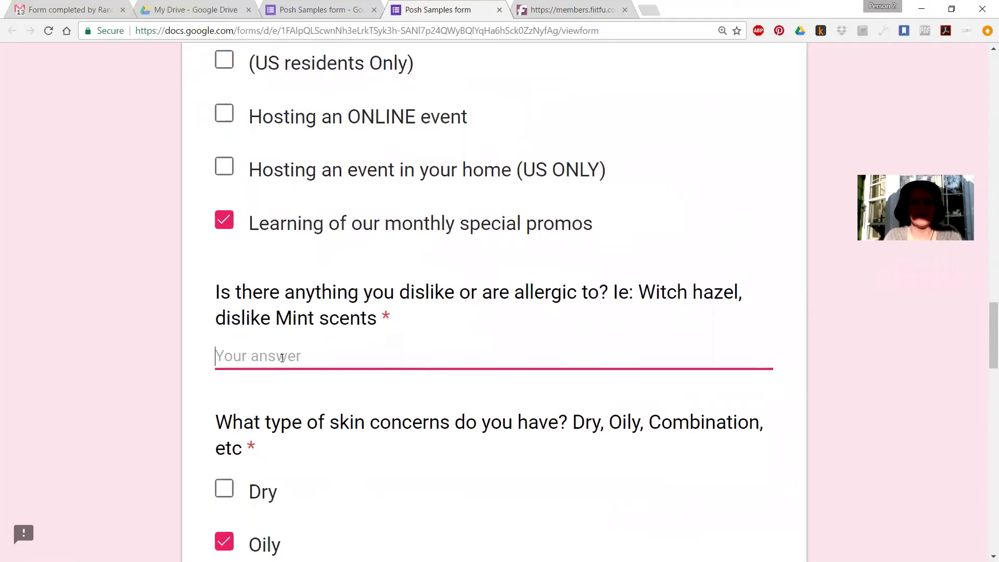
type("no")
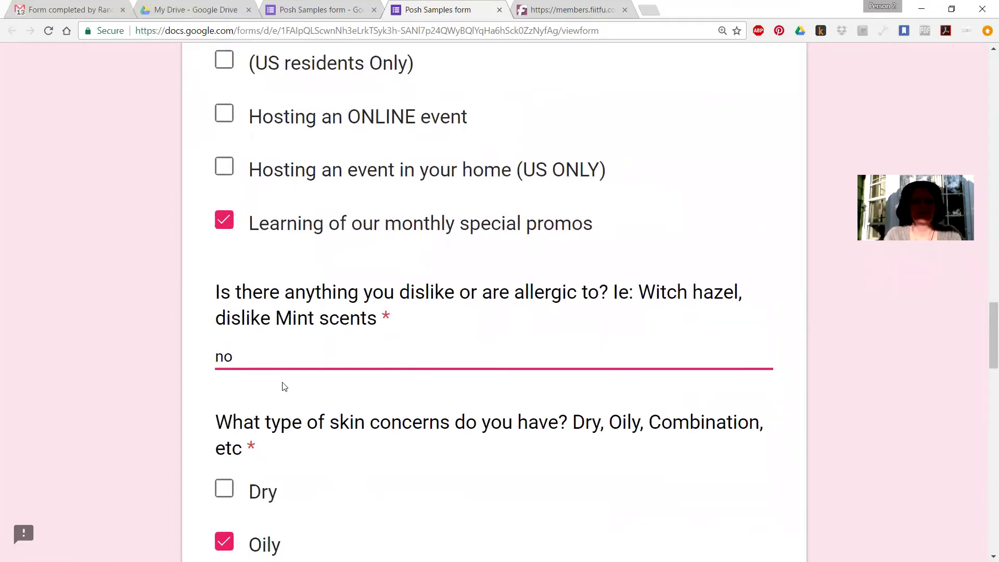
Enter 'Floral' as favorite scent and 'stretch marks' as the final comment, then submit.
scroll(289, 385, "down", 2)
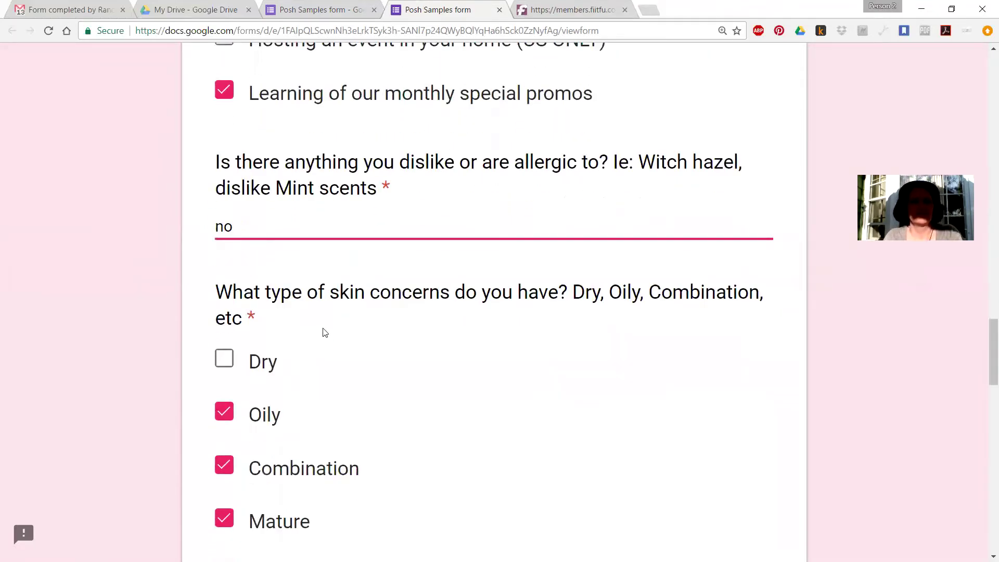
scroll(357, 330, "down", 8)
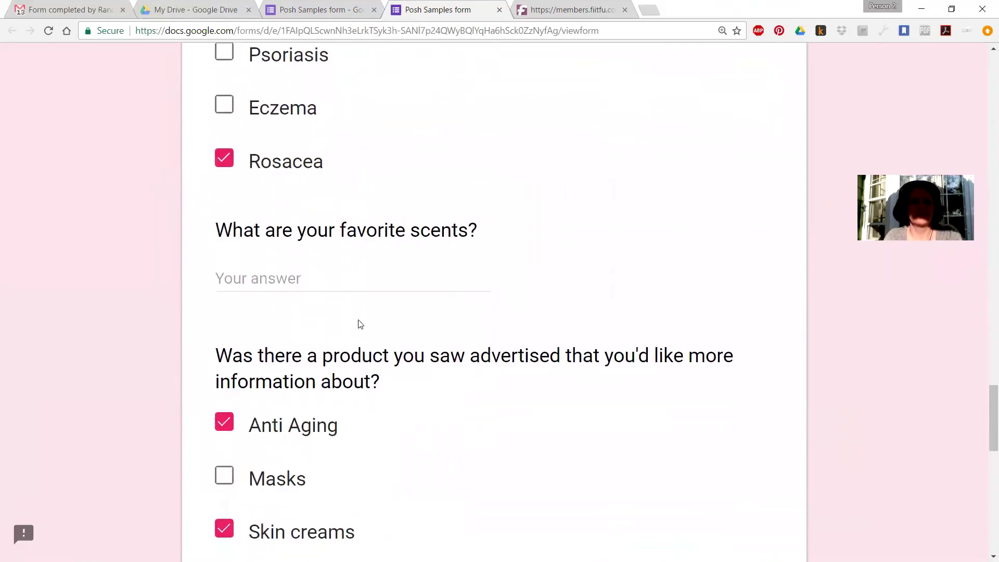
left_click(355, 276)
type("Floral")
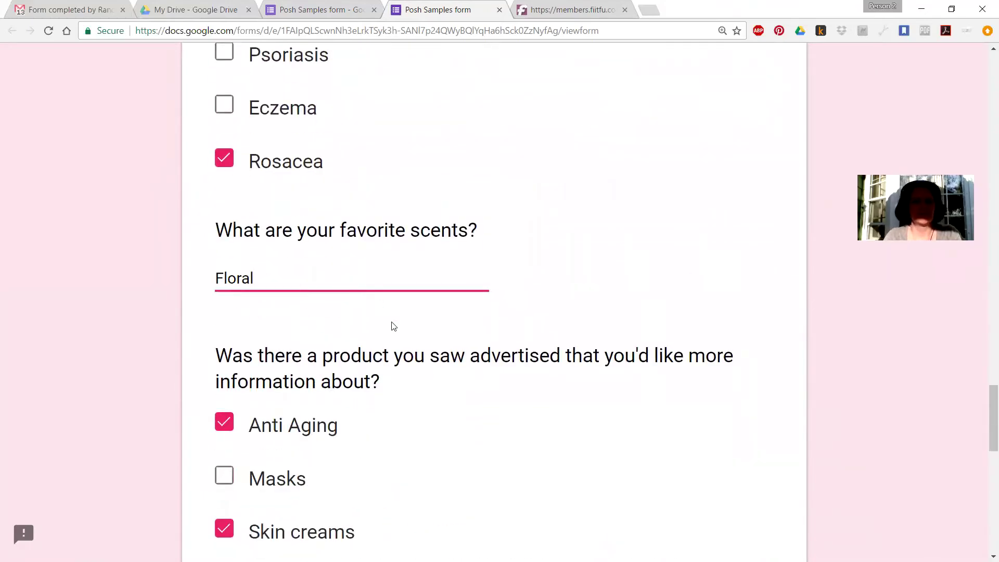
scroll(394, 327, "down", 9)
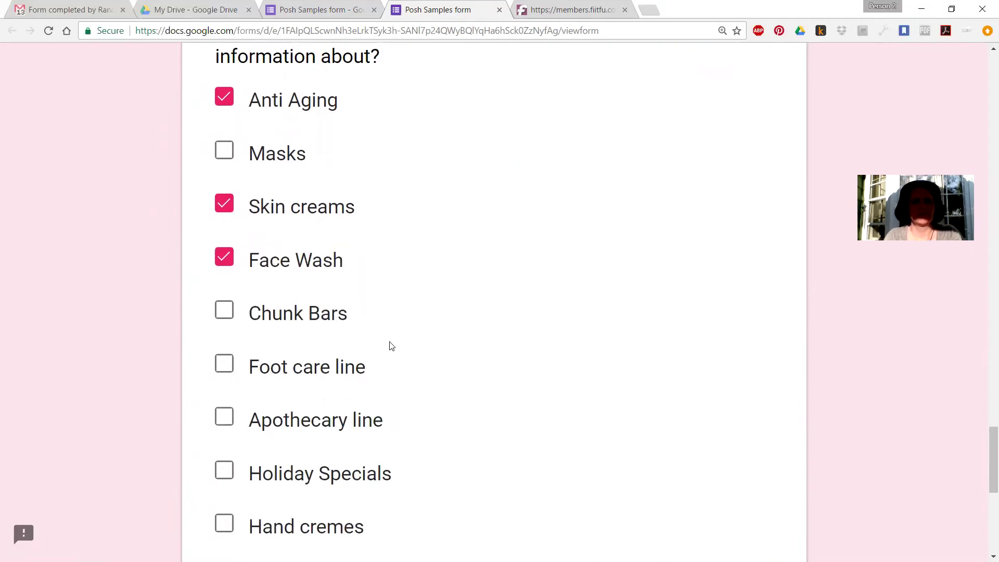
left_click(322, 393)
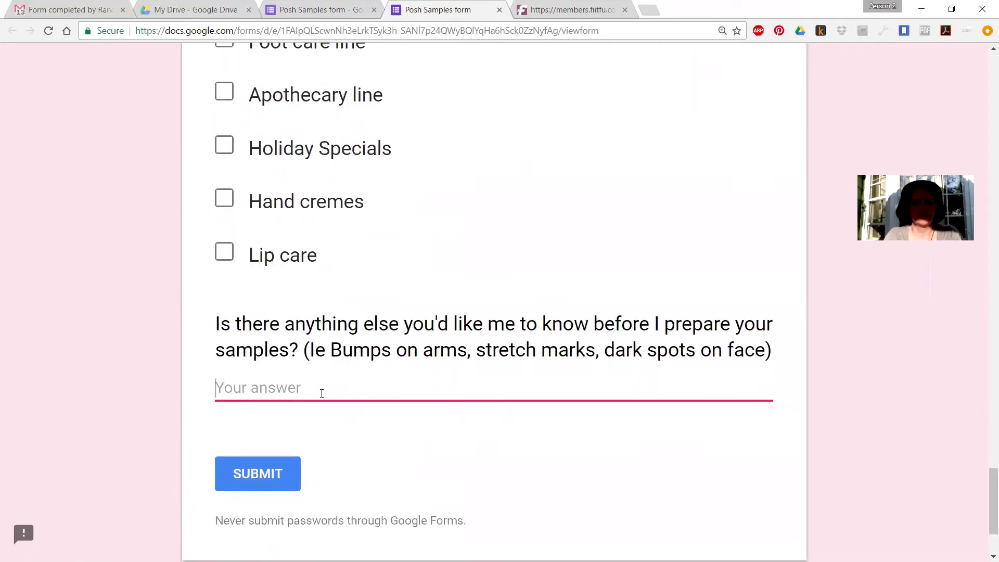
type("No")
key("BackSpace")
key("BackSpace")
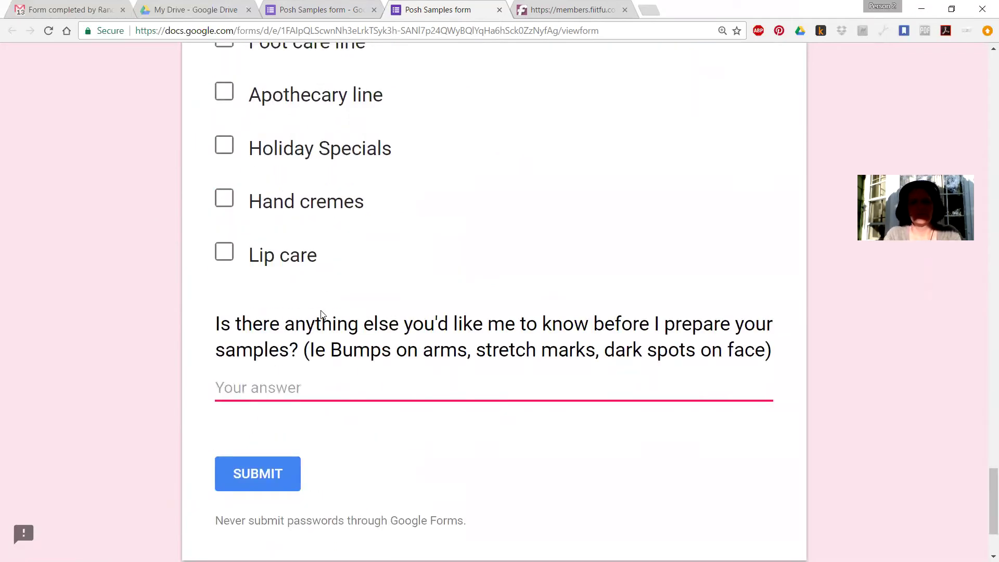
type("stretch")
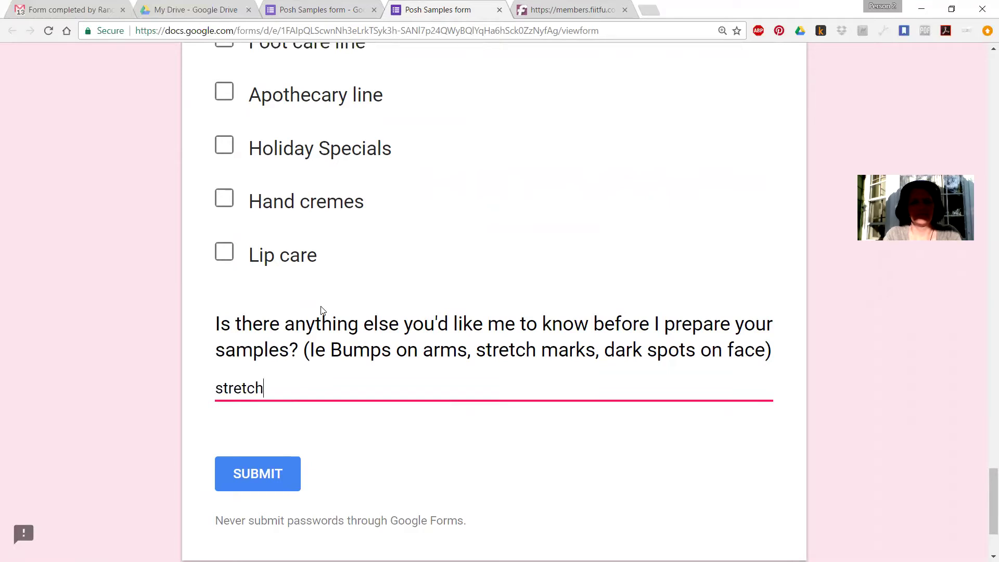
type(" marks")
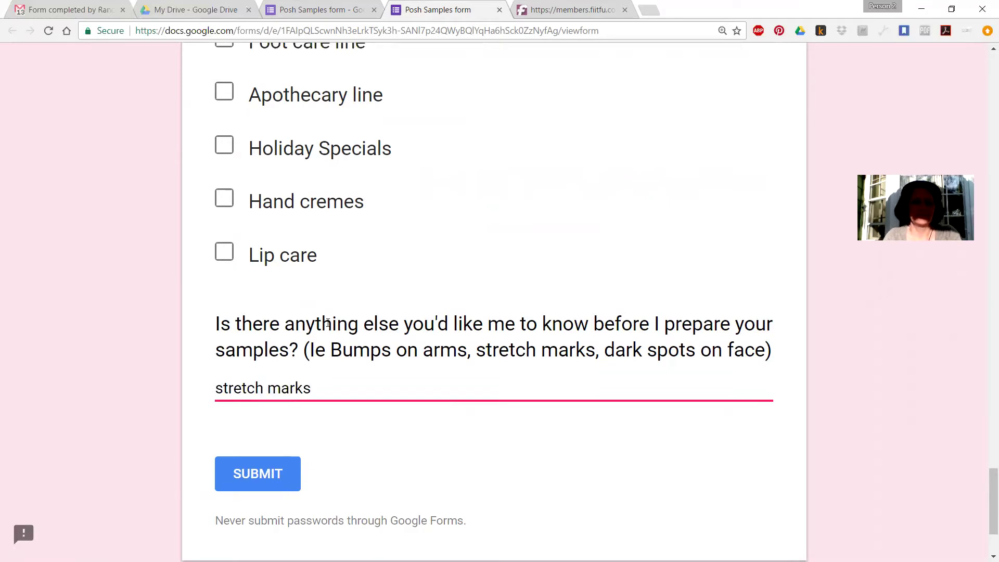
left_click(244, 475)
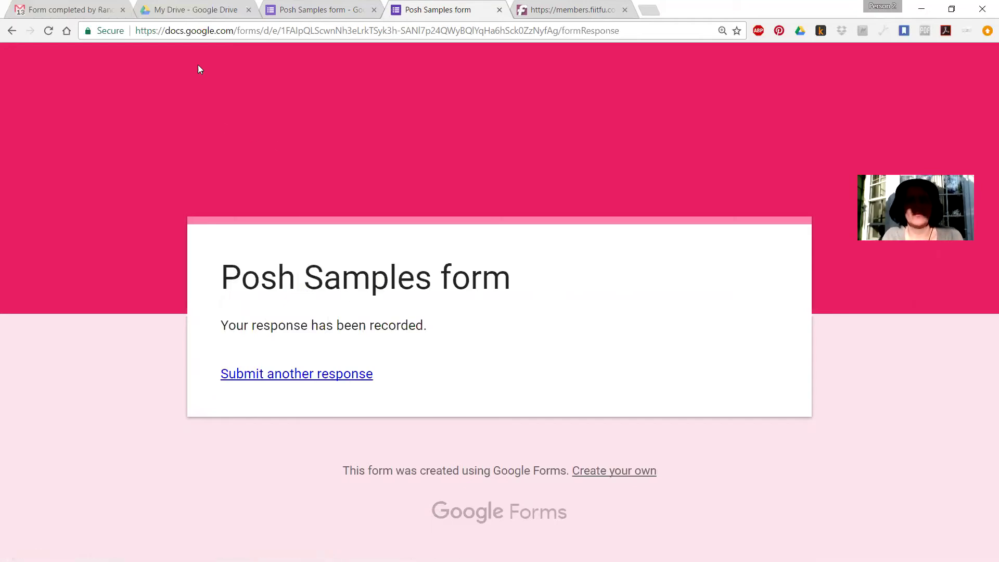
Switch back to the Posh Samples form editor tab after the response is recorded.
left_click(291, 9)
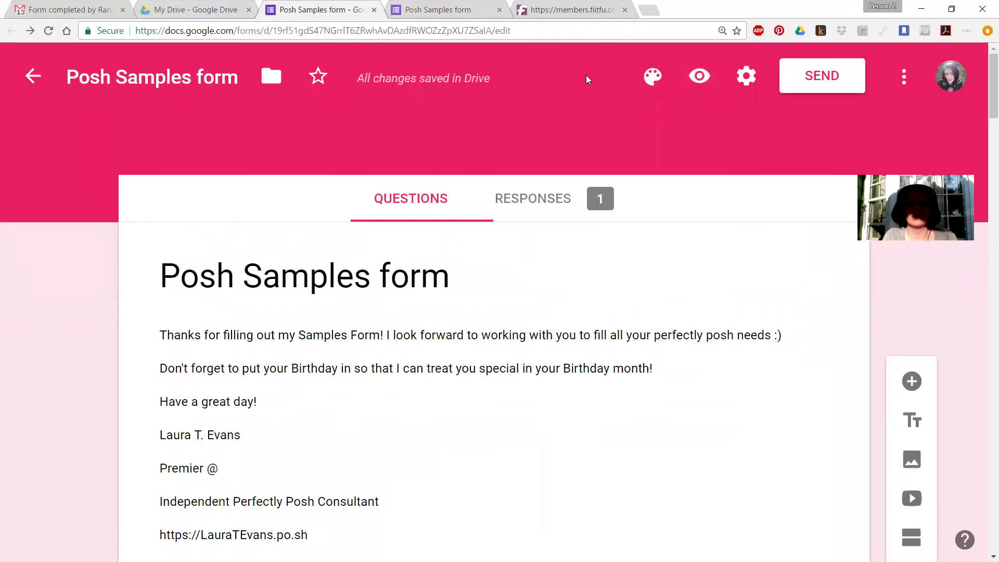
In the form settings, limit responses to one per person.
left_click(748, 77)
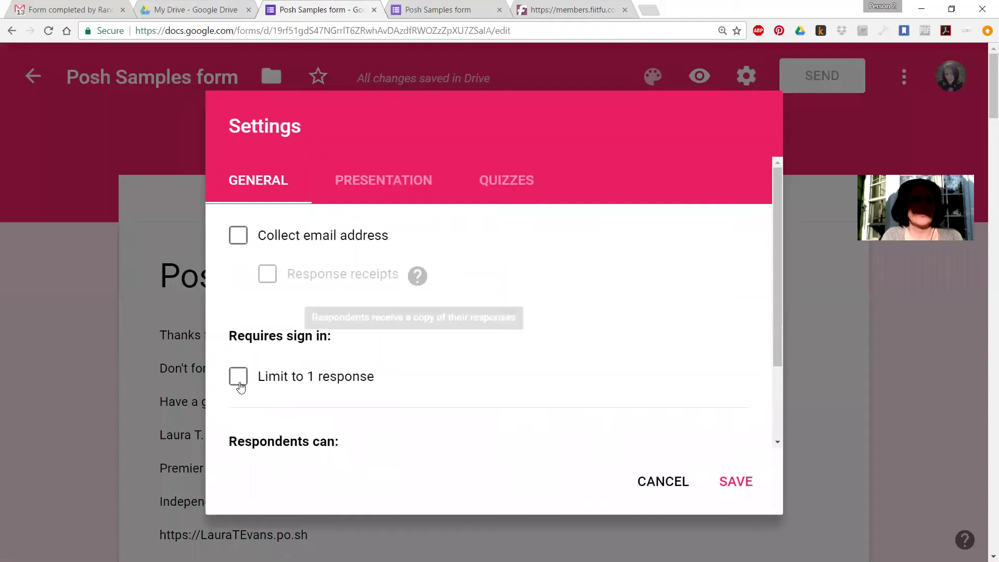
left_click(239, 378)
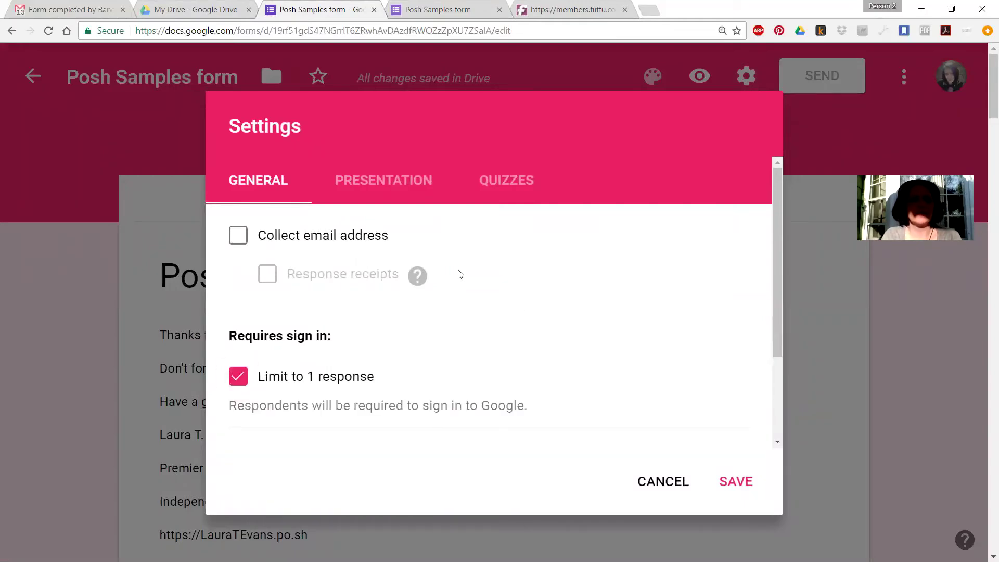
left_click(406, 180)
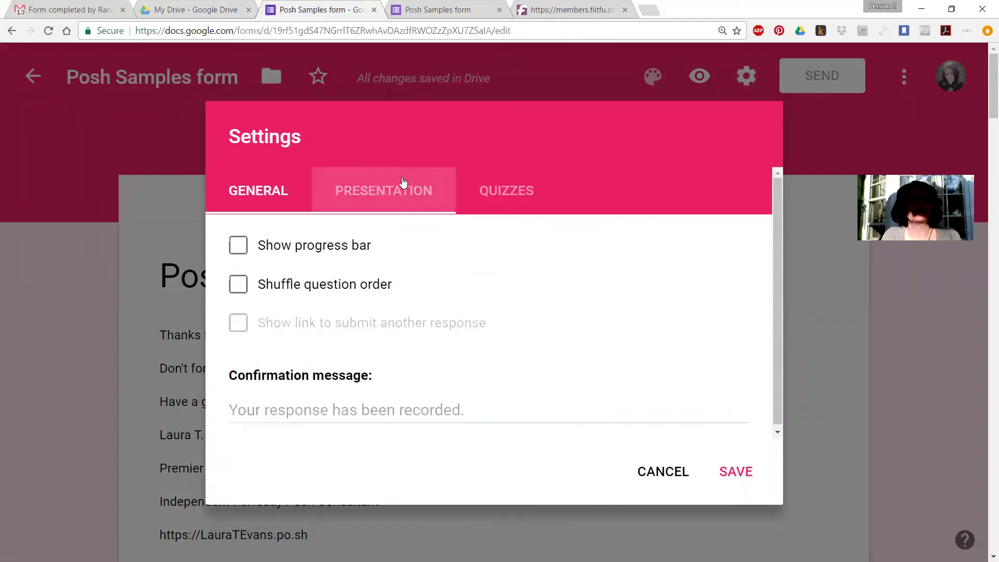
Write a confirmation message thanking respondents, promising the sample pack and giving a contact e-mail; save.
scroll(374, 325, "down", 1)
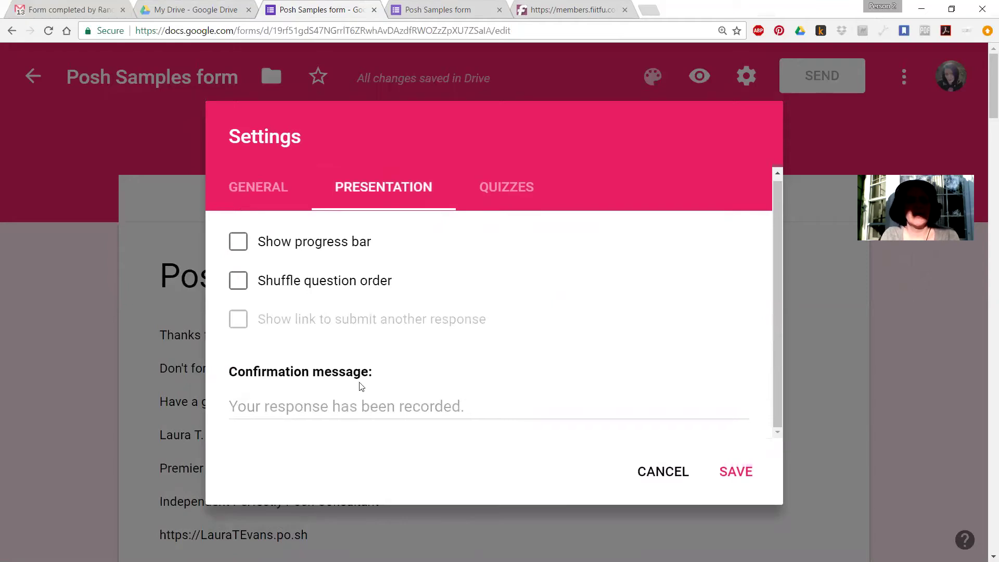
left_click(473, 407)
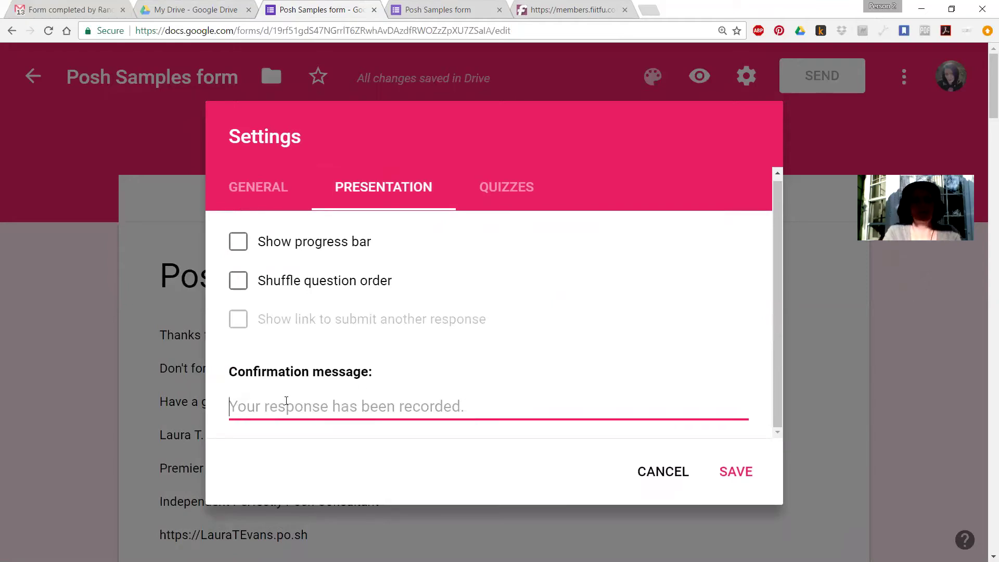
type("Thank you so much for ")
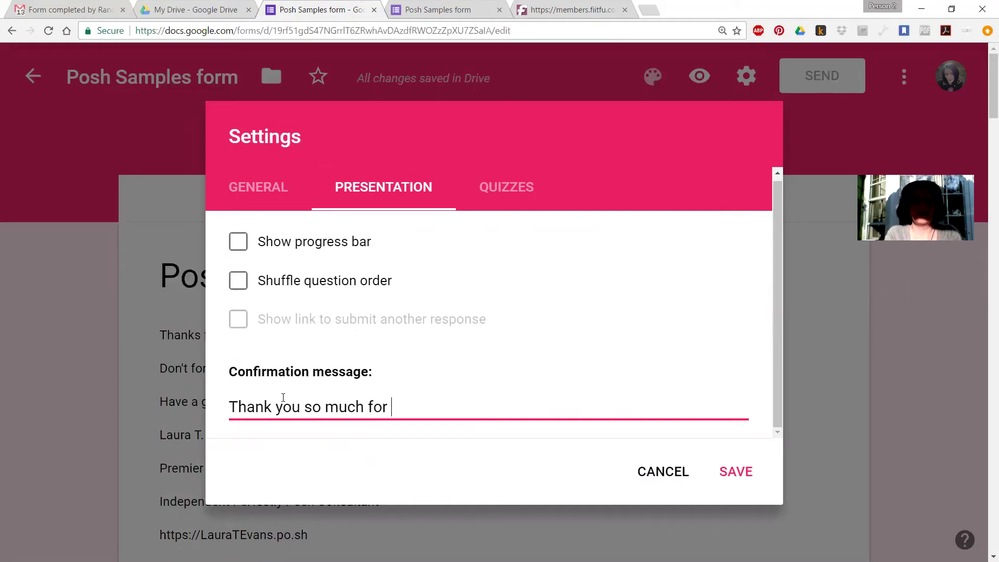
type("filling out my form")
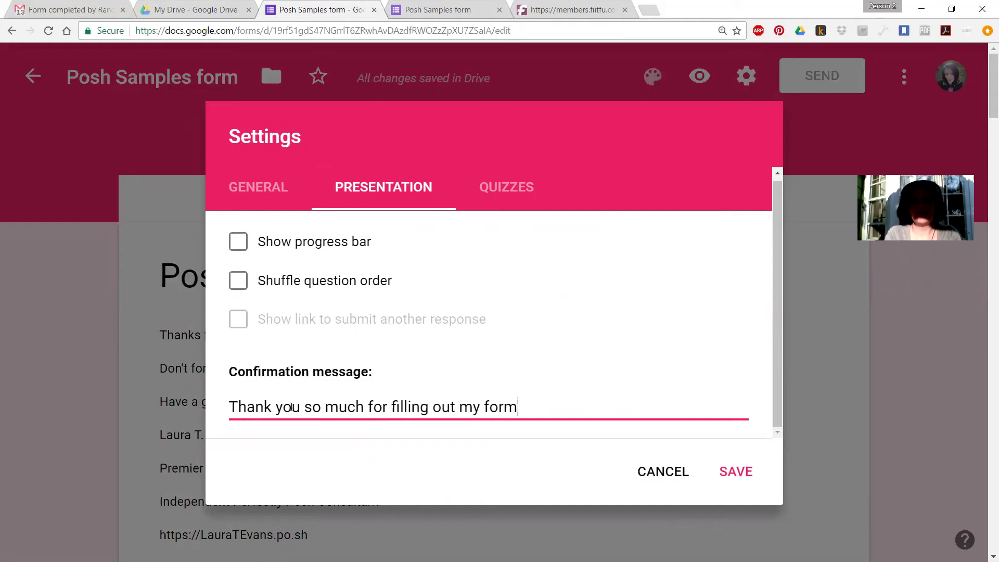
type("! I will ")
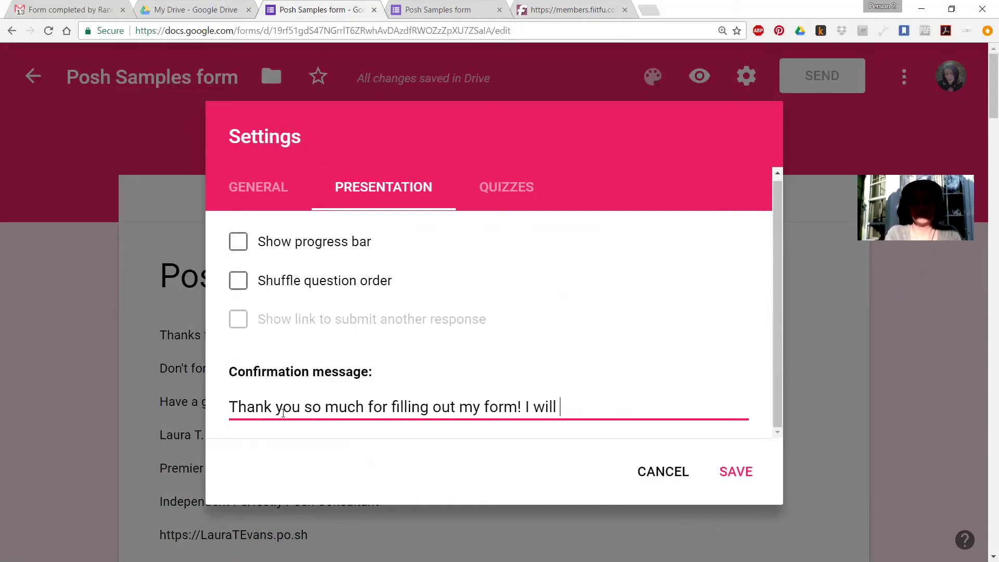
type("send your sampl")
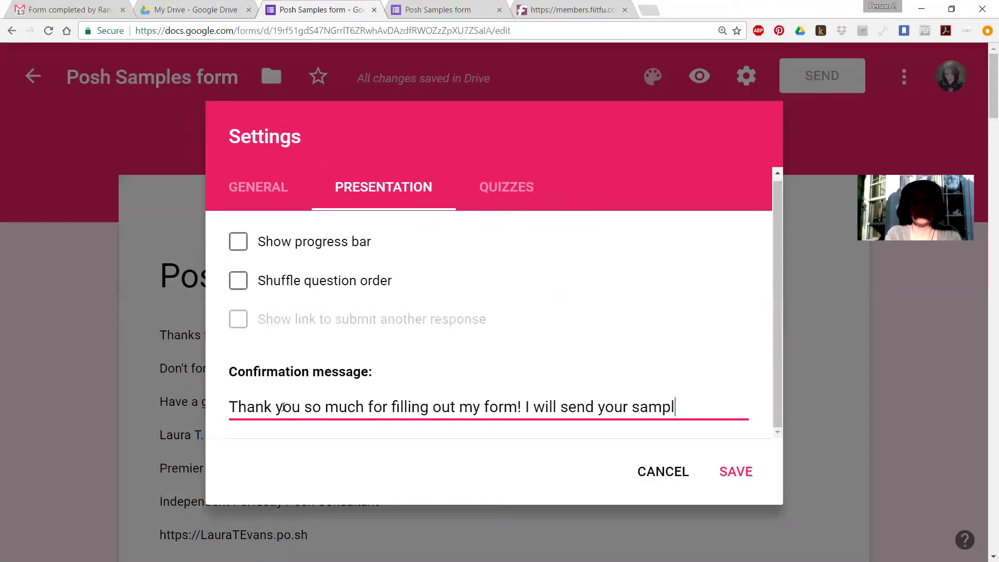
type("e pack ")
type("right awa")
type("y!  If you have an")
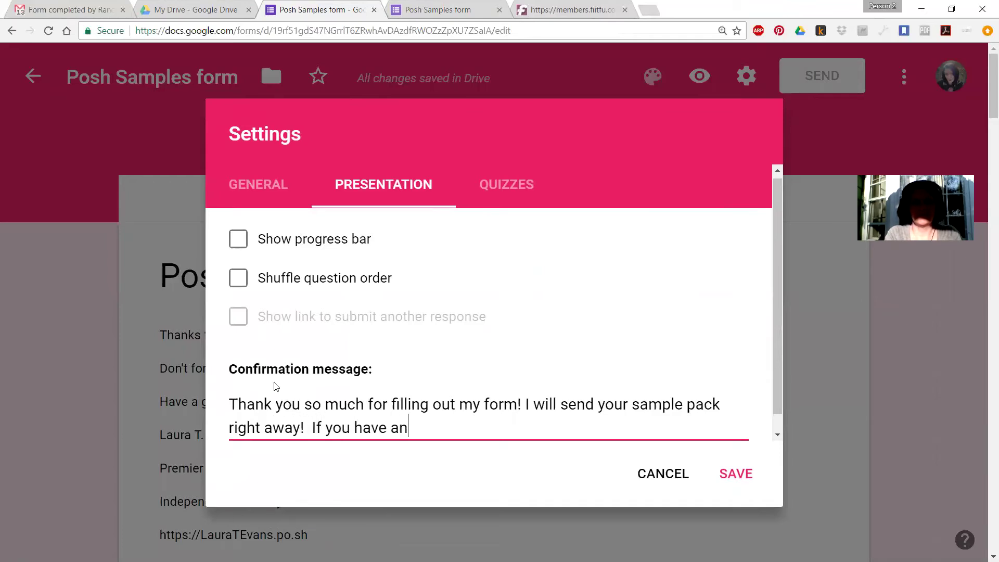
type("y questions feel free to con")
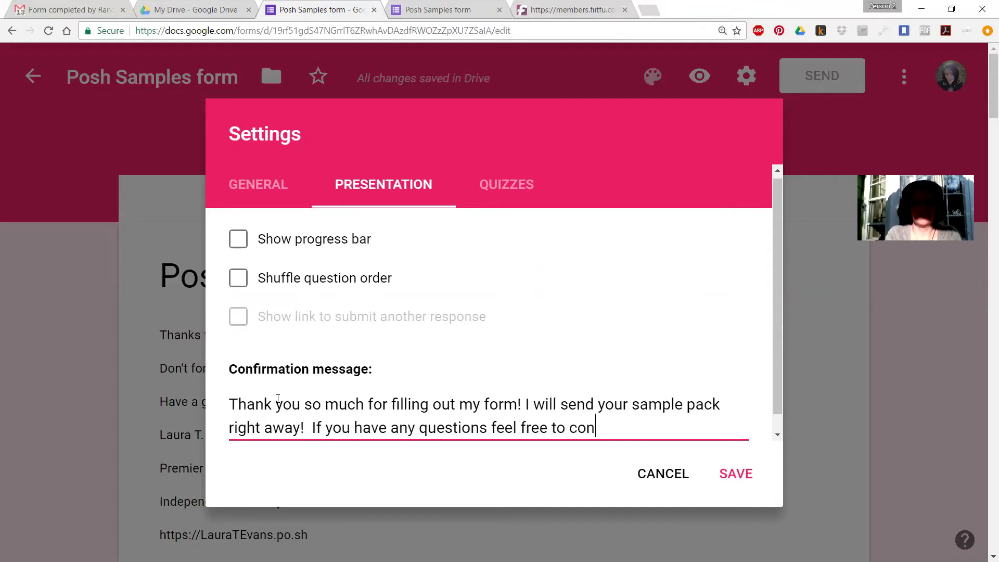
type("tact me a")
key("BackSpace")
key("BackSpace")
type("t")
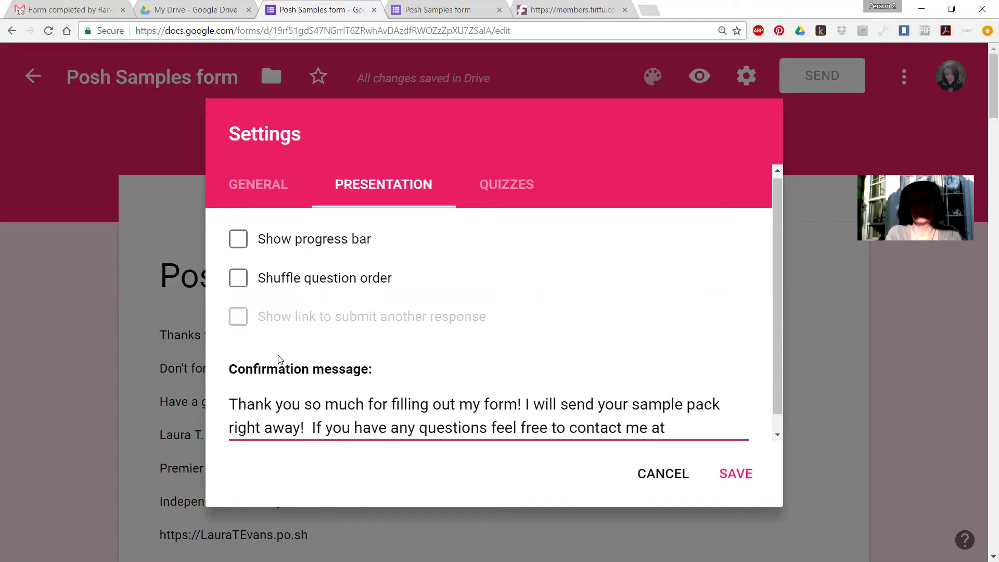
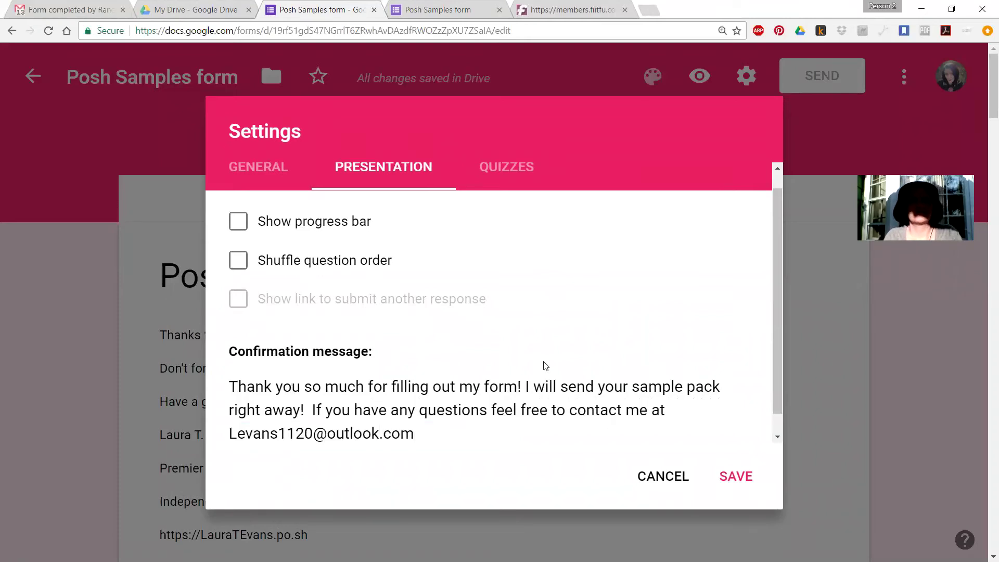
left_click(734, 483)
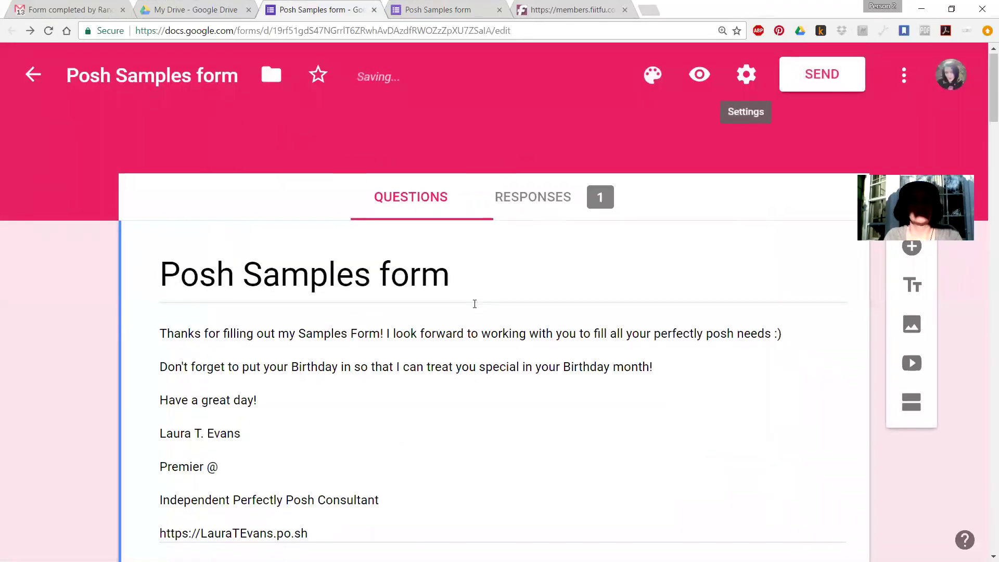
Open the form's Responses tab.
scroll(477, 299, "down", 3)
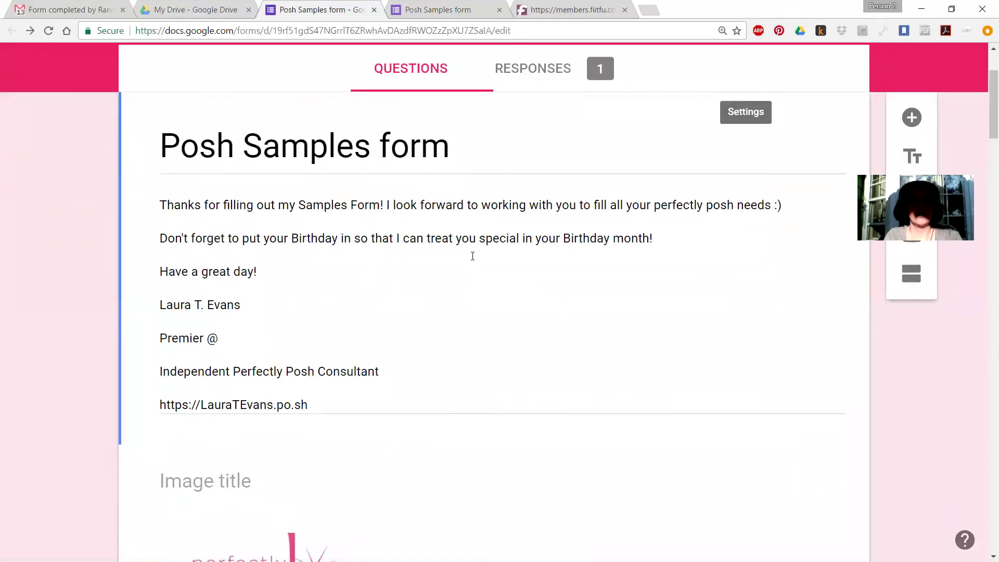
scroll(472, 256, "down", 1)
scroll(480, 225, "up", 3)
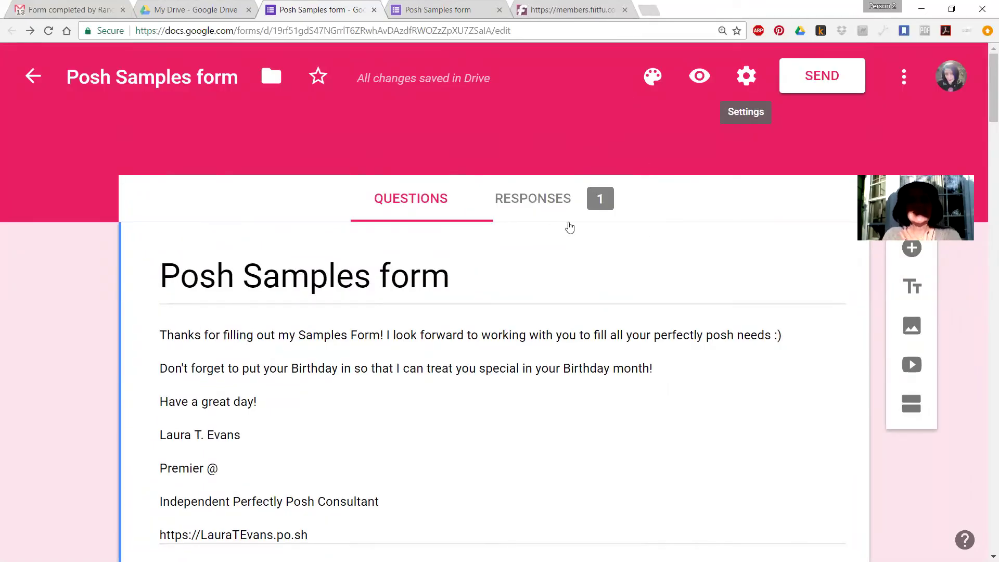
left_click(517, 193)
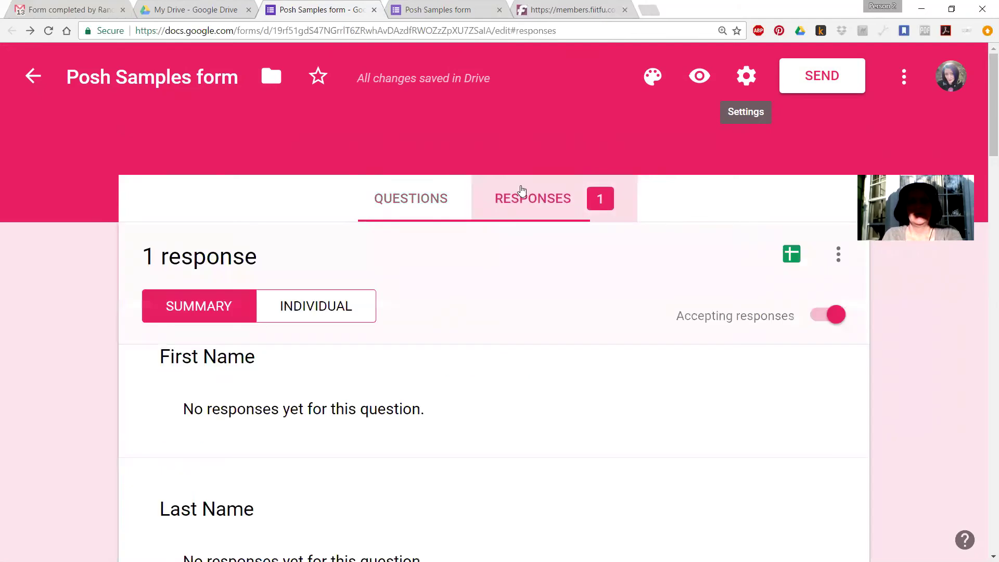
scroll(452, 229, "down", 3)
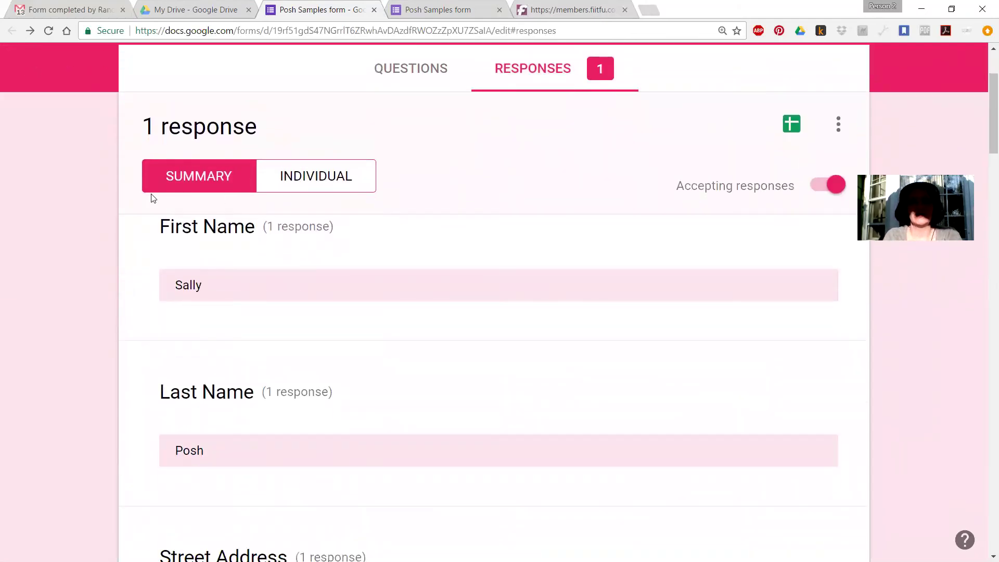
View the single response individually, scrolling down through the 'stretch marks' answer.
left_click(298, 180)
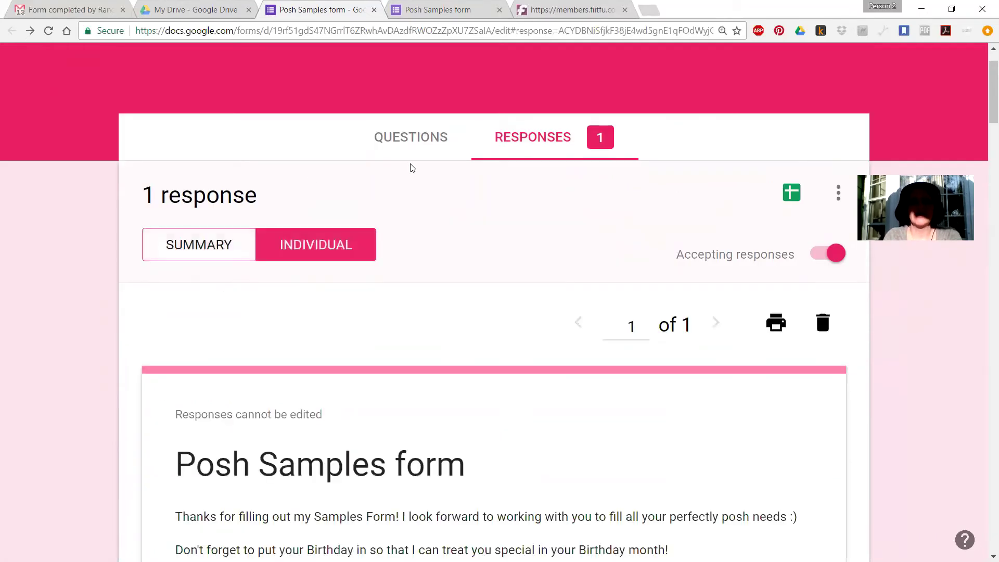
scroll(528, 198, "down", 10)
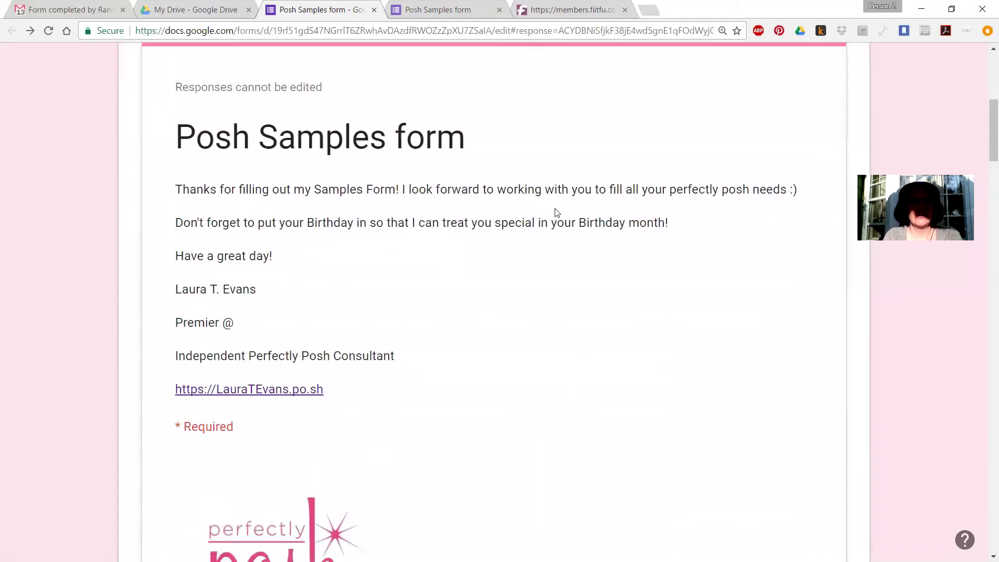
scroll(557, 213, "down", 7)
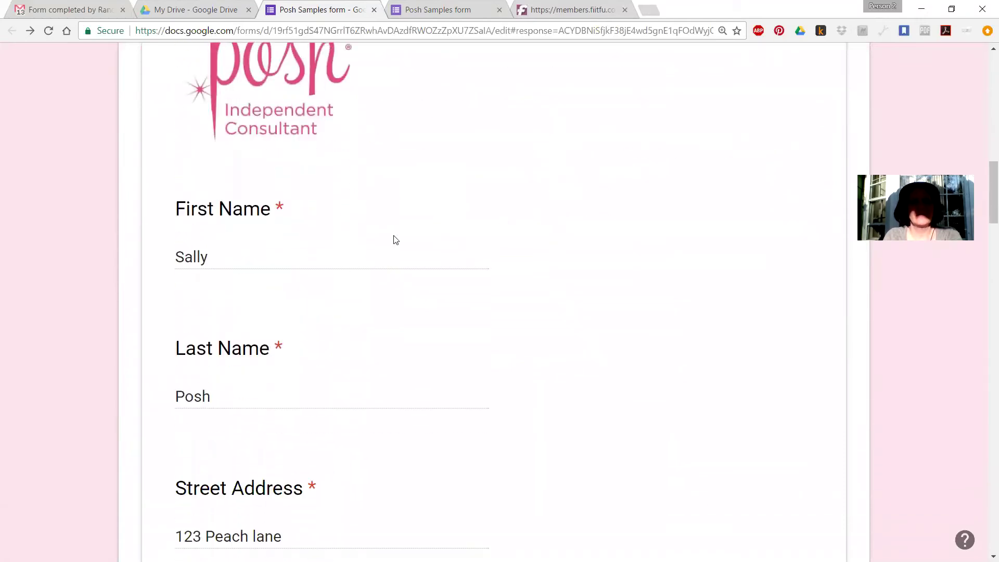
scroll(262, 260, "down", 5)
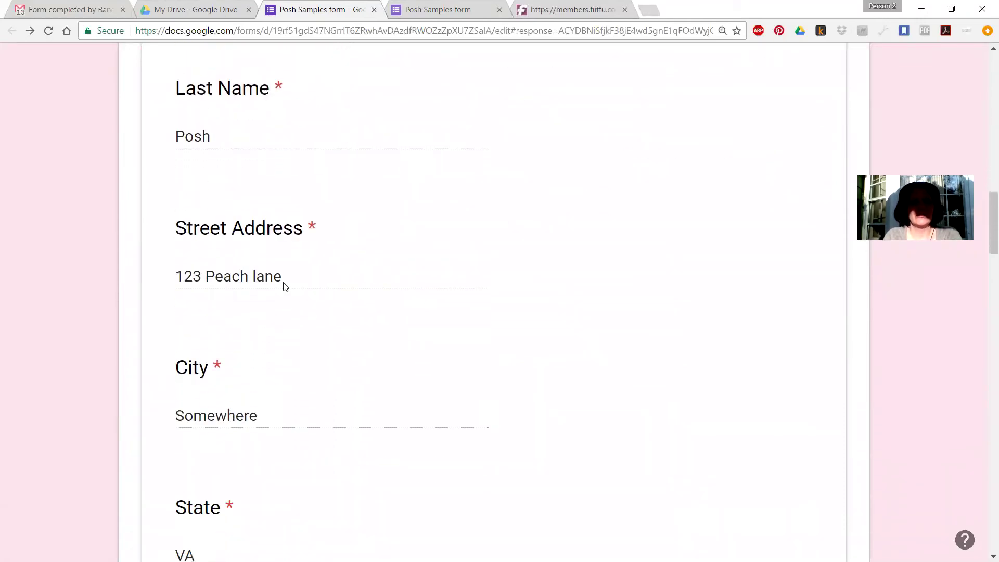
scroll(285, 287, "down", 7)
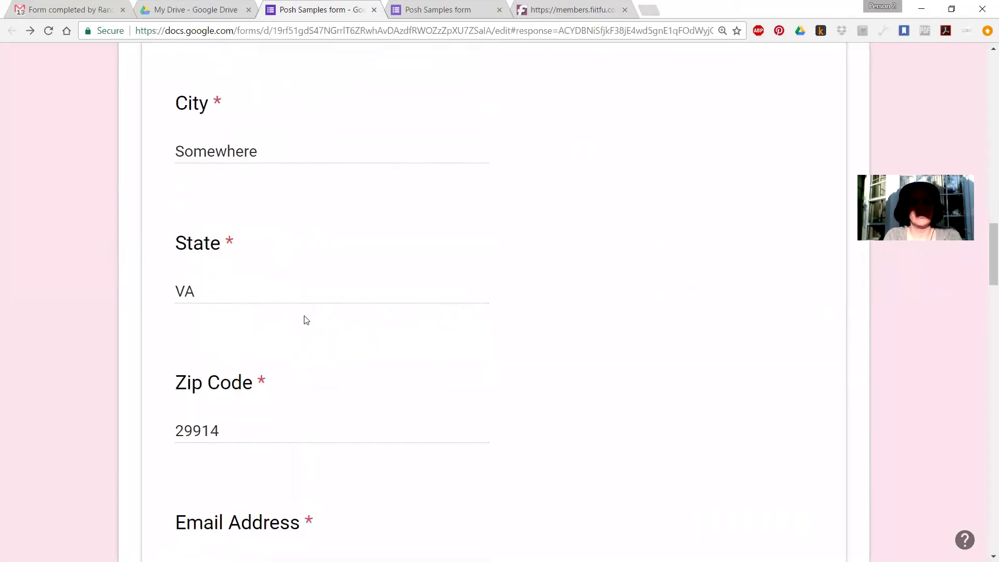
scroll(318, 302, "down", 2)
scroll(299, 328, "down", 2)
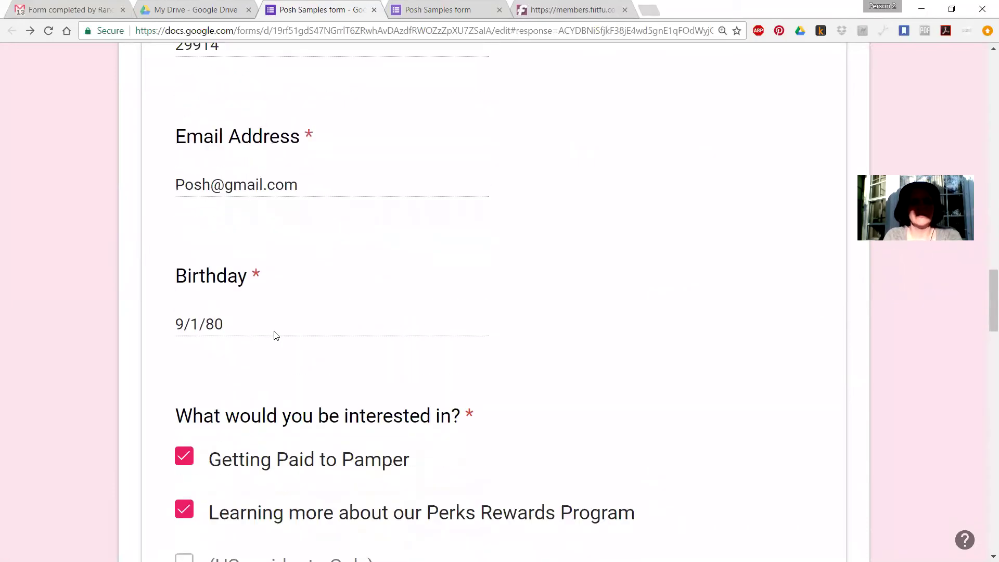
scroll(272, 331, "down", 3)
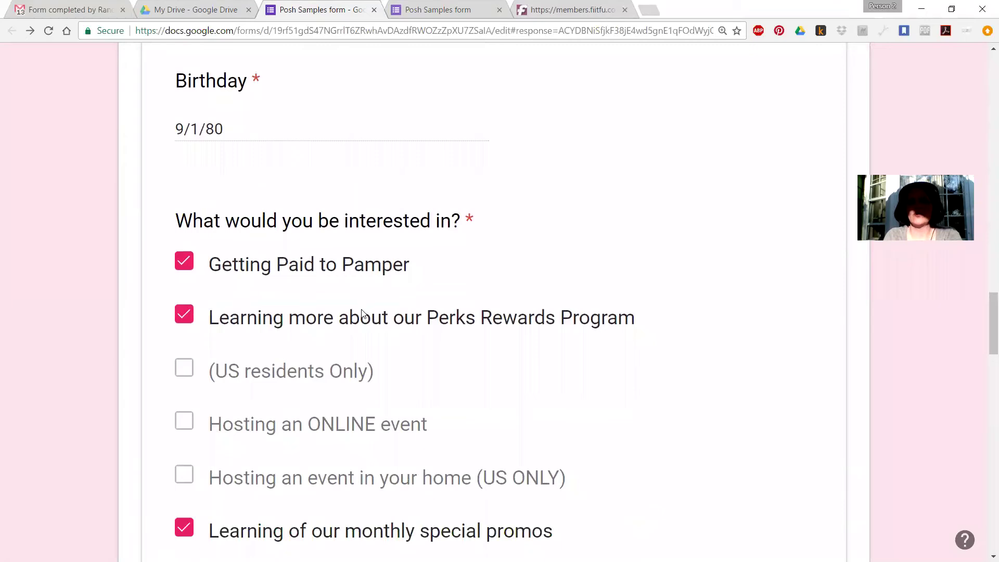
scroll(366, 314, "down", 2)
scroll(366, 314, "down", 3)
scroll(374, 315, "down", 5)
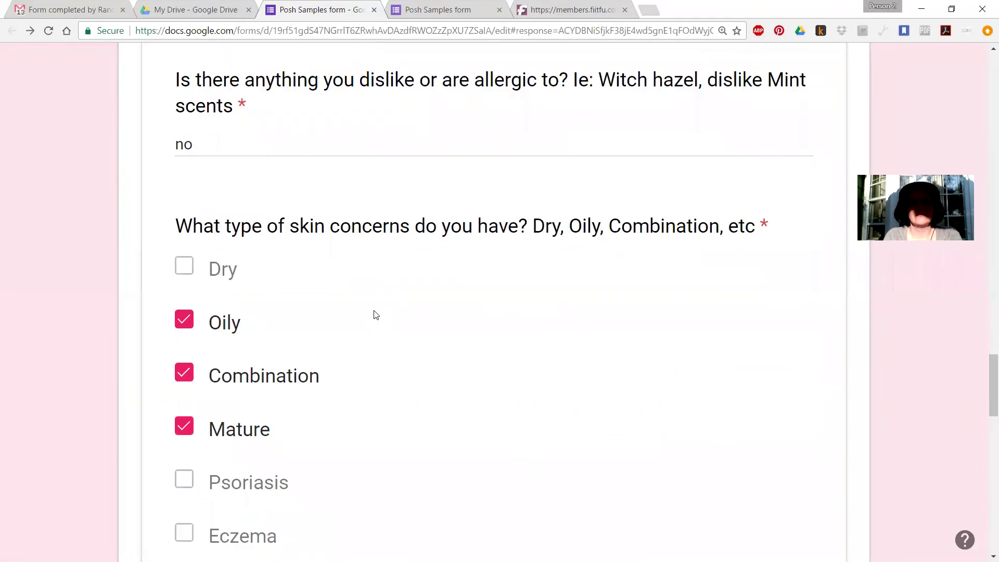
scroll(382, 312, "down", 3)
scroll(382, 313, "down", 12)
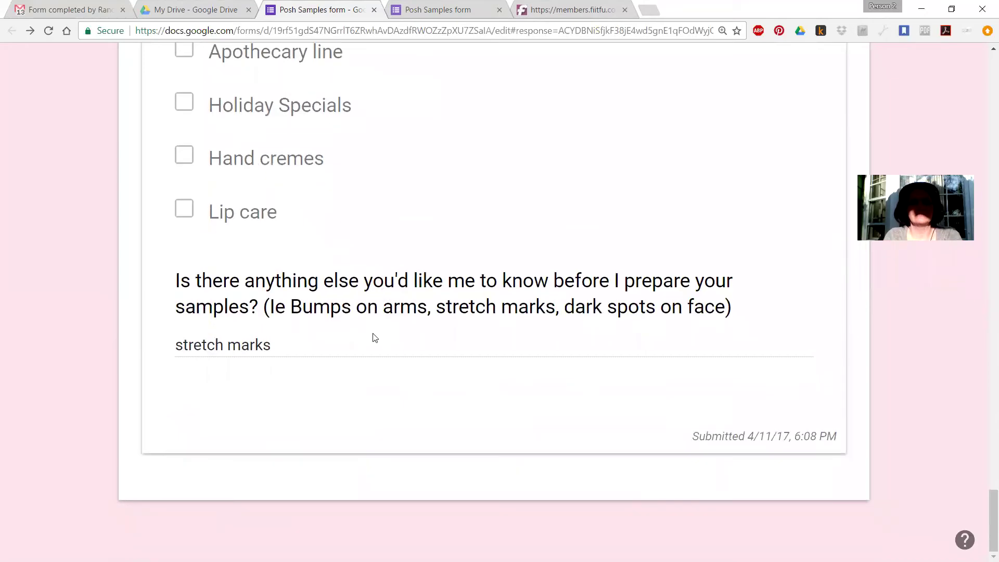
scroll(373, 337, "up", 20)
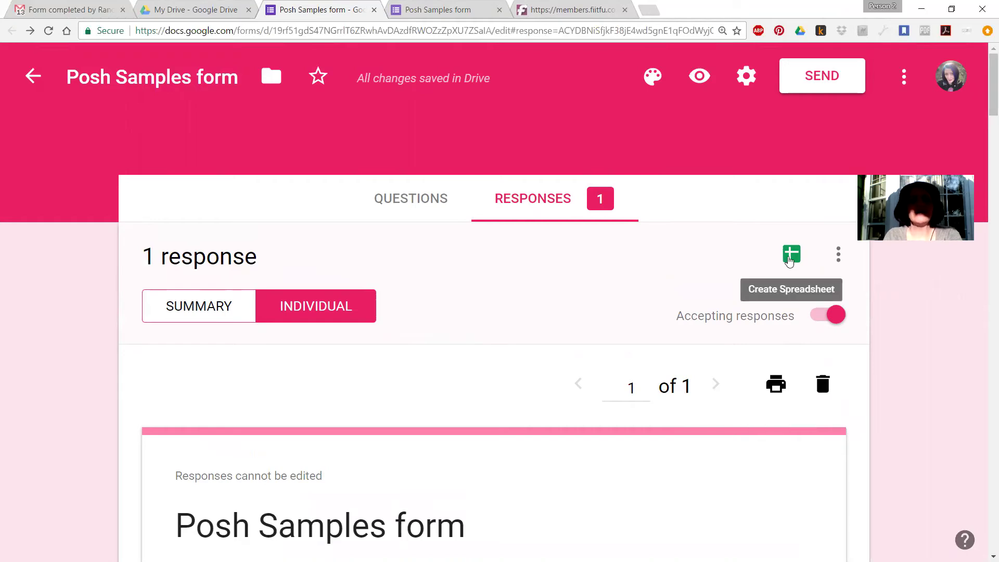
Link responses to a new spreadsheet named 'Posh Samples form (Responses)'.
left_click(790, 255)
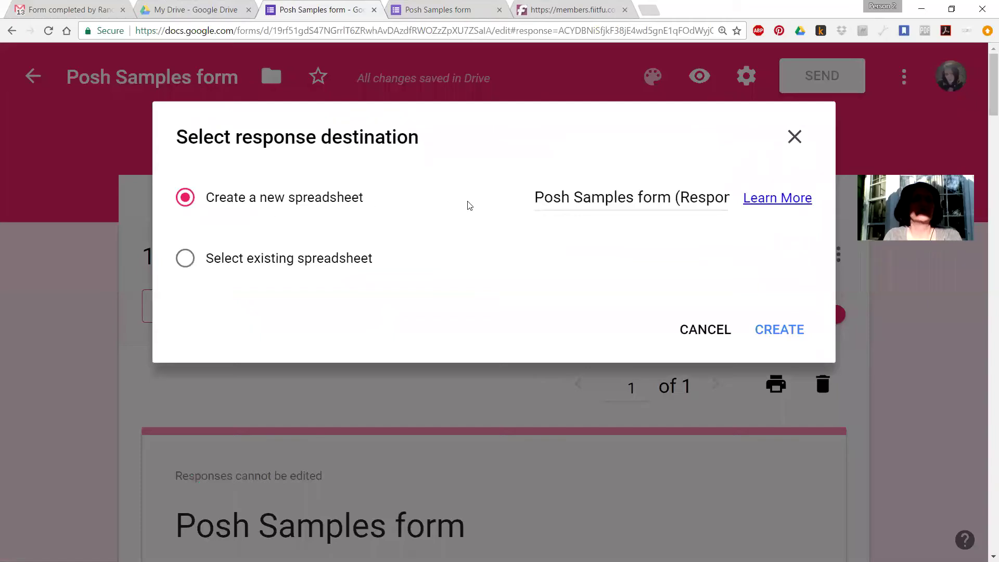
left_click(781, 329)
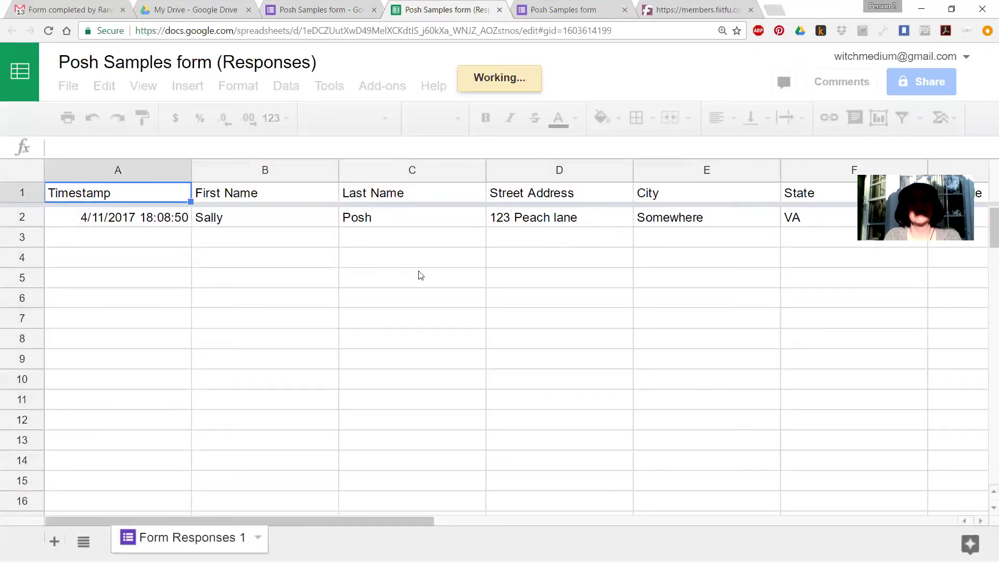
Narrow the Timestamp column A in the responses sheet, then return to the form tab.
scroll(86, 203, "down", 2)
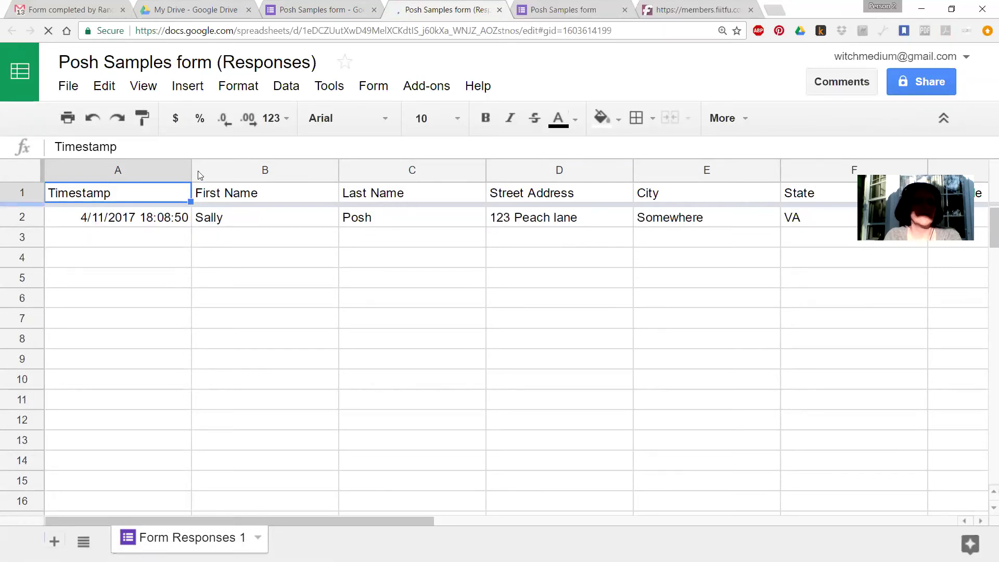
left_click_drag(191, 172, 148, 171)
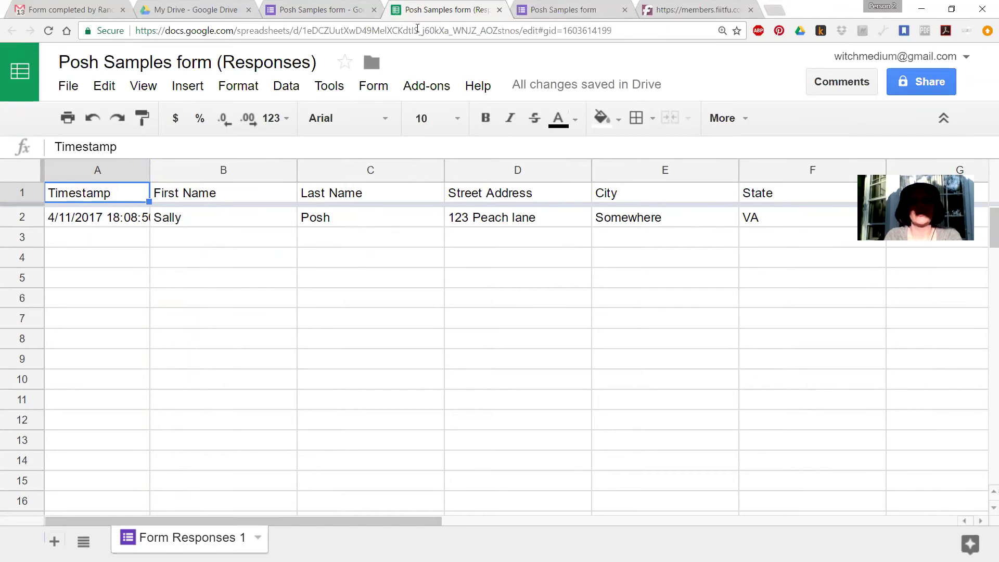
left_click(320, 11)
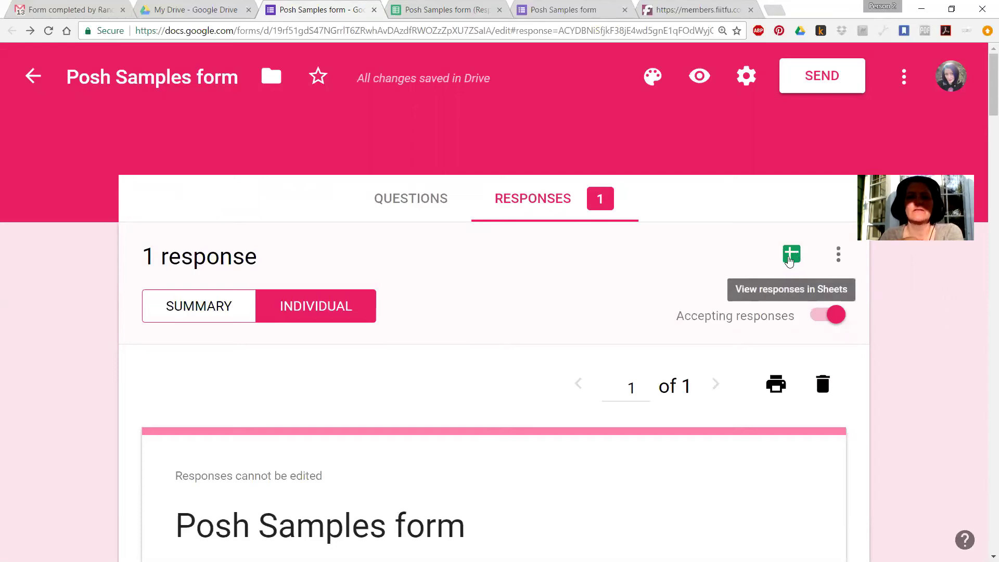
Turn on e-mail notifications for new responses, then open the live form and copy its viewform URL.
left_click(838, 255)
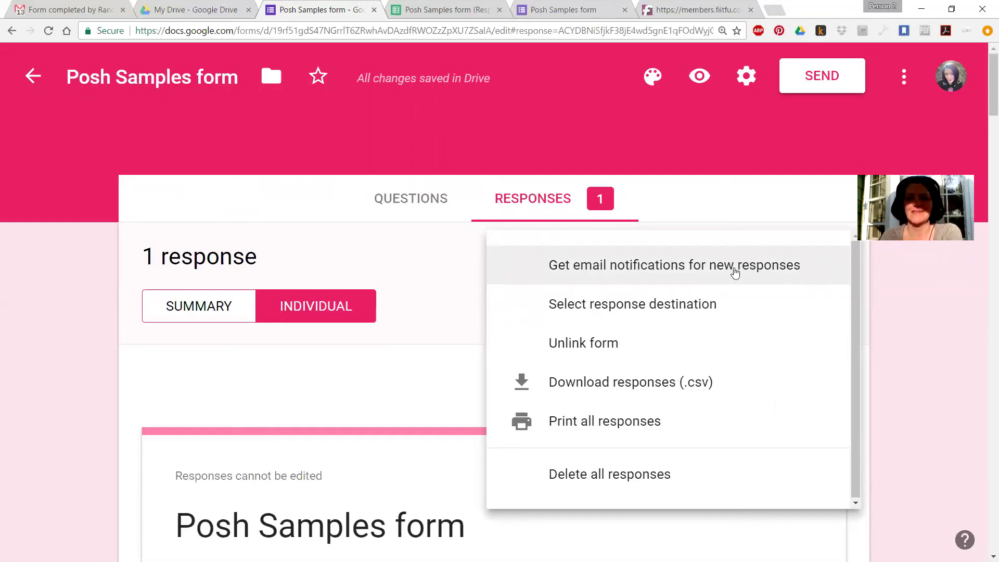
left_click(734, 273)
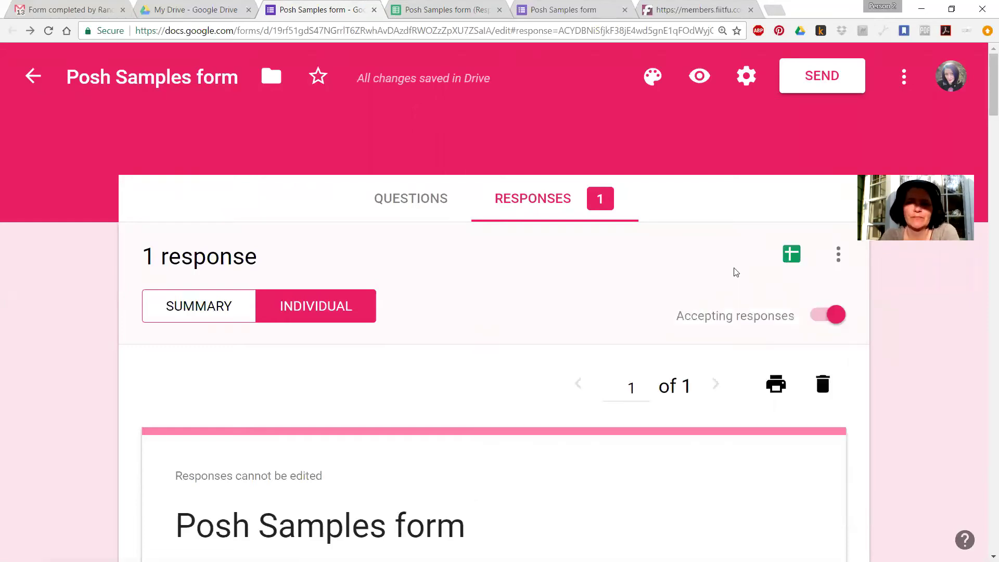
left_click(699, 76)
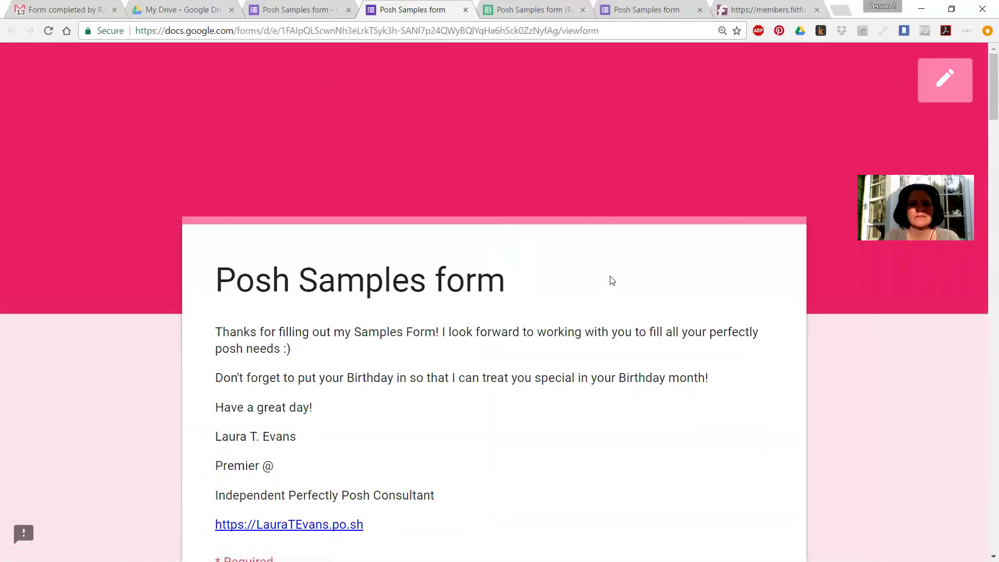
scroll(608, 276, "down", 20)
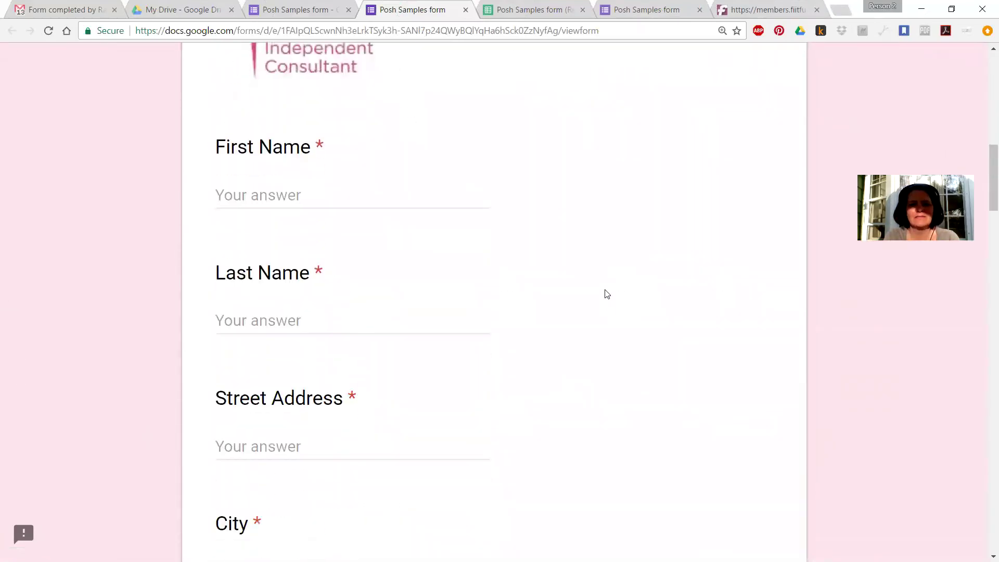
scroll(607, 294, "down", 15)
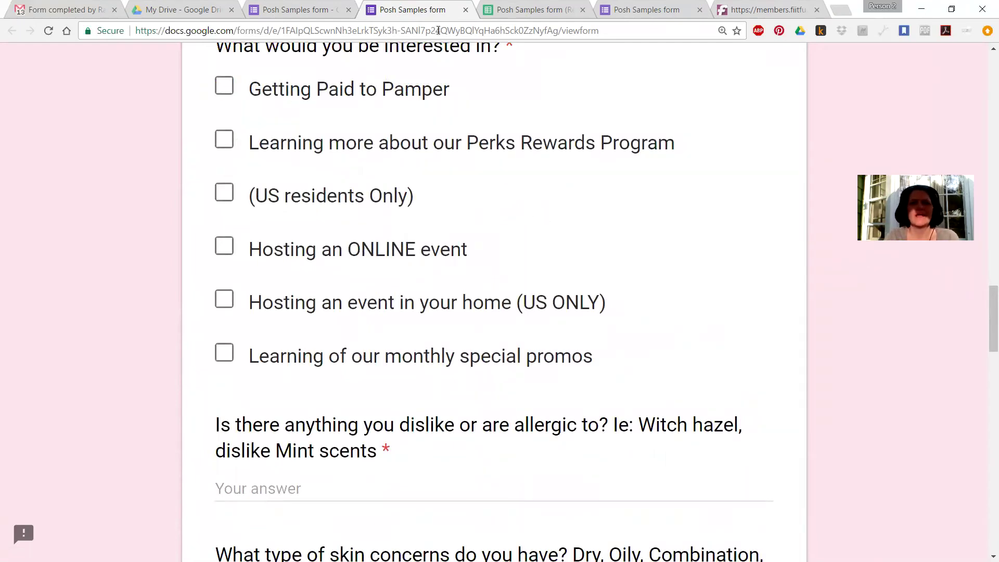
left_click(612, 33)
key("ctrl+c")
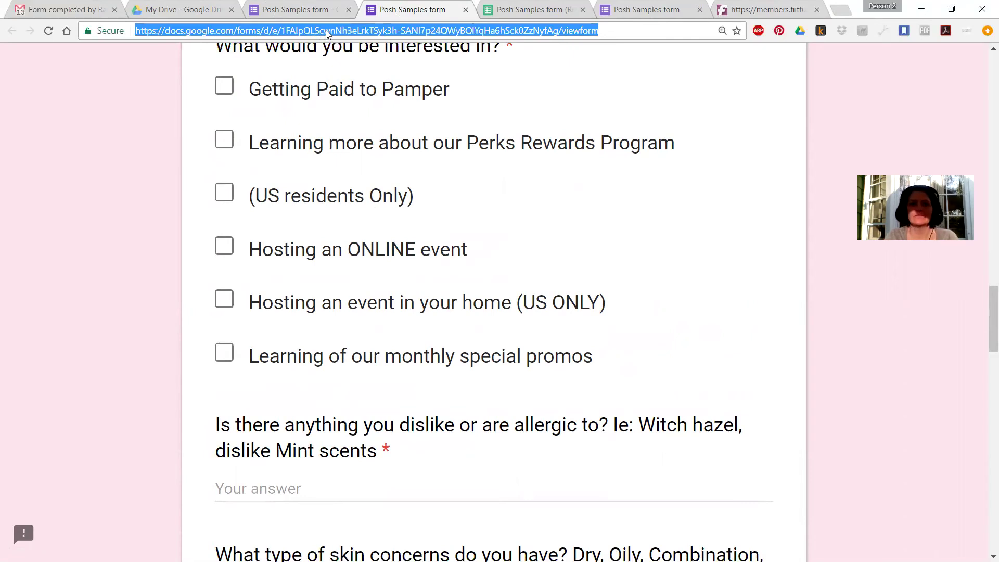
scroll(574, 66, "up", 15)
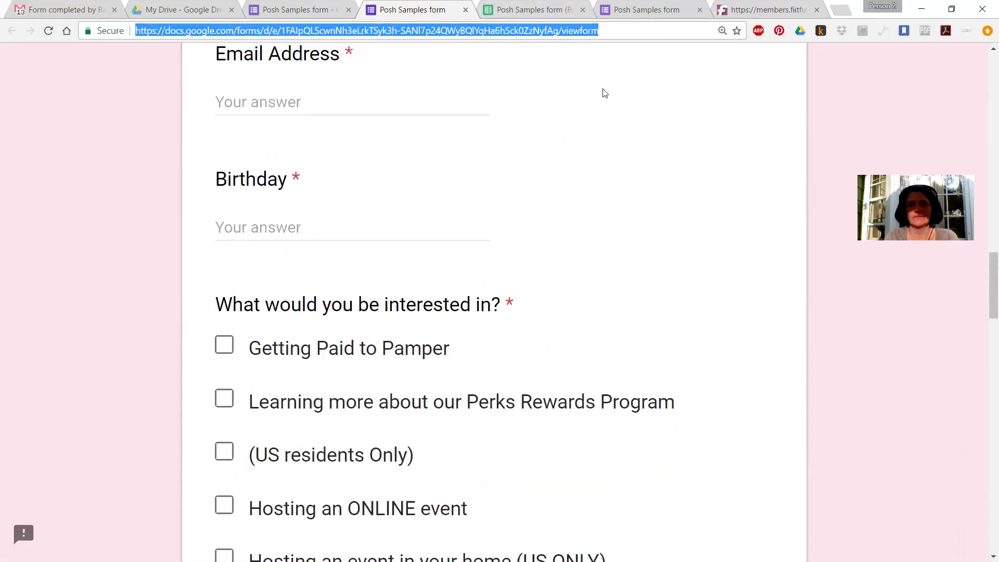
scroll(609, 90, "up", 6)
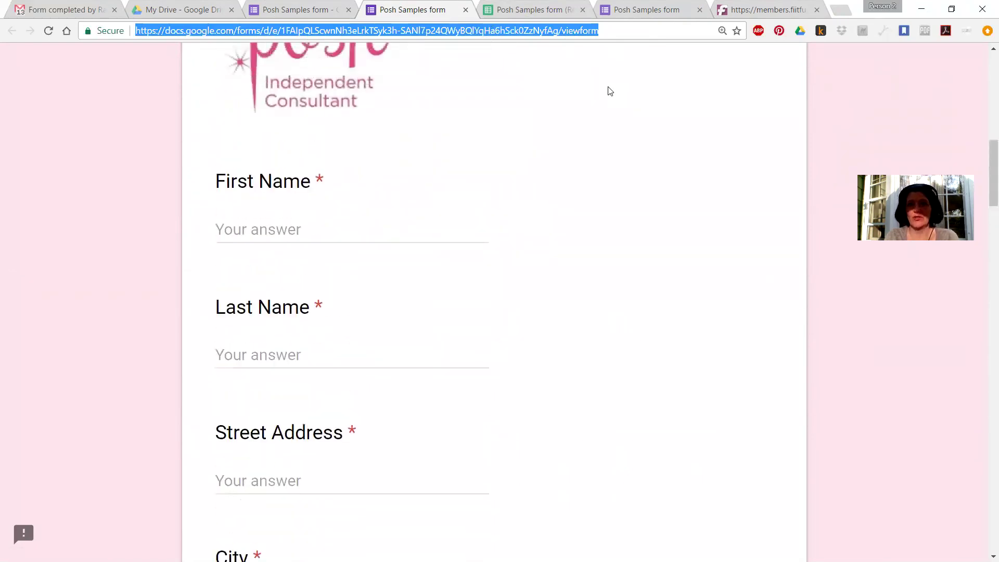
In a new tab, search Google for 'short url' and open the Google URL Shortener result.
left_click(843, 11)
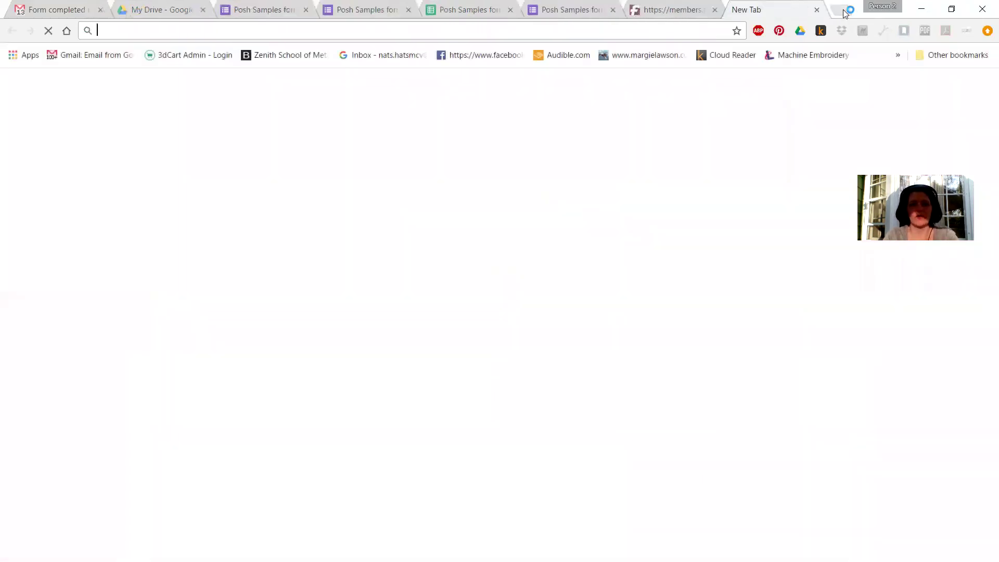
type("short")
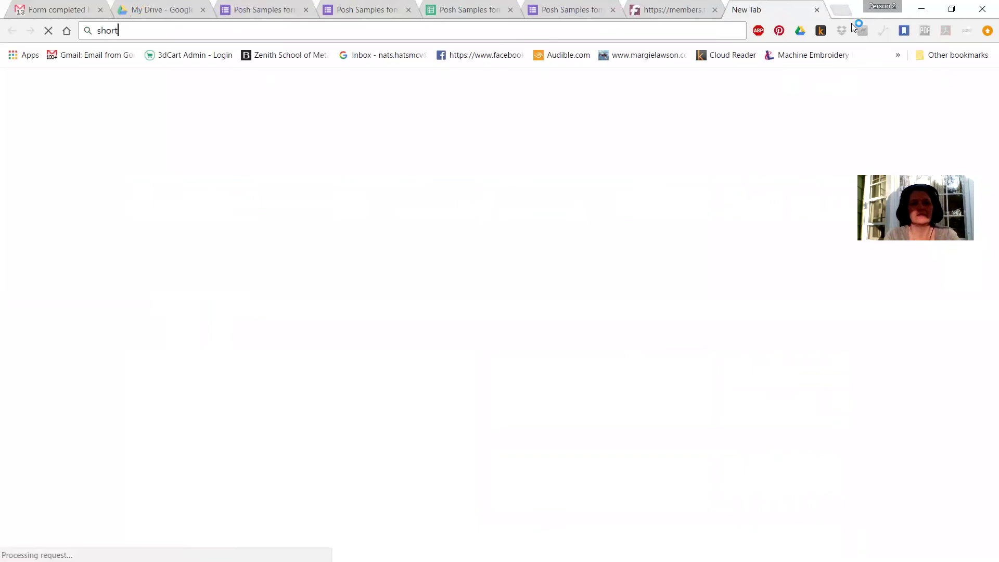
type("url")
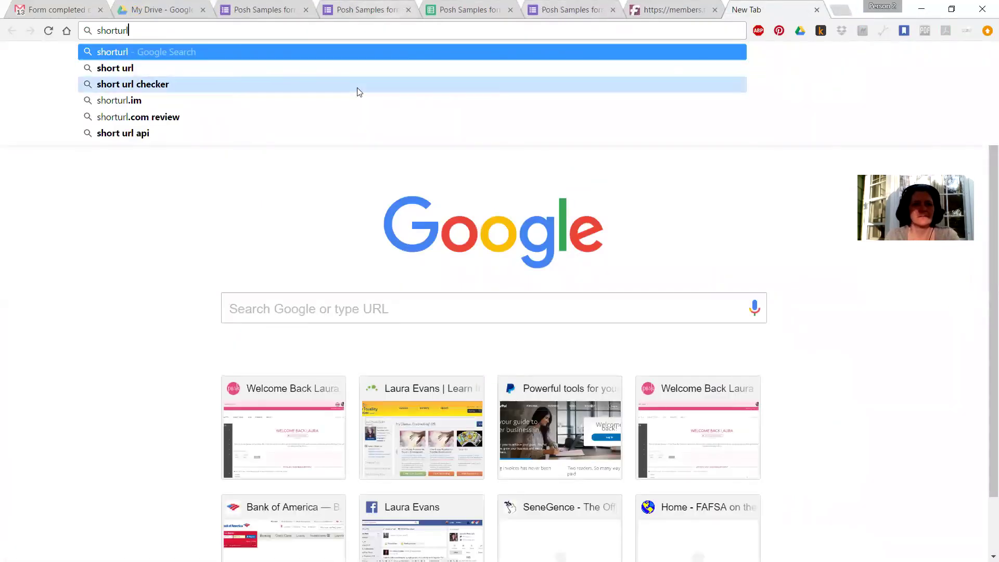
left_click(124, 68)
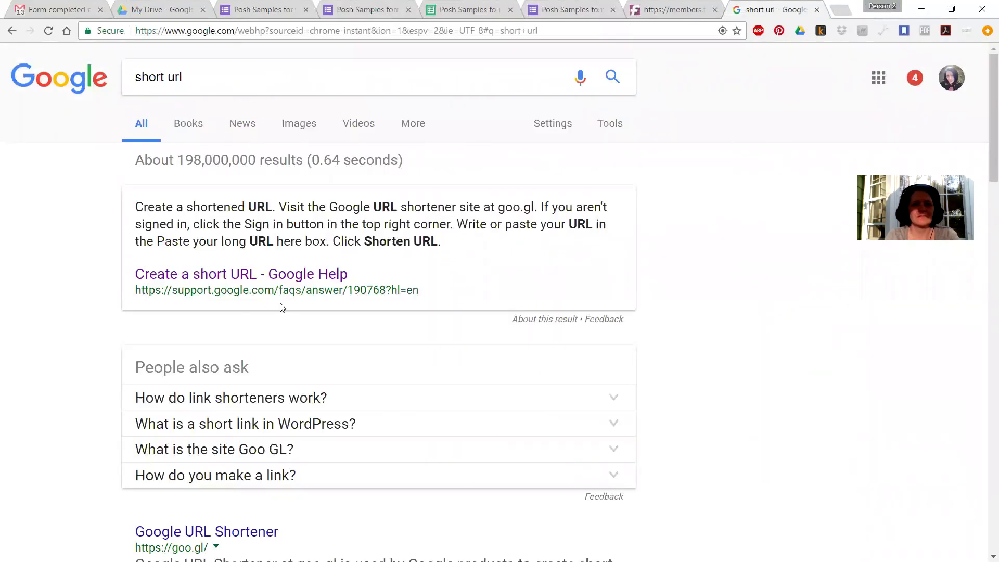
scroll(250, 359, "down", 2)
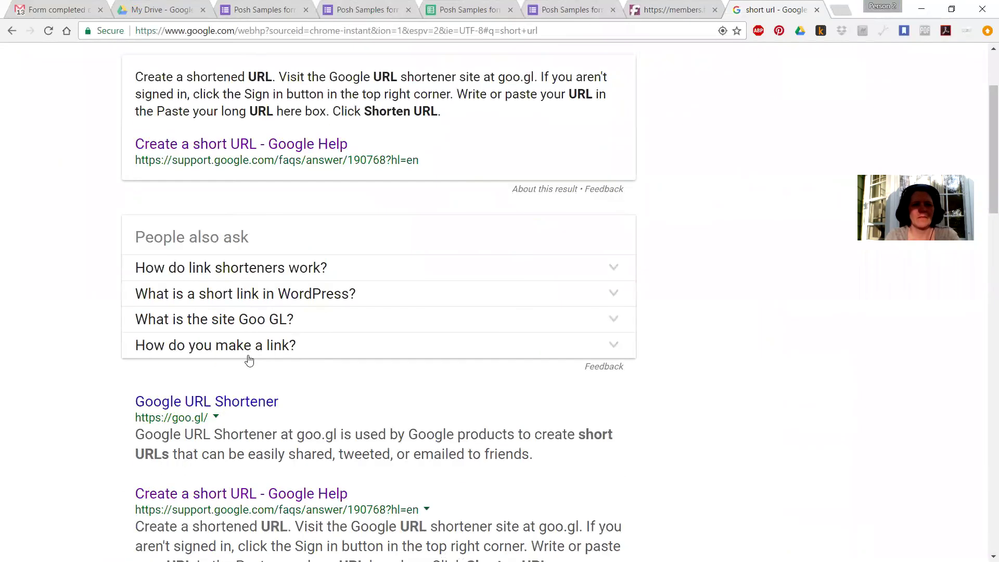
left_click(237, 402)
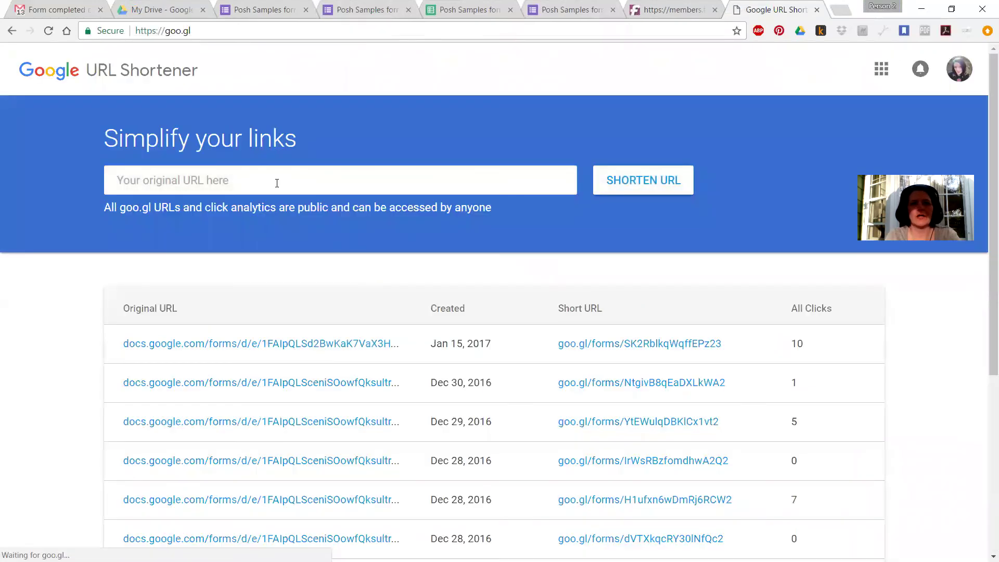
Shorten the pasted form link to goo.gl/2PLxSL, copy it, and switch to a blank tab.
left_click(276, 180)
key("ctrl+v")
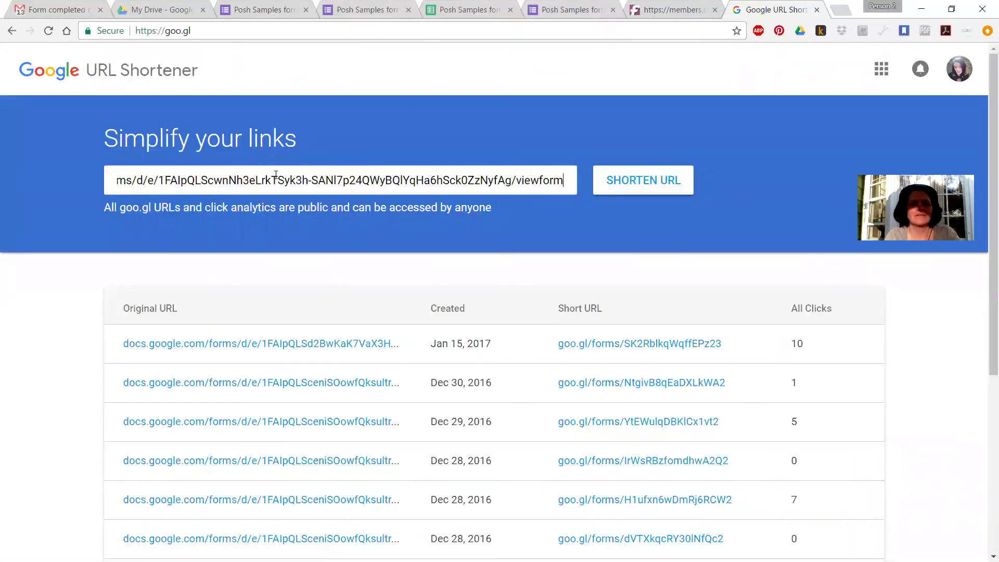
left_click(633, 182)
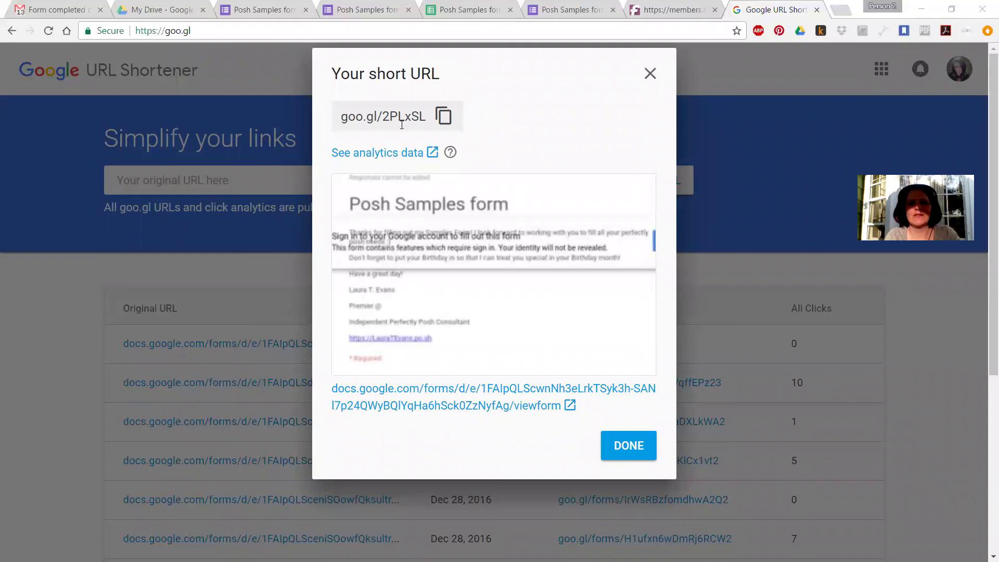
left_click_drag(426, 117, 339, 117)
key("ctrl+t")
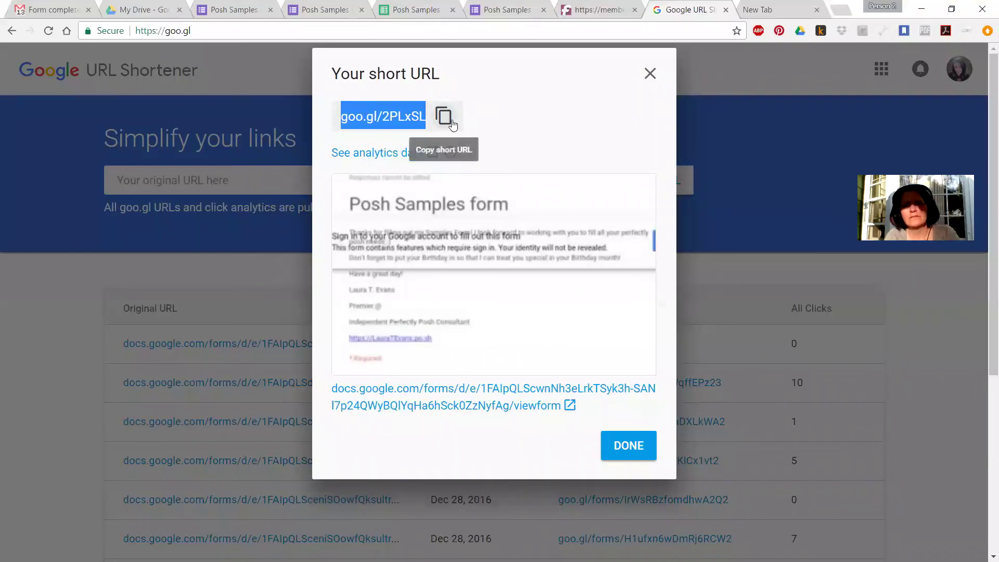
left_click(445, 118)
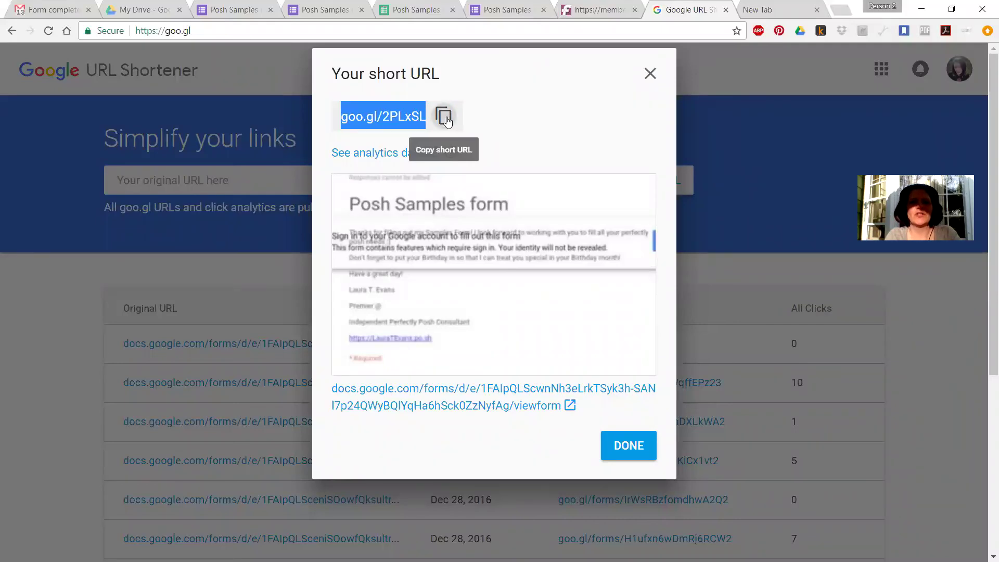
left_click(763, 12)
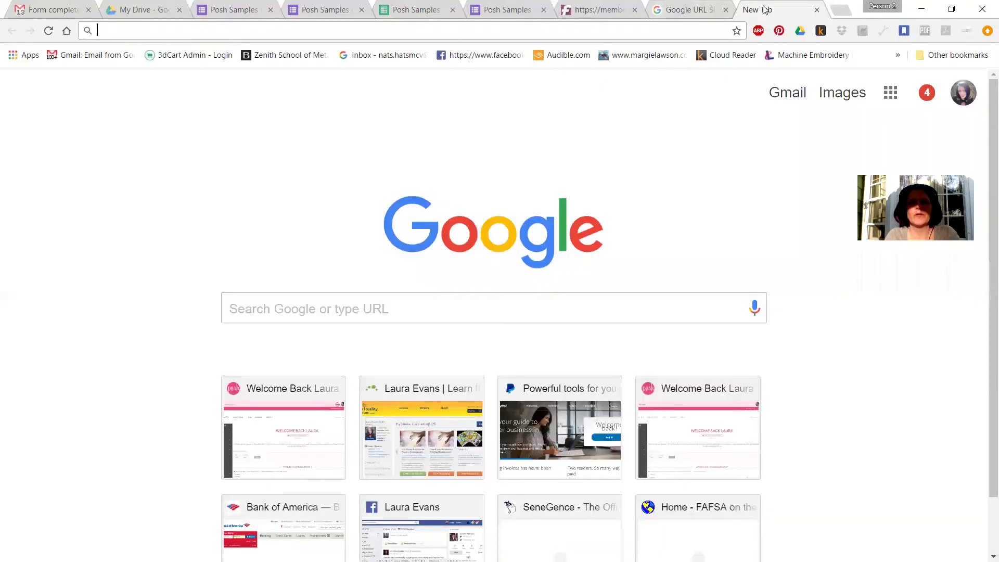
Load goo.gl/2PLxSL from the address bar to confirm it opens the Posh Samples form.
left_click(253, 30)
key("ctrl+v")
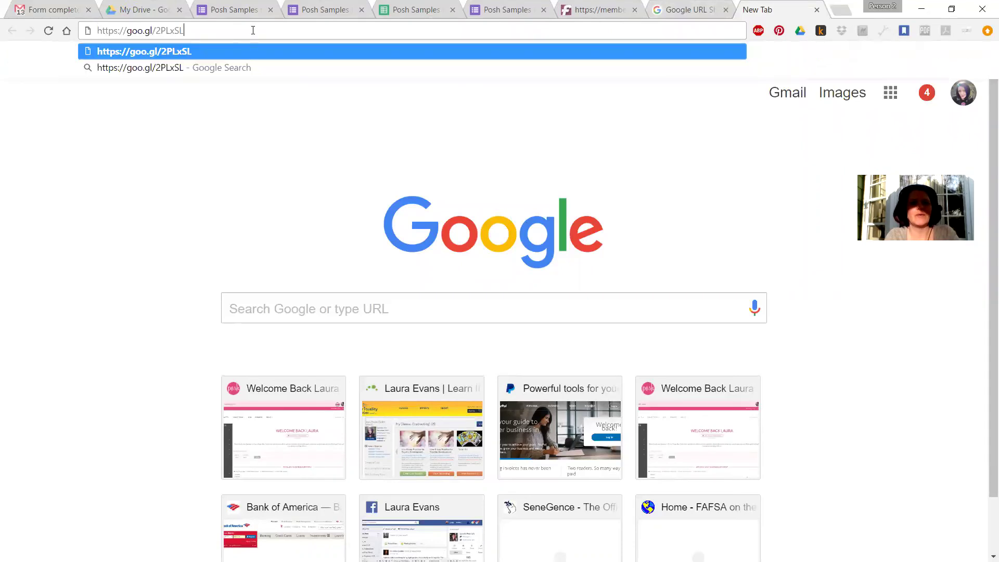
key("Return")
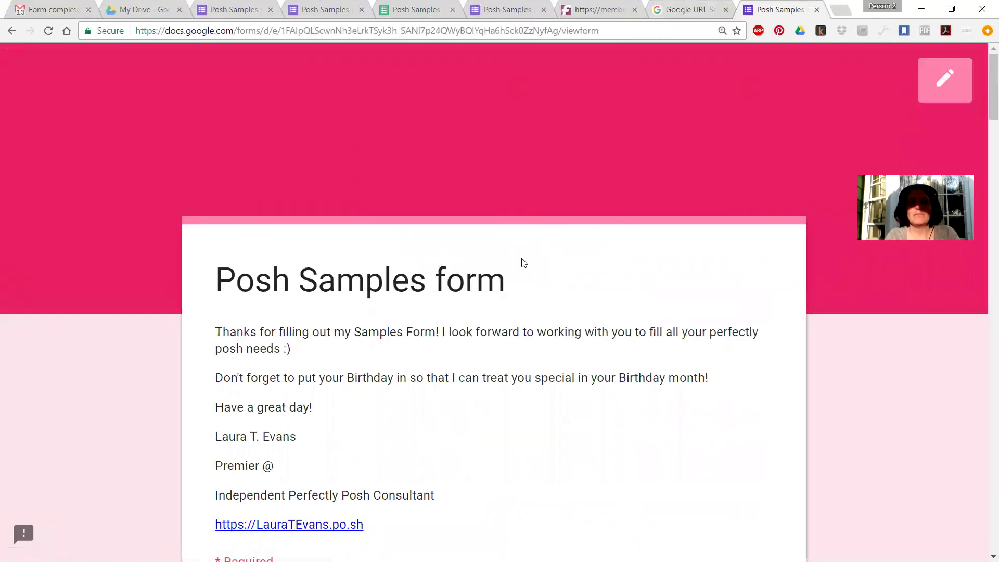
Close the extra Posh Samples, responses sheet, URL Shortener and Drive tabs, returning to Gmail.
left_click(271, 9)
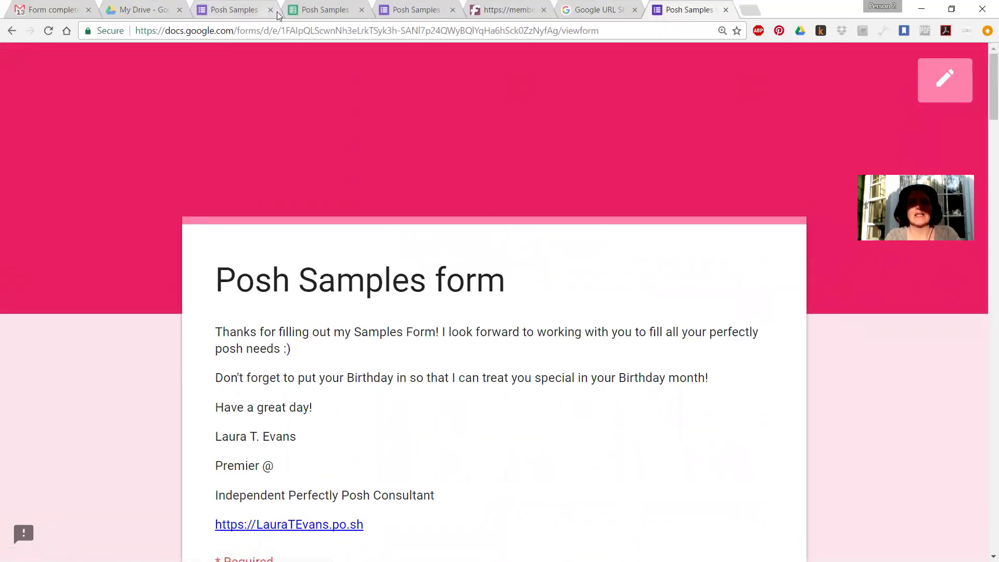
left_click(271, 9)
left_click(270, 9)
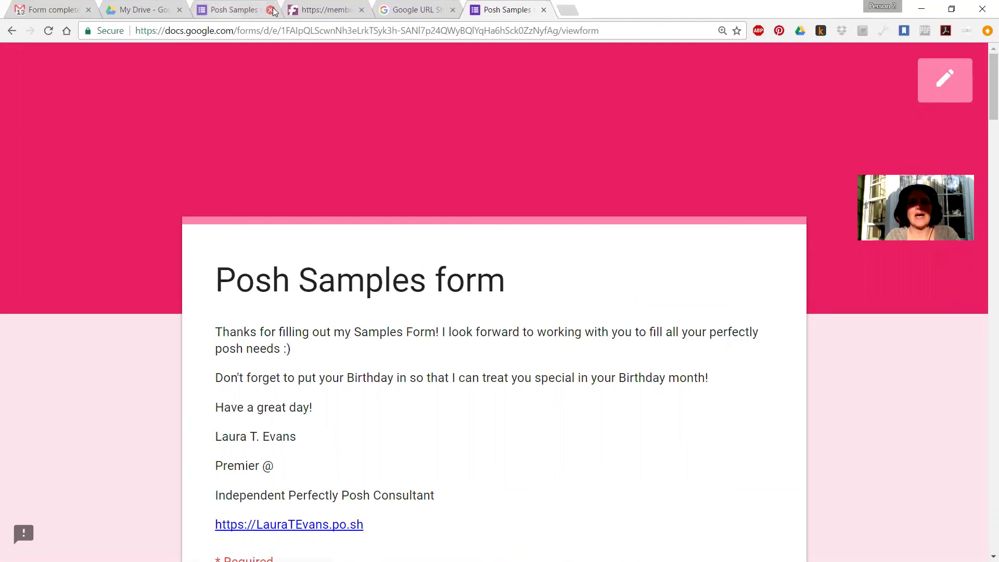
left_click(270, 9)
left_click(453, 9)
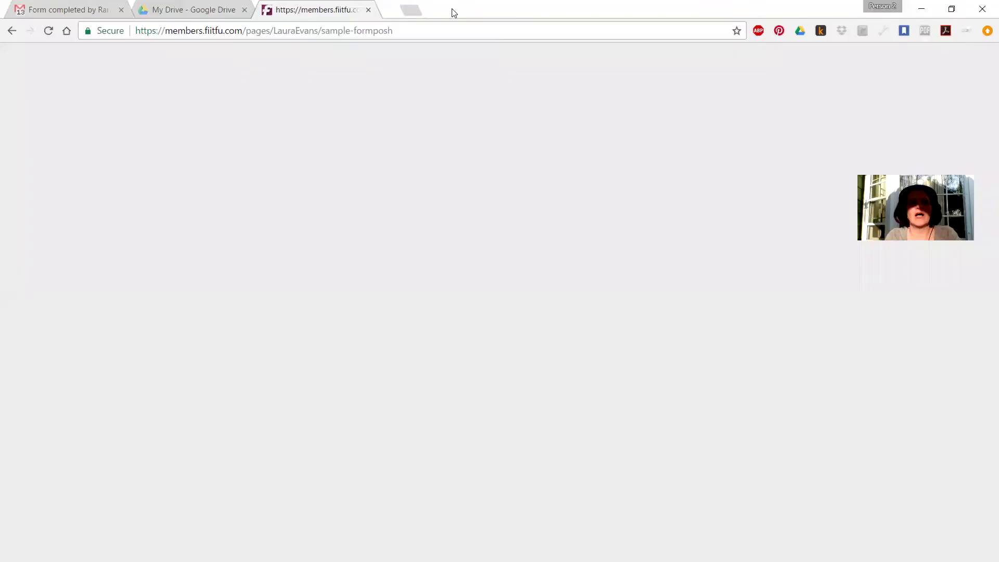
left_click(452, 9)
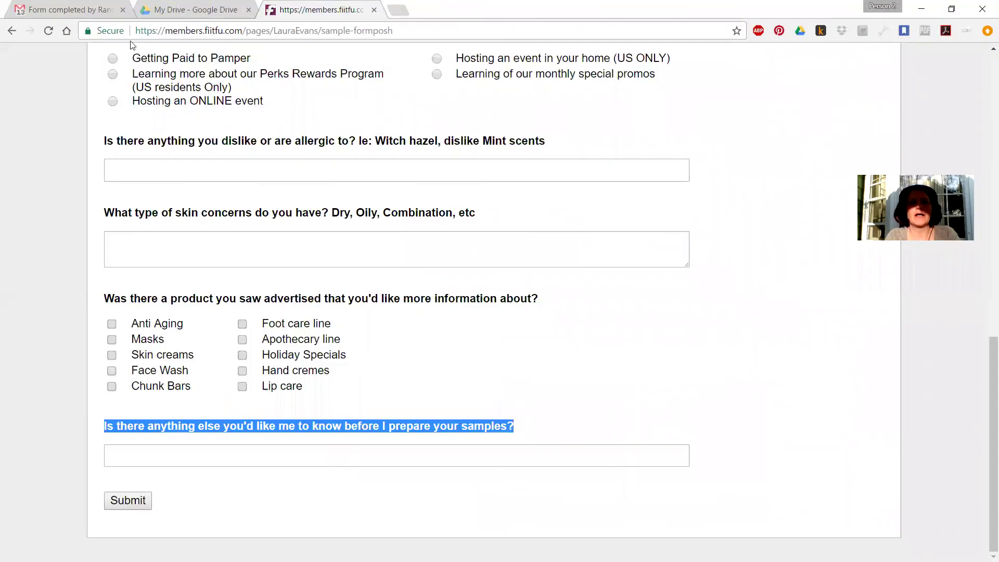
left_click(248, 10)
left_click(56, 11)
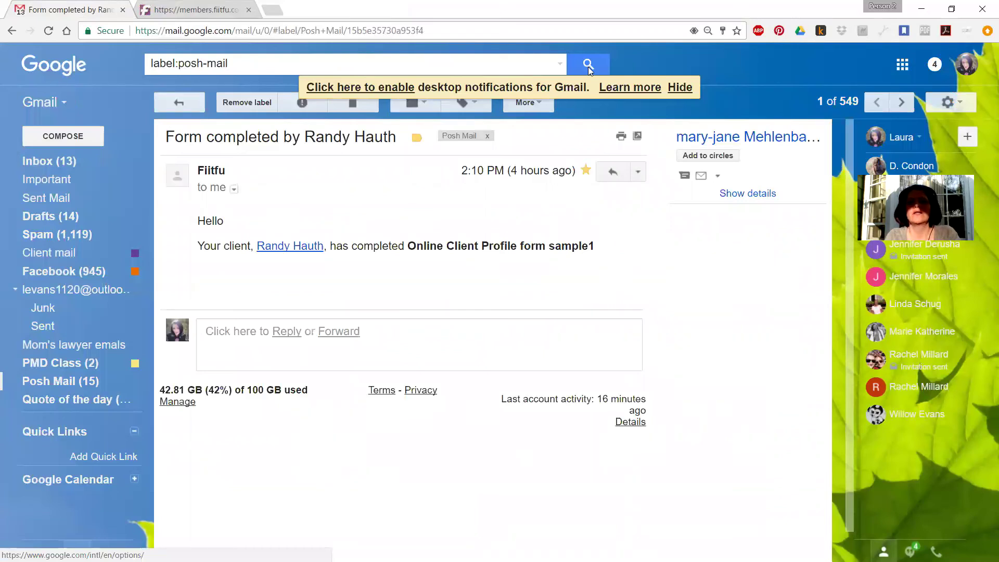
Launch Google Drive from Gmail's Google apps grid.
left_click(901, 64)
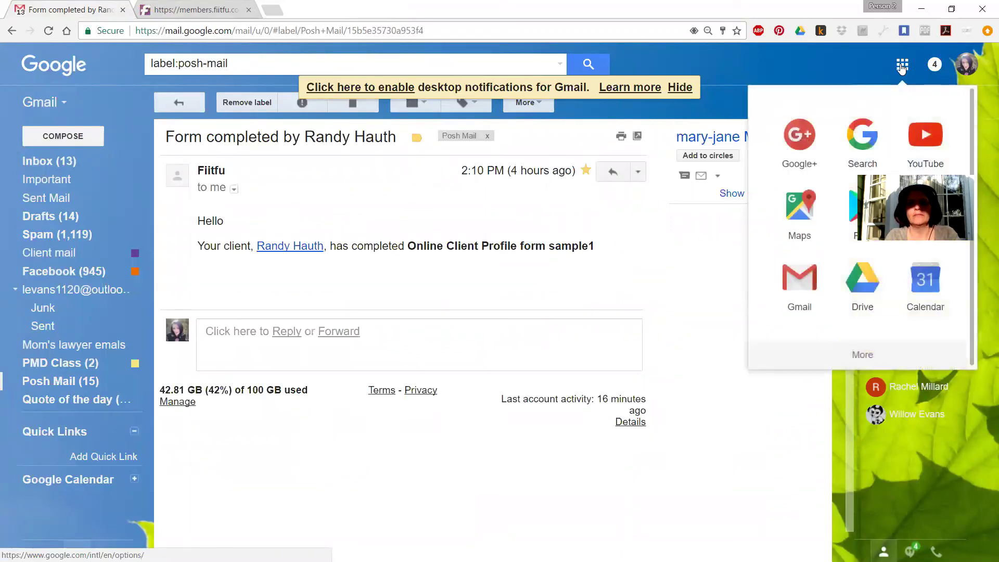
left_click(860, 294)
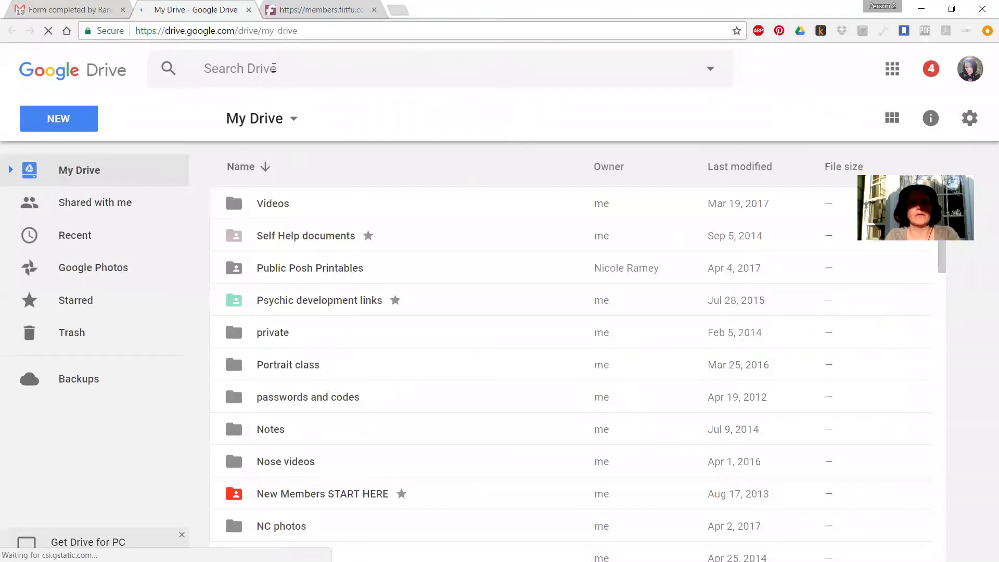
Search Drive for 'sample' and open the Posh Samples form in the editor.
left_click(272, 69)
type("sampl")
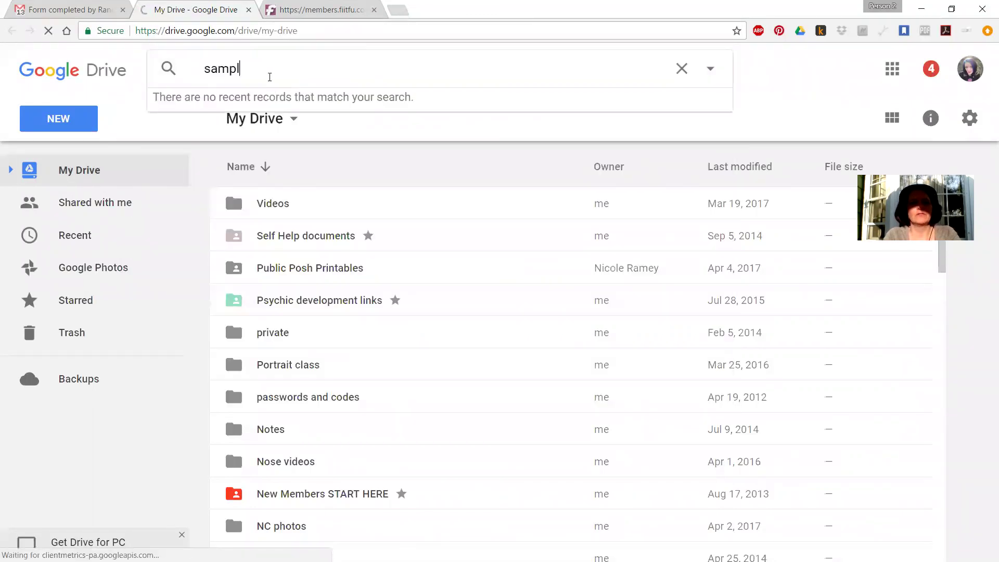
type("e")
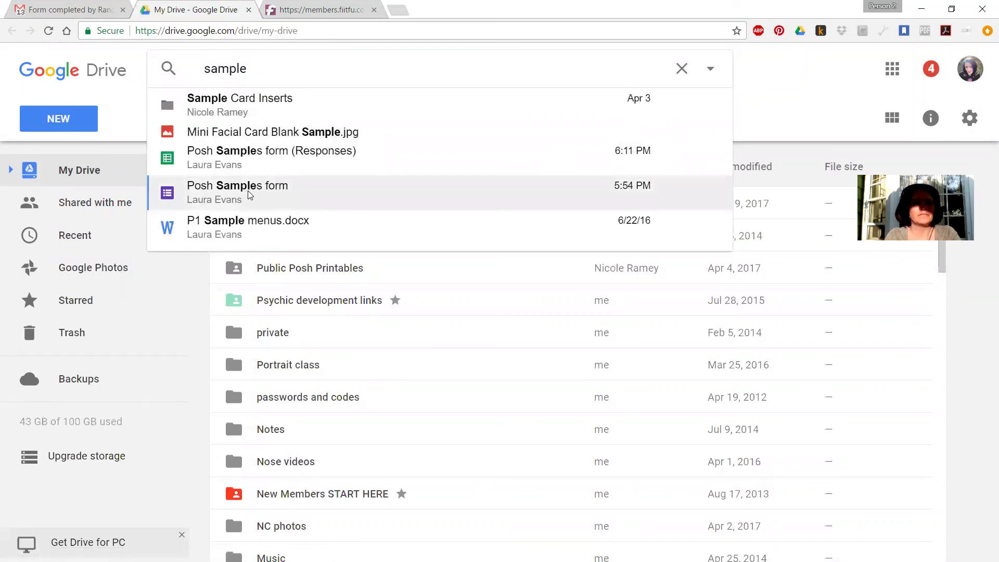
left_click(249, 195)
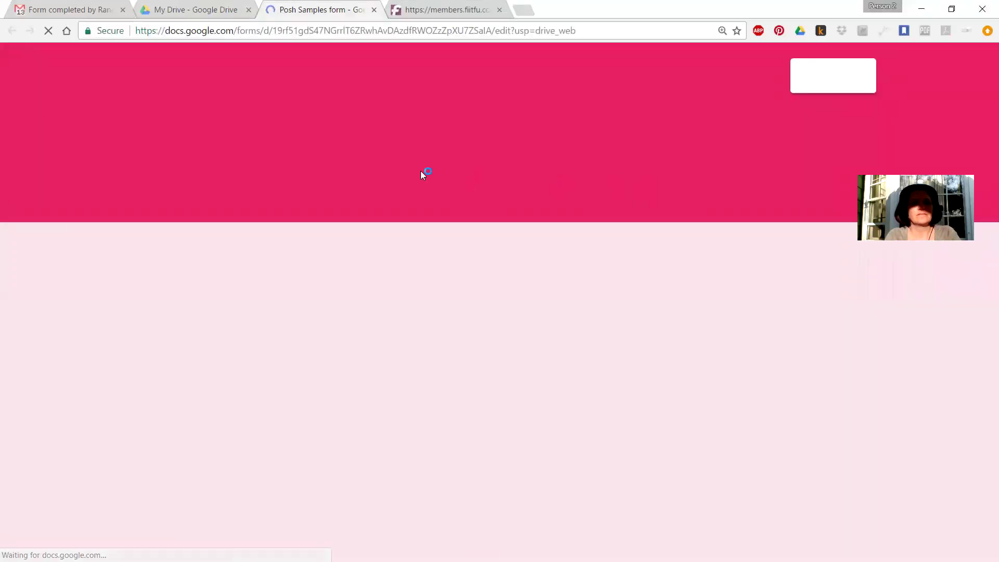